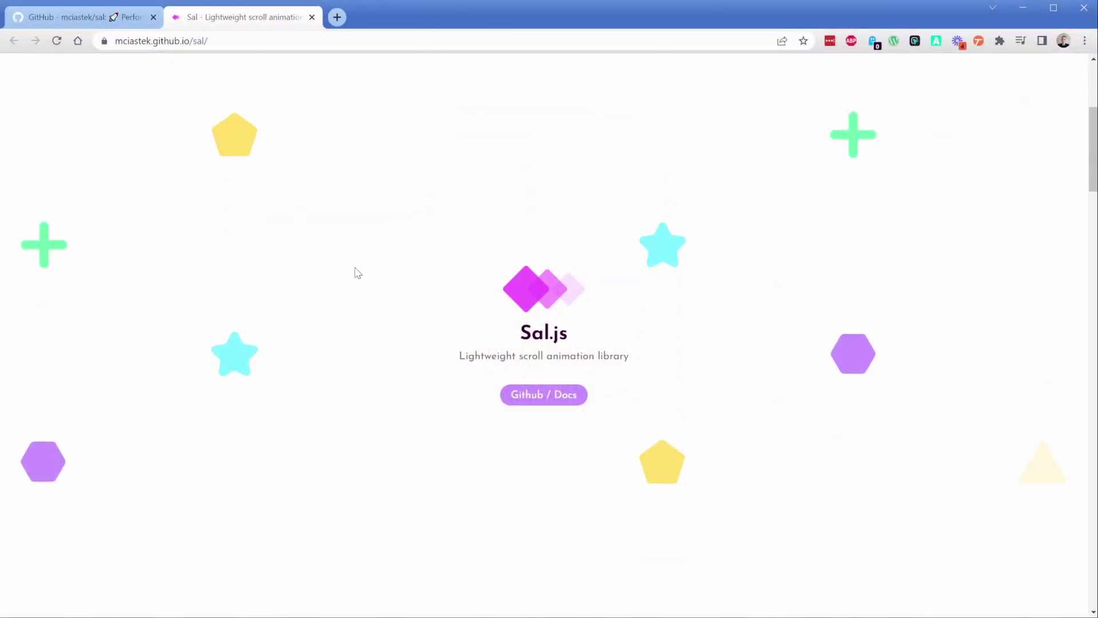
scroll(358, 273, down, 10)
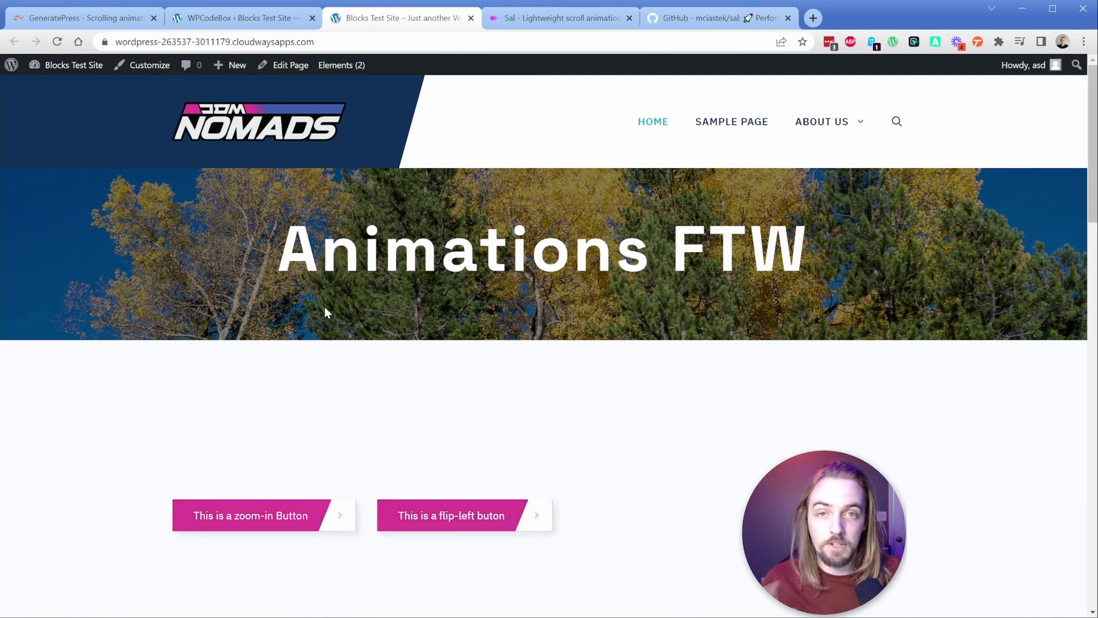
- Reload the homepage twice to replay its animations, then scroll down to the Box 1–3 cards
key(F5)
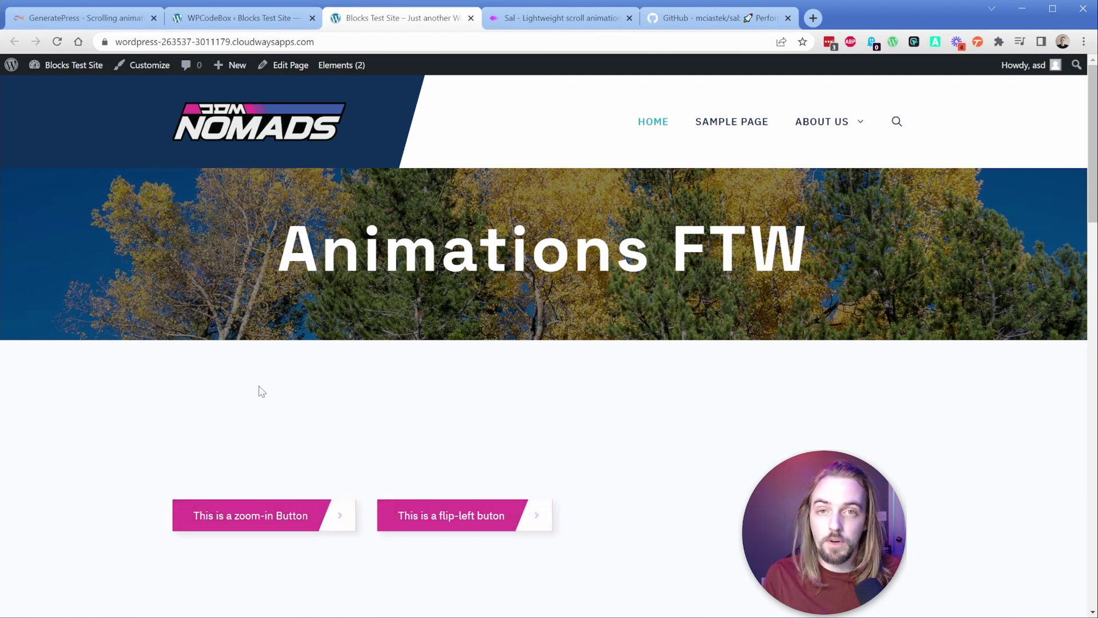
key(F5)
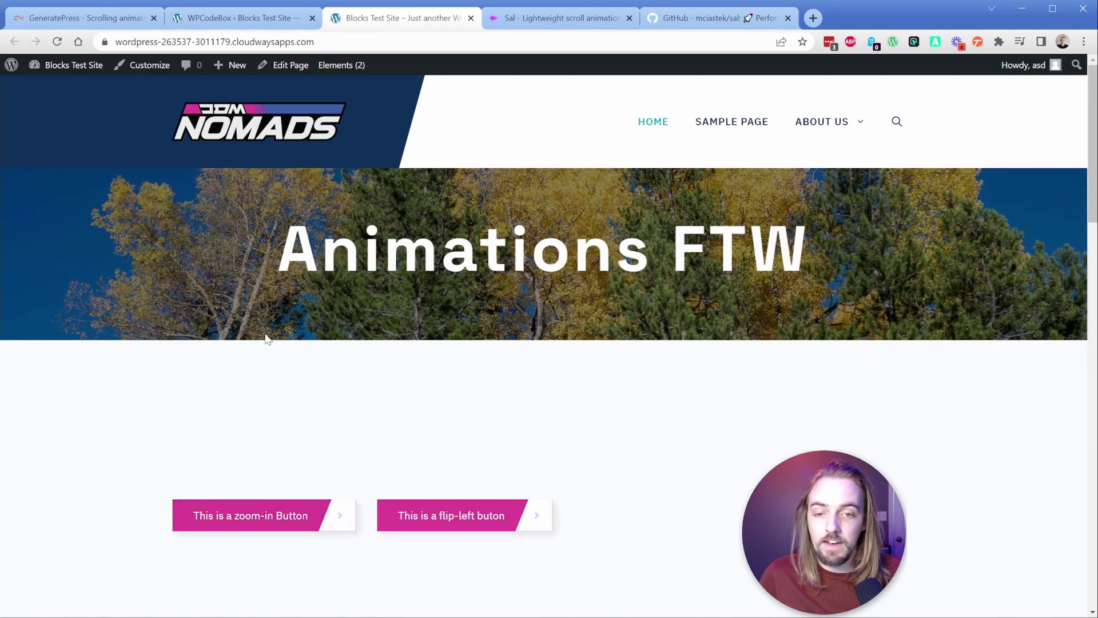
scroll(269, 292, down, 7)
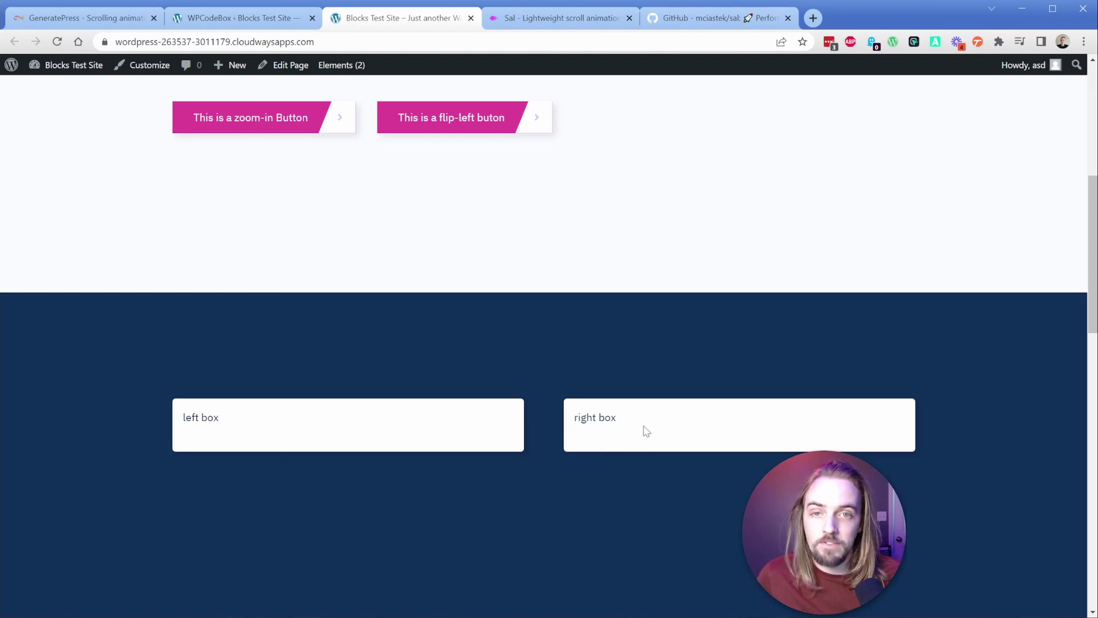
scroll(453, 307, down, 5)
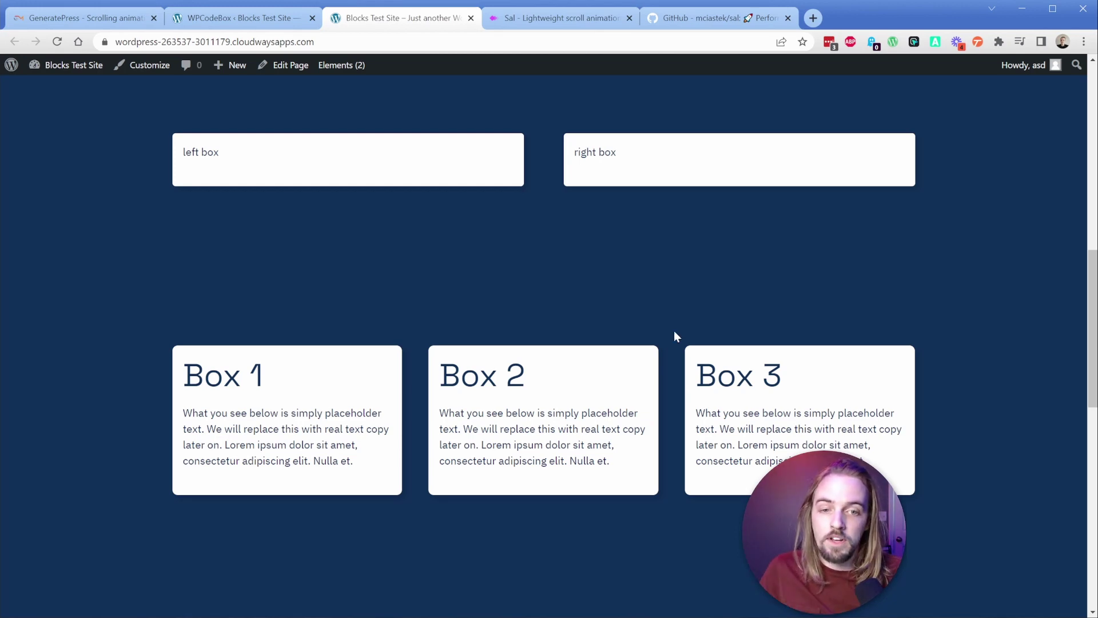
- Read the GenerateBlocks Pro animation article down to its gm_enqueue_sal_scripts functions.php code
click(119, 26)
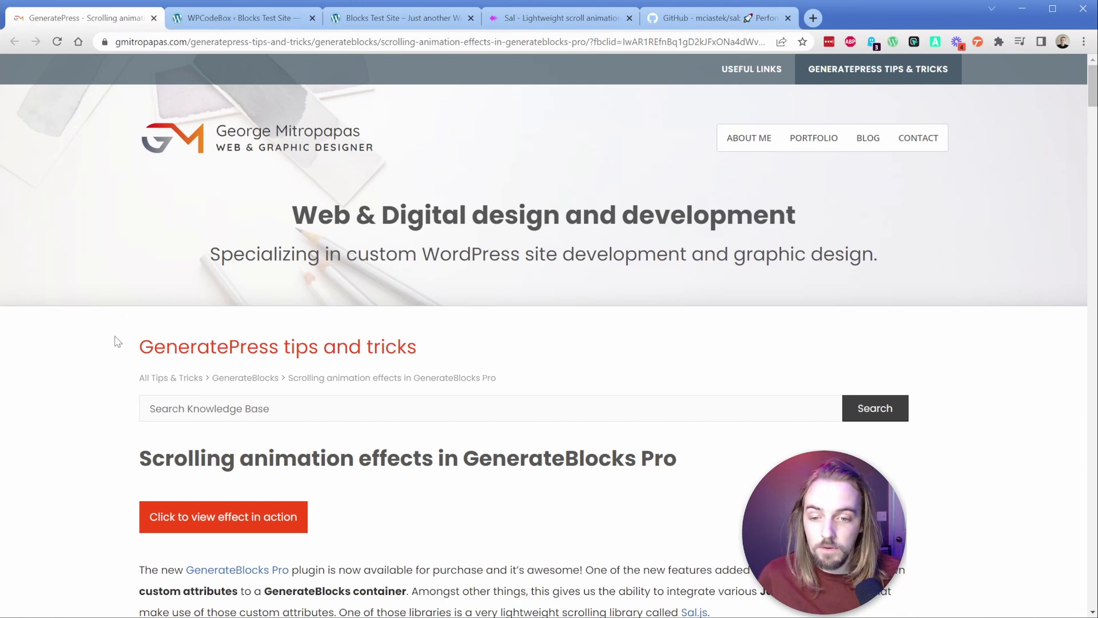
scroll(116, 343, down, 5)
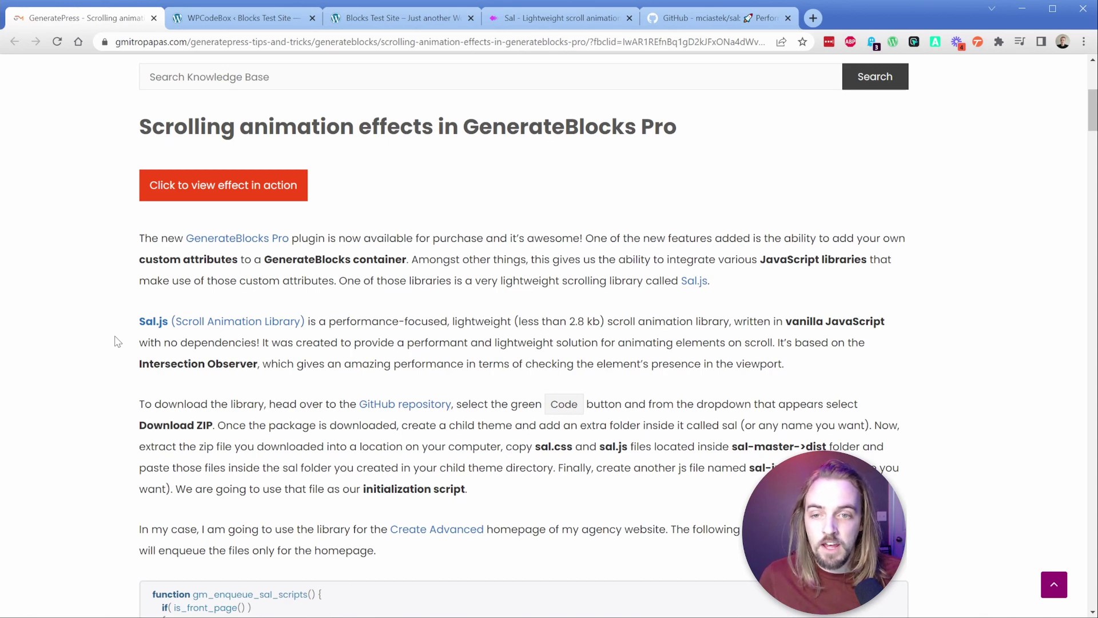
scroll(117, 341, up, 5)
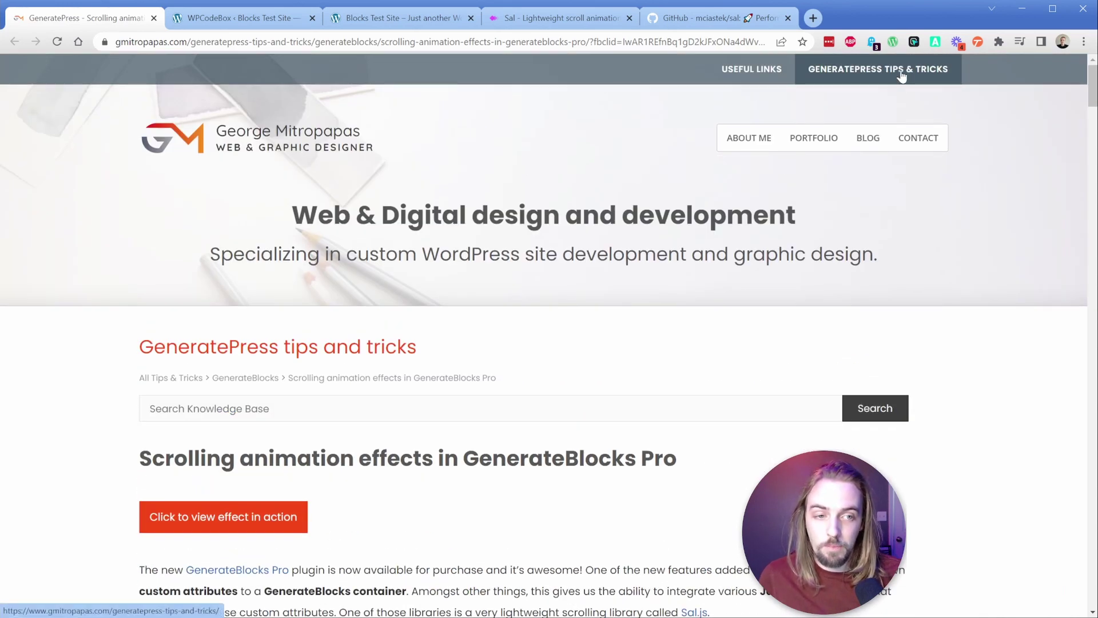
scroll(115, 364, down, 6)
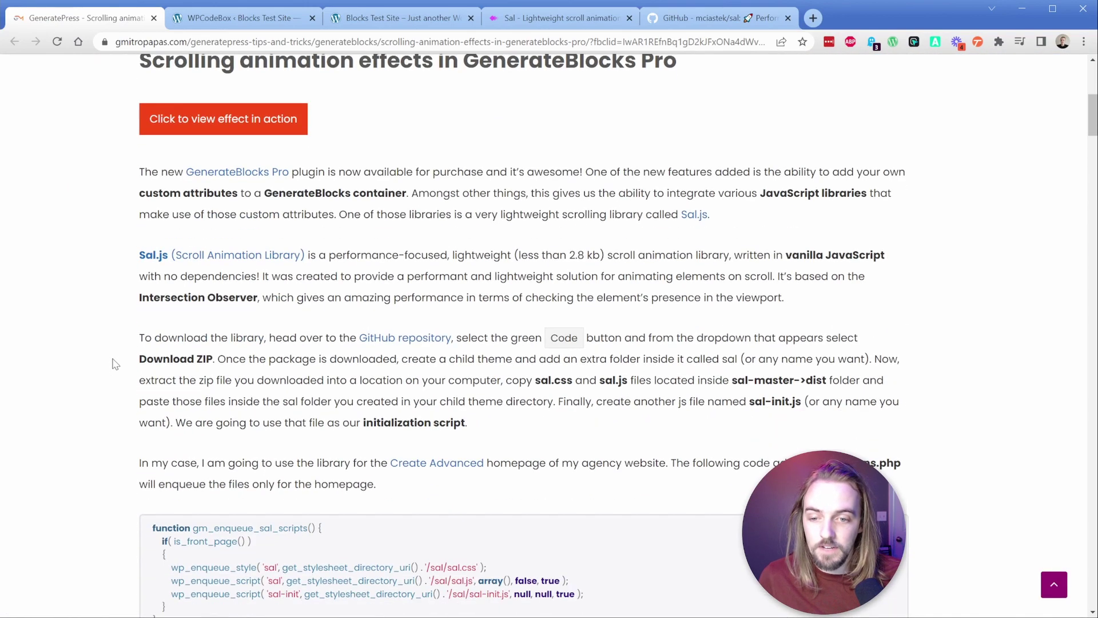
scroll(114, 364, down, 1)
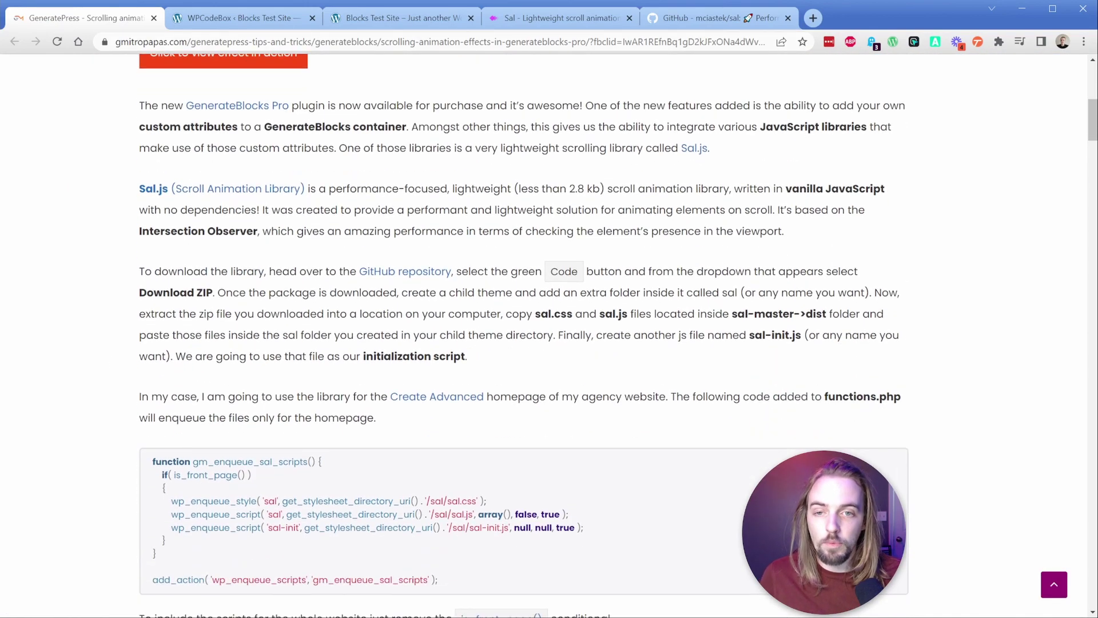
- View the top of the Animations FTW homepage, then go to the Sal.js library homepage
click(424, 20)
scroll(362, 309, up, 10)
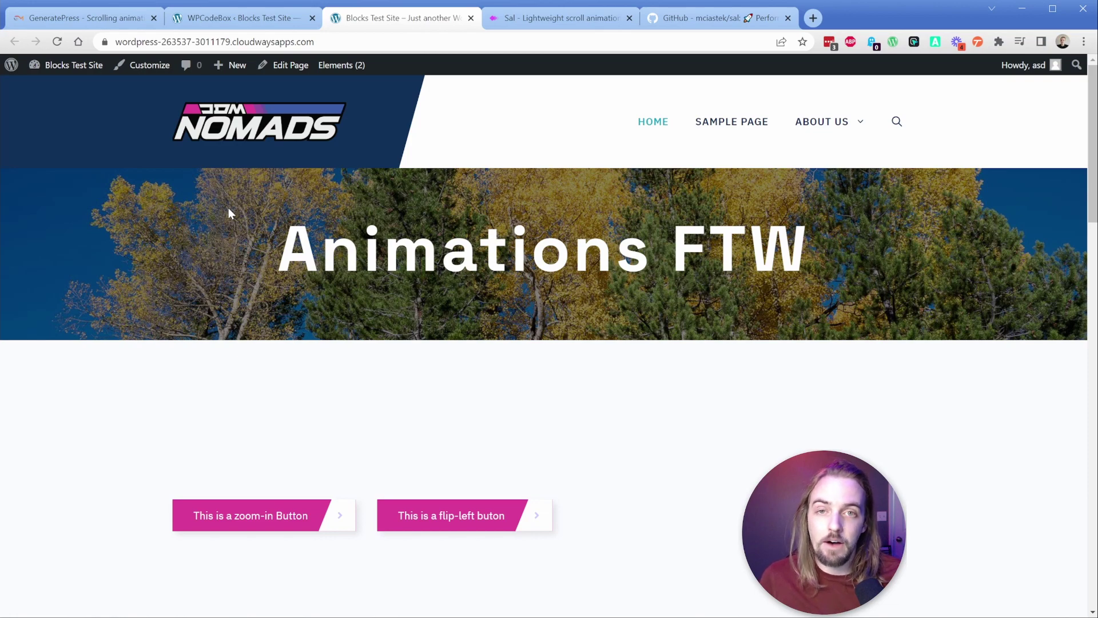
click(558, 18)
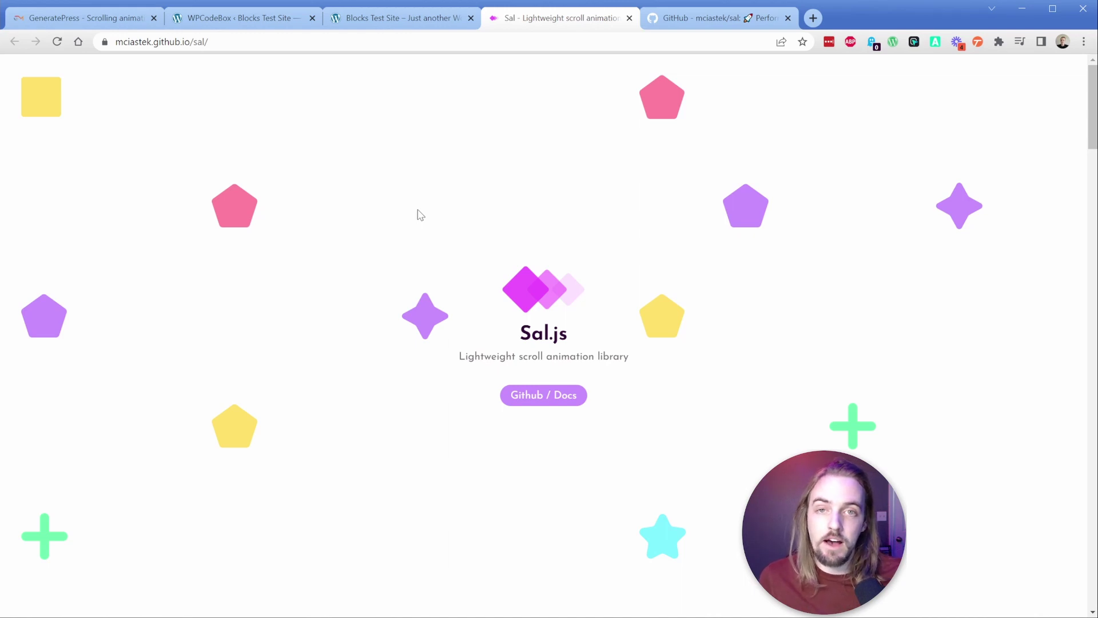
- Open sal.css and sal.js from the Sal GitHub dist folder and copy the raw sal.css contents
click(536, 396)
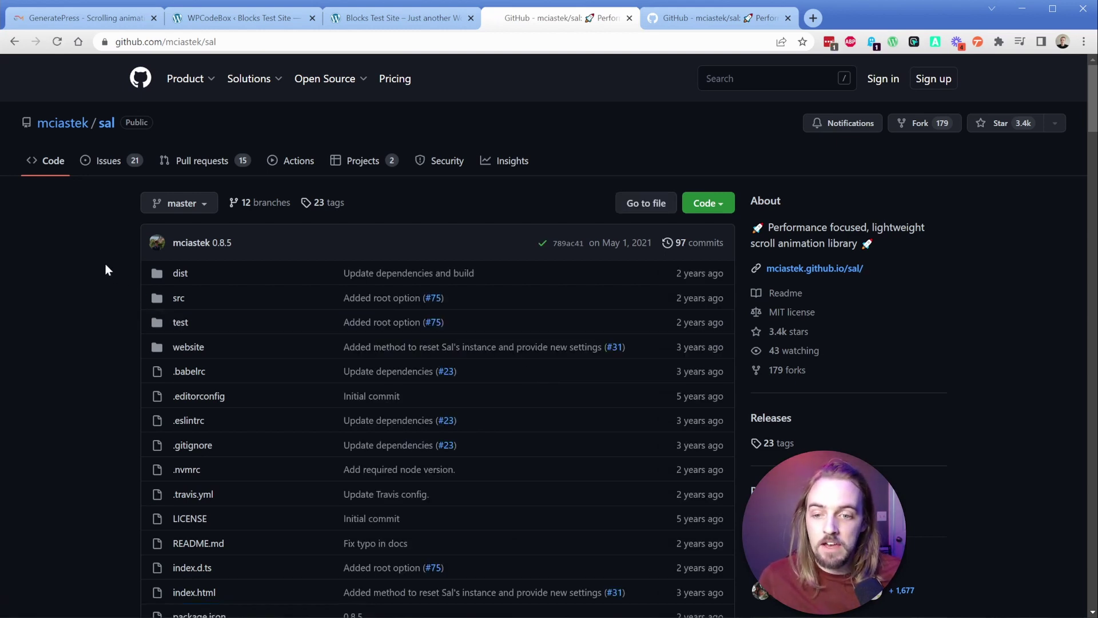
click(181, 273)
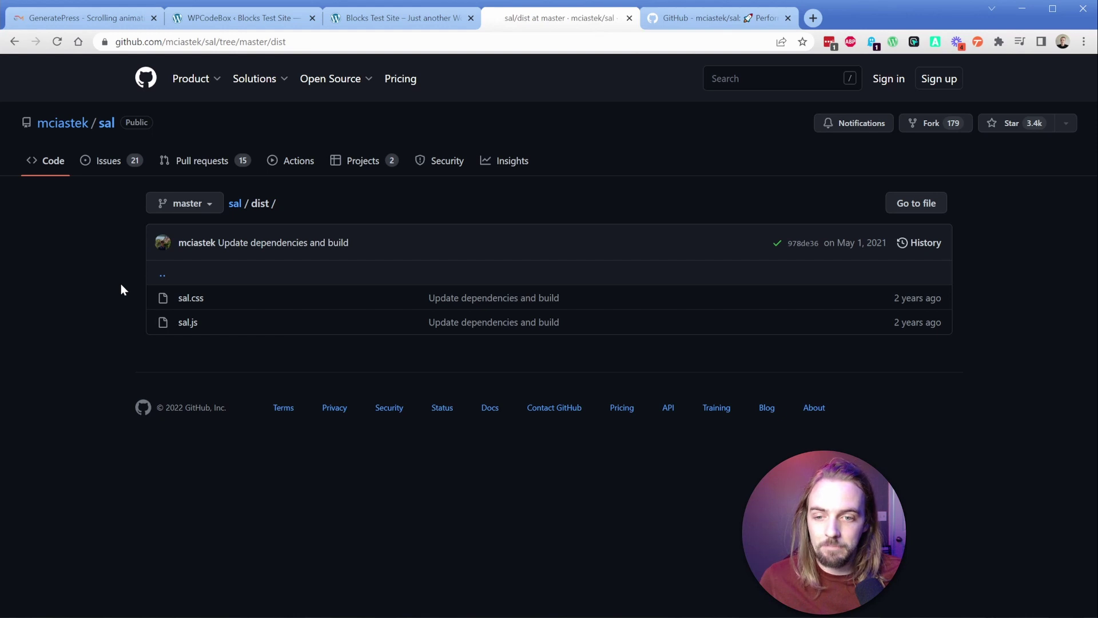
middle_click(184, 298)
middle_click(185, 322)
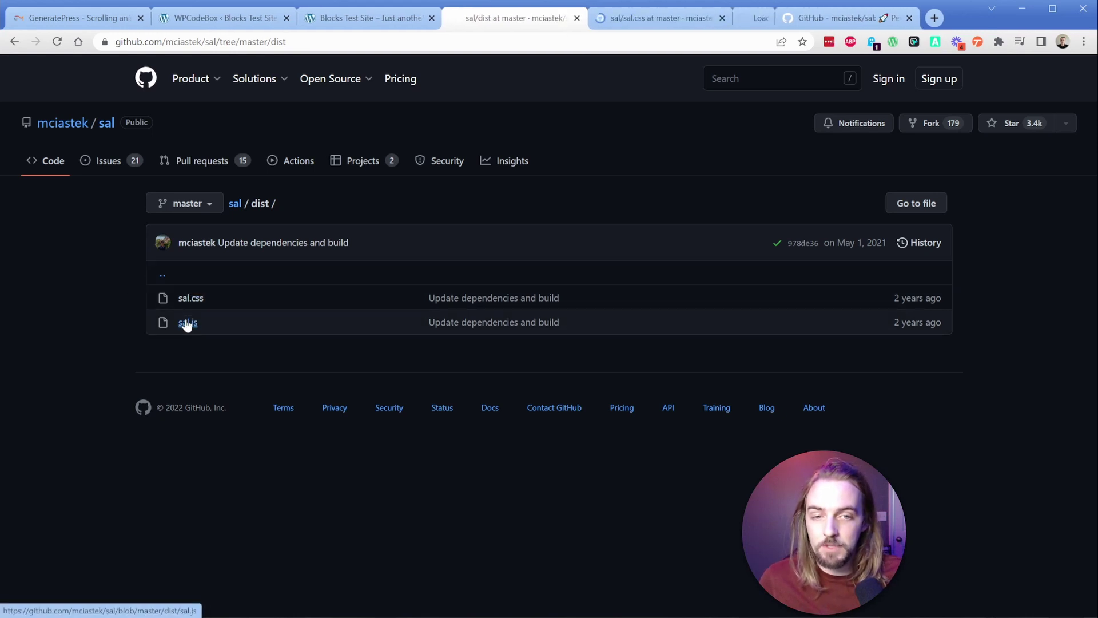
click(589, 19)
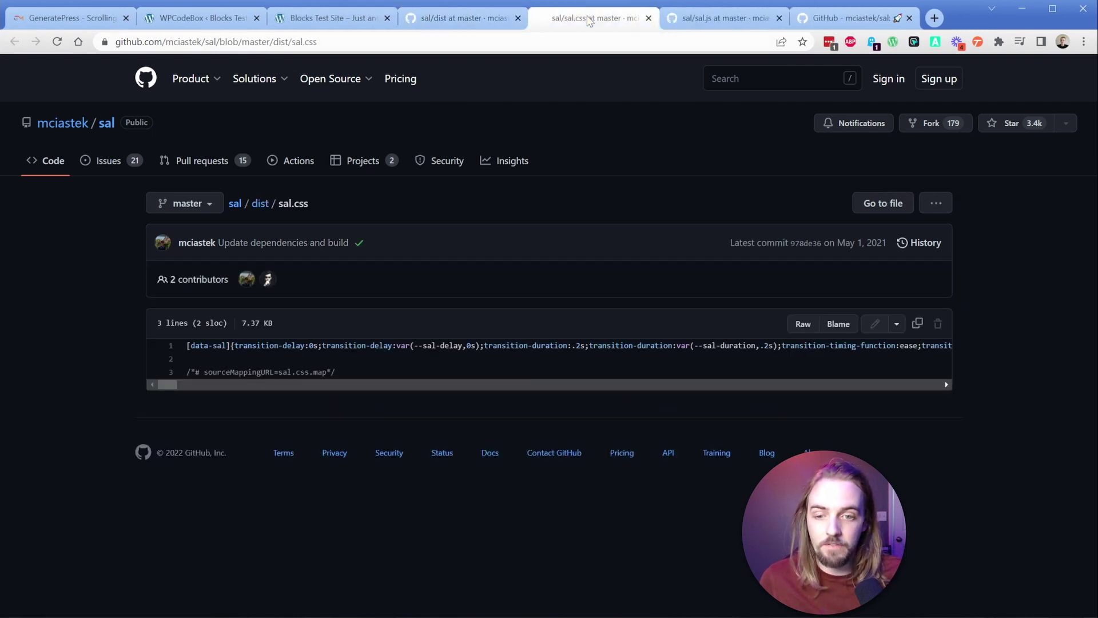
click(918, 325)
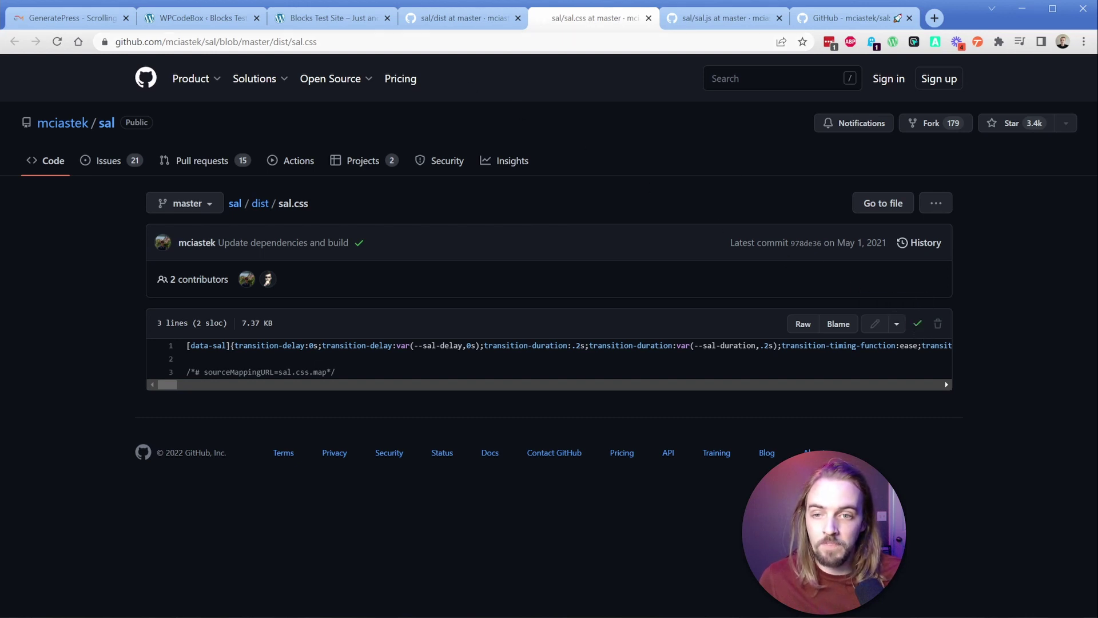
click(220, 19)
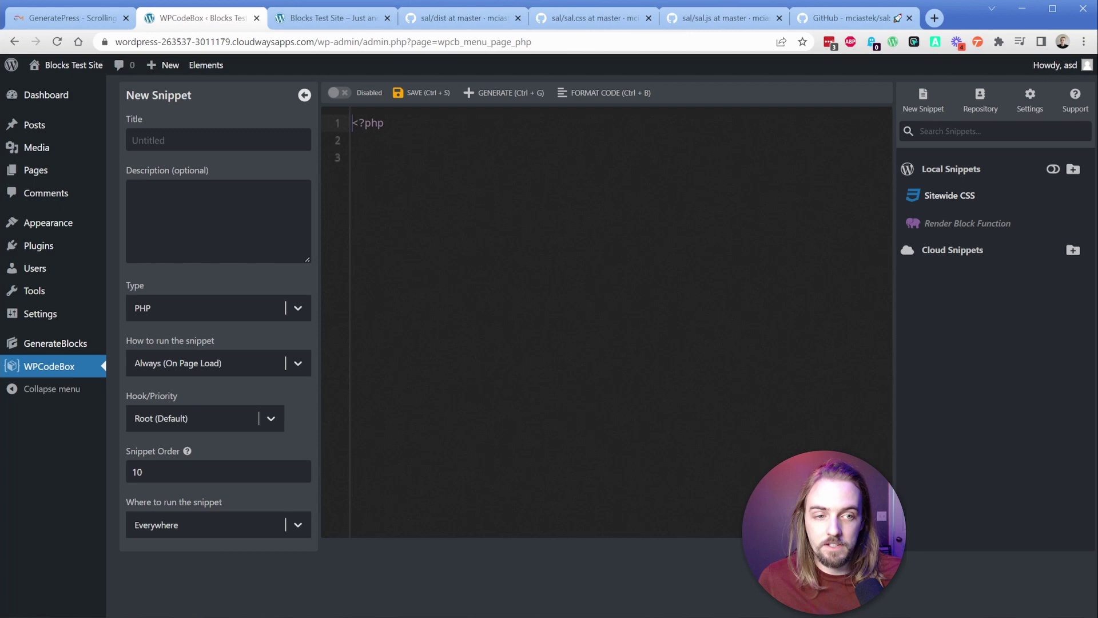
- Title the new snippet 'SAL CSS' and set its type to CSS
click(915, 109)
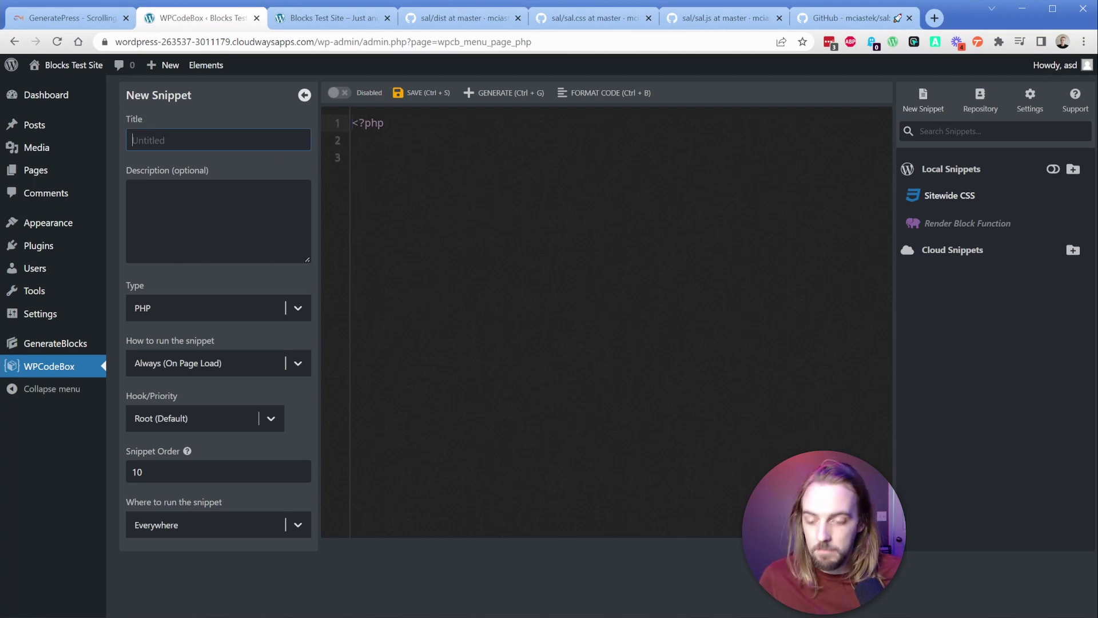
text(SAL CSS)
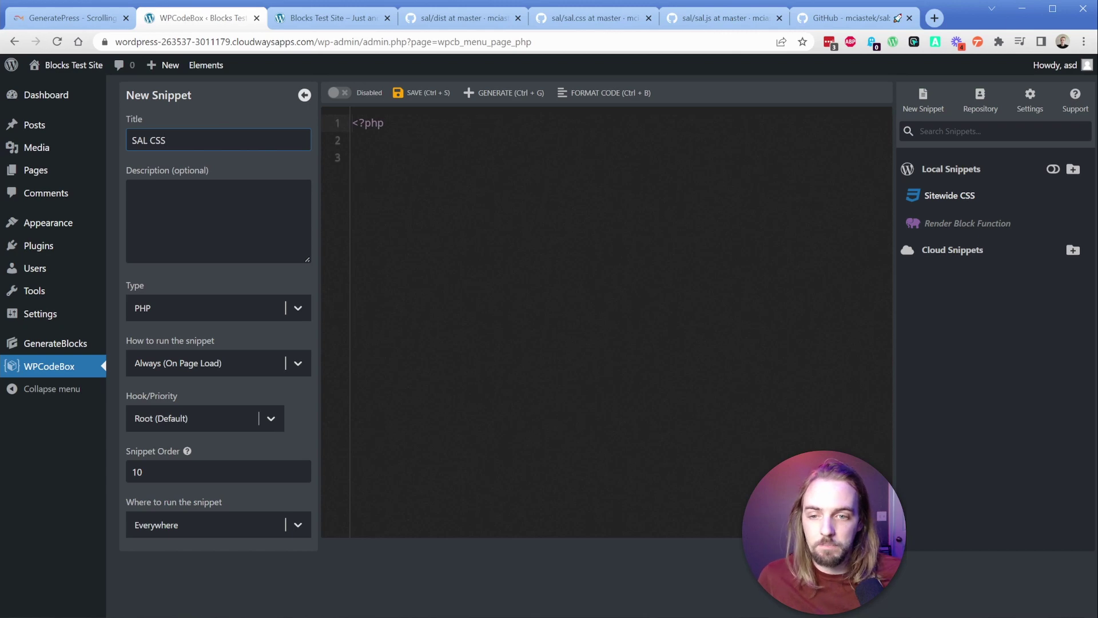
click(212, 305)
click(197, 361)
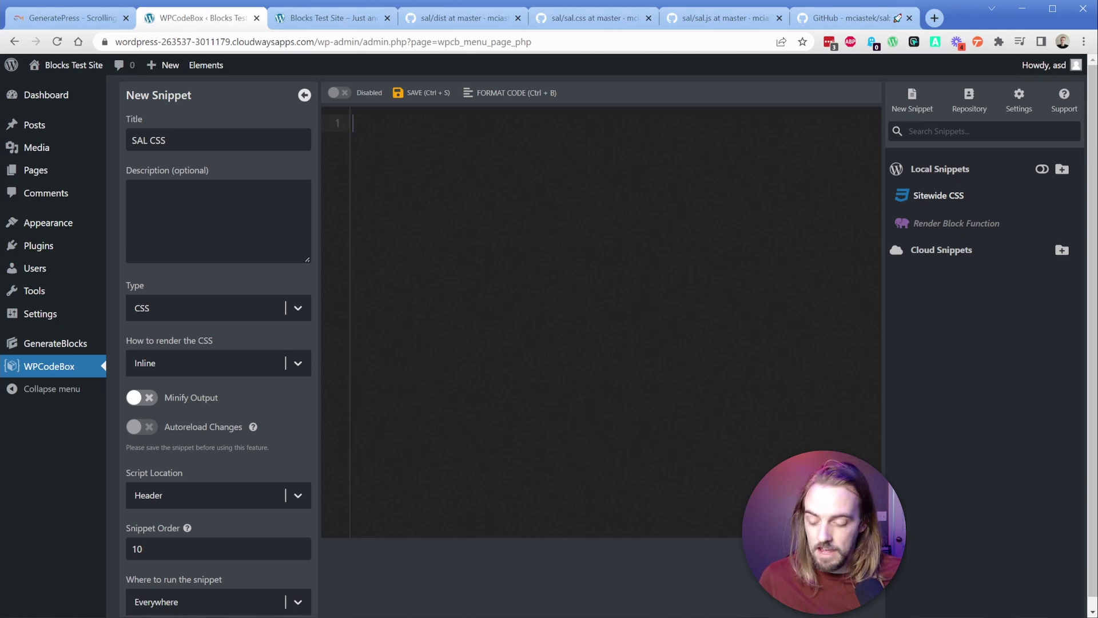
- Paste and format the sal.css code, then save and enable the SAL CSS snippet
key(ctrl+v)
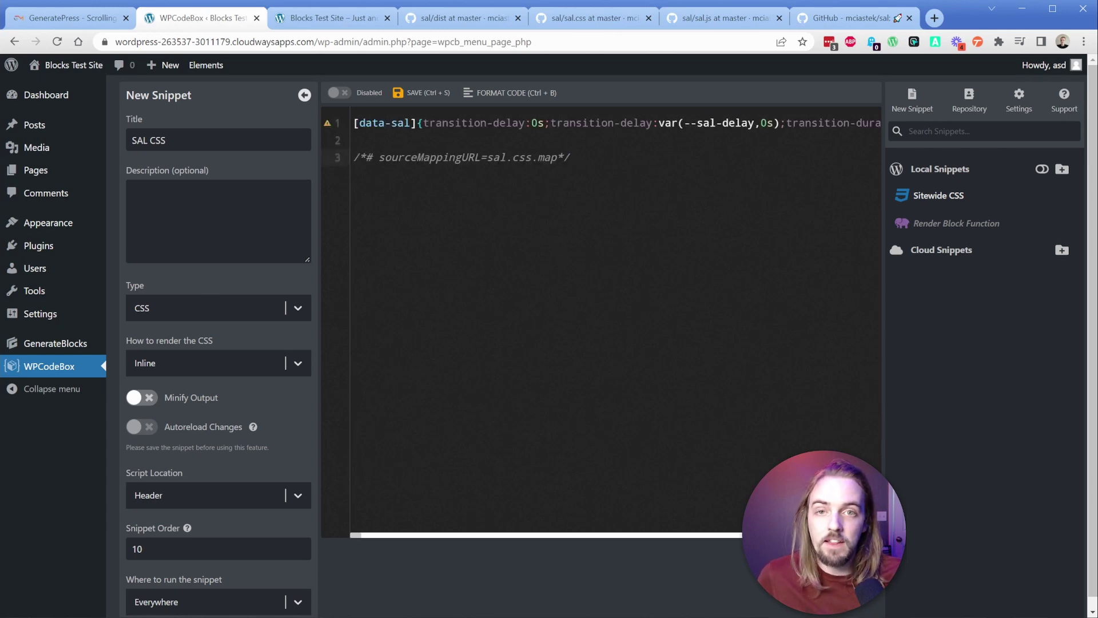
click(489, 95)
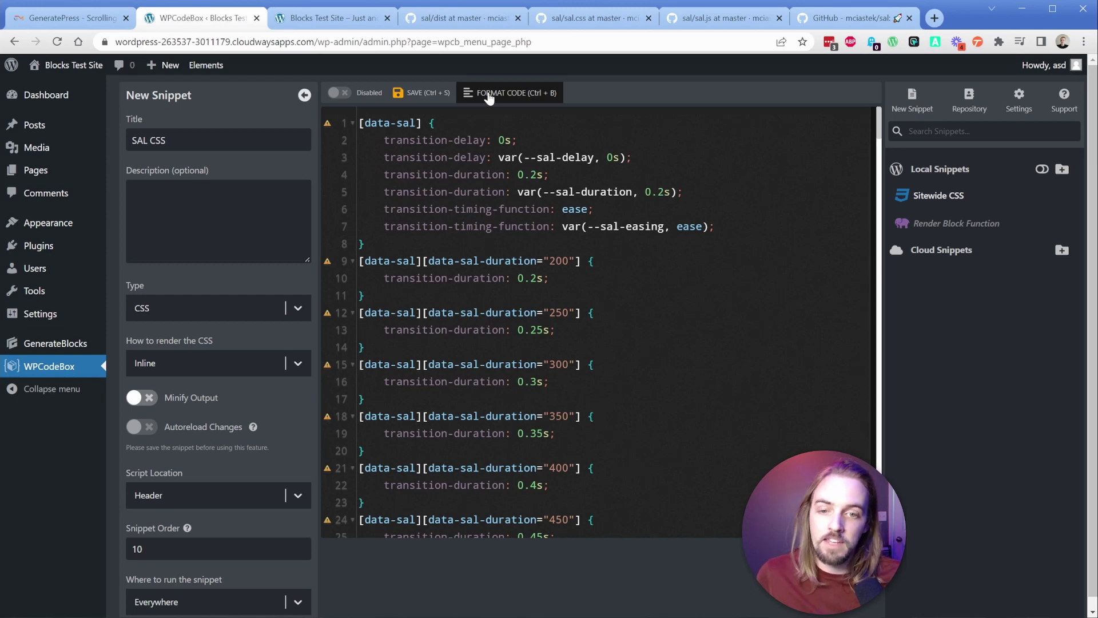
scroll(876, 152, down, 8)
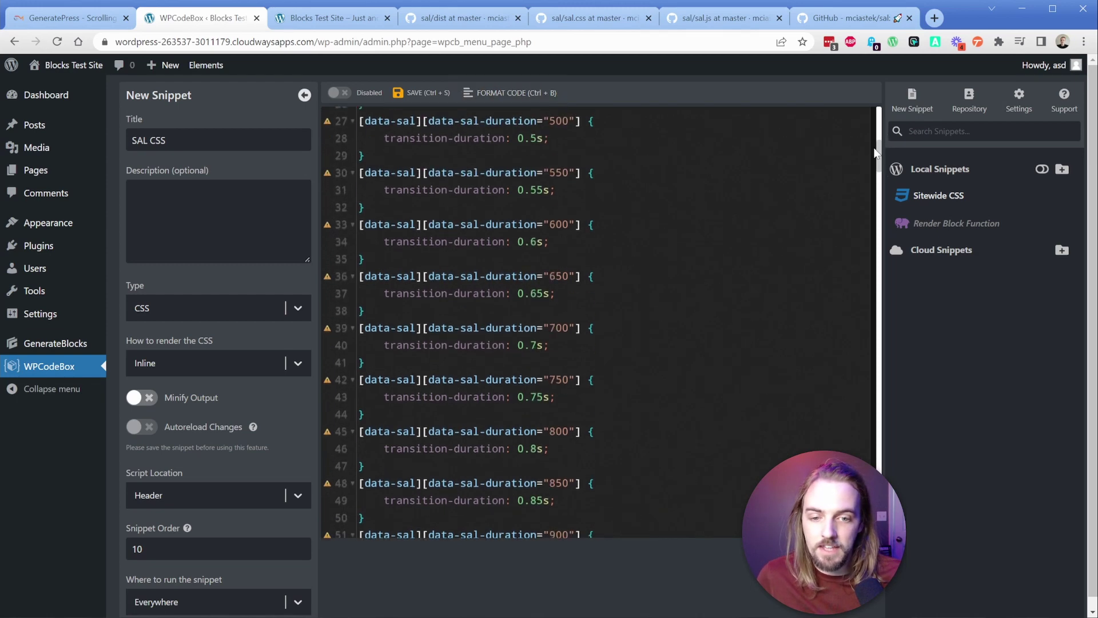
scroll(875, 152, up, 8)
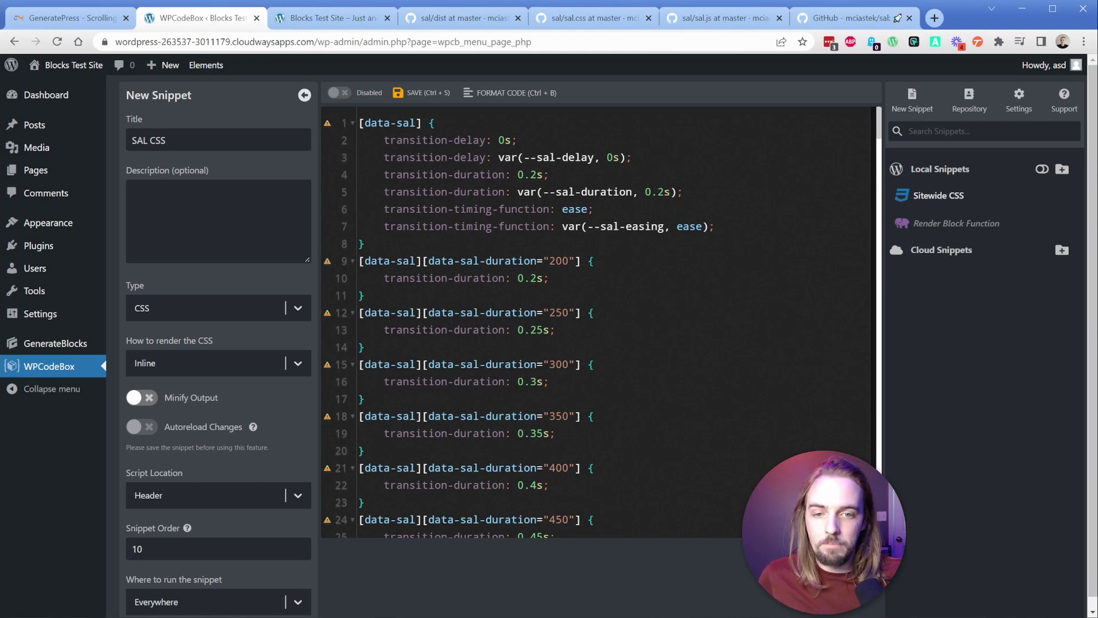
click(423, 93)
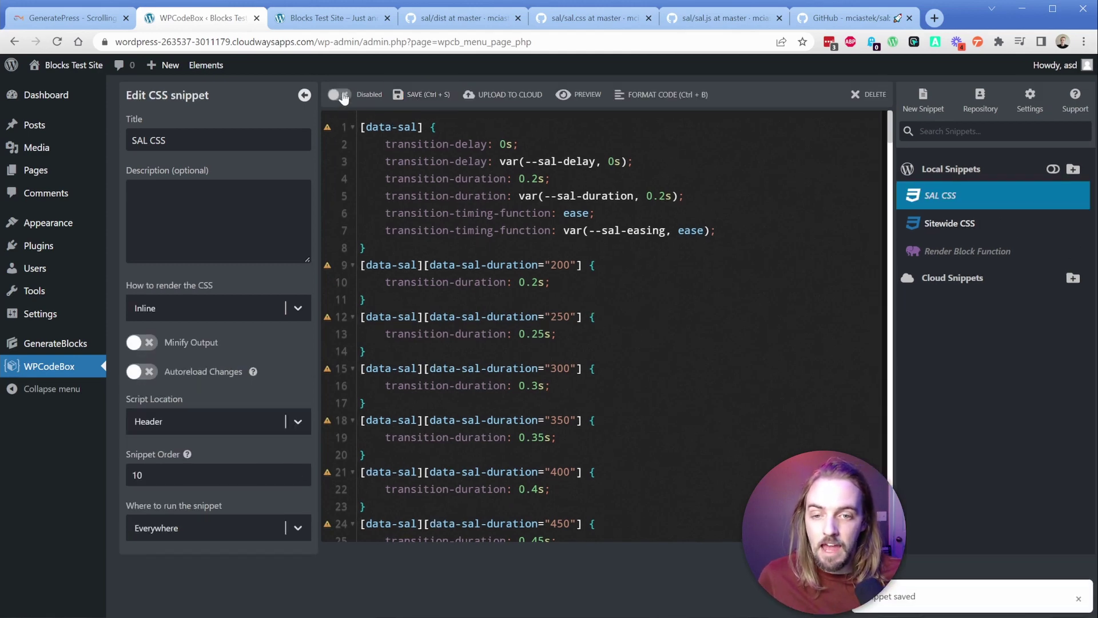
click(342, 95)
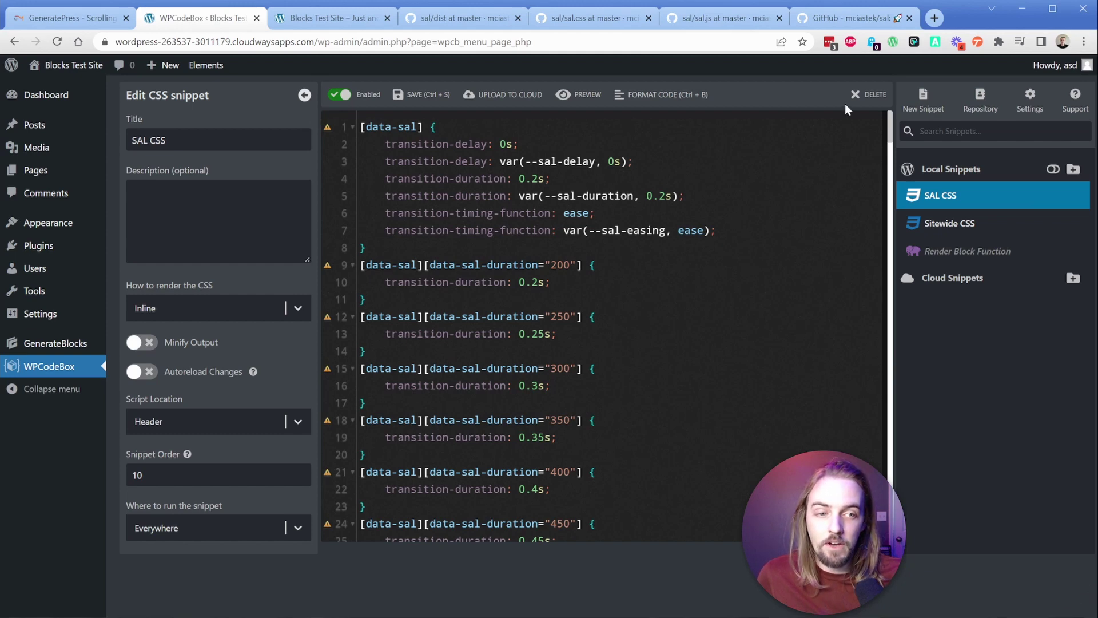
click(924, 102)
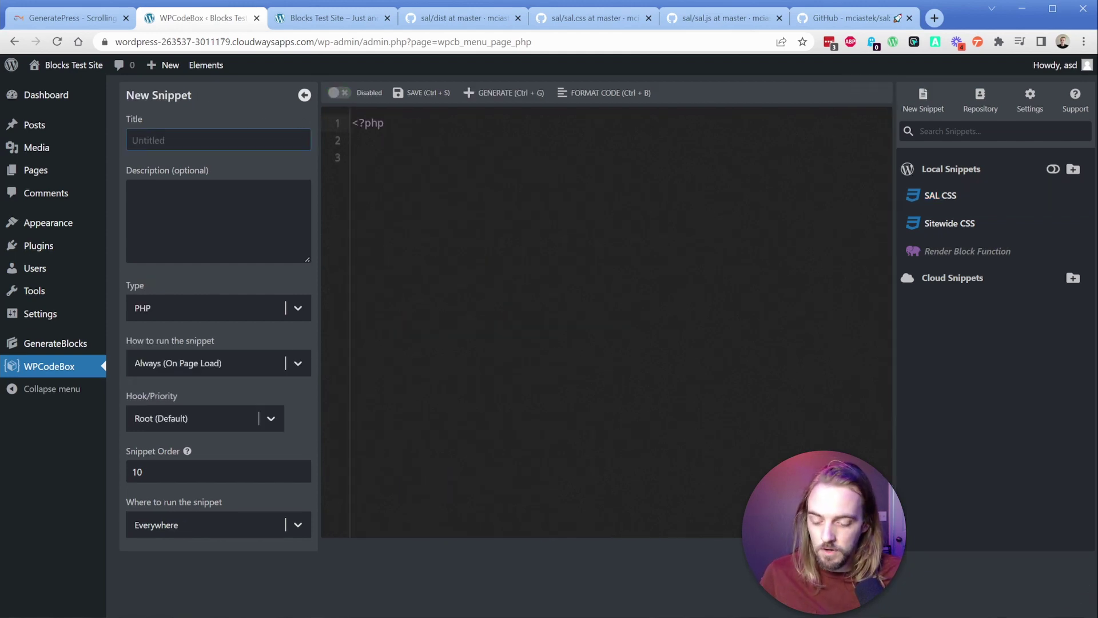
- Title the new snippet 'SAL JS' and make it a JavaScript snippet
text(SAL JS)
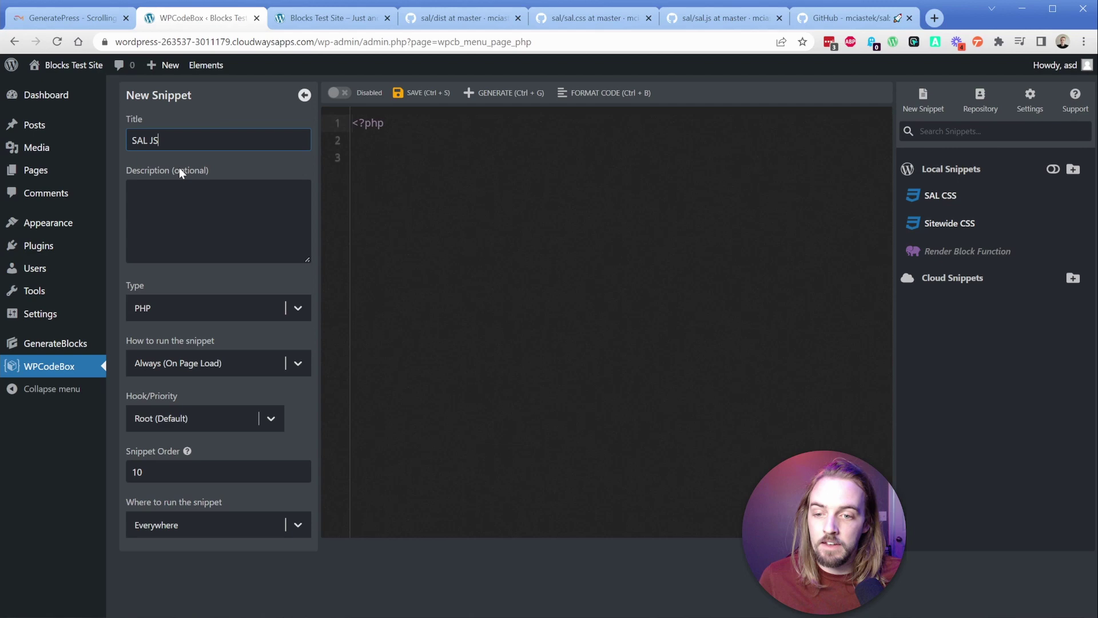
click(169, 306)
click(170, 453)
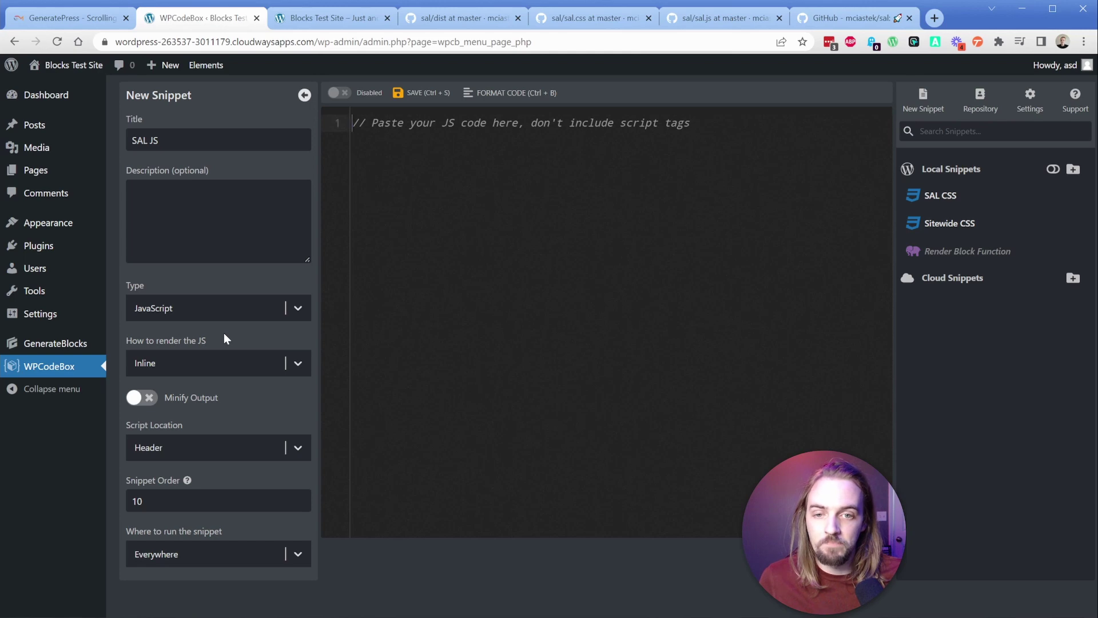
- Copy sal.js raw contents from GitHub, paste and format it, then save and enable the snippet
click(723, 21)
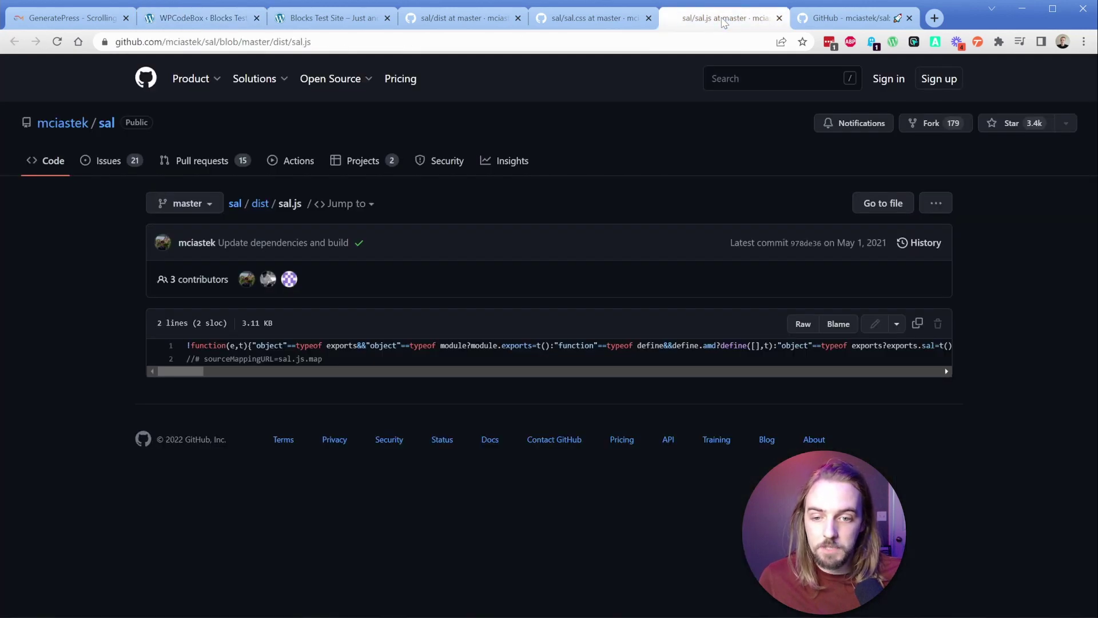
click(917, 324)
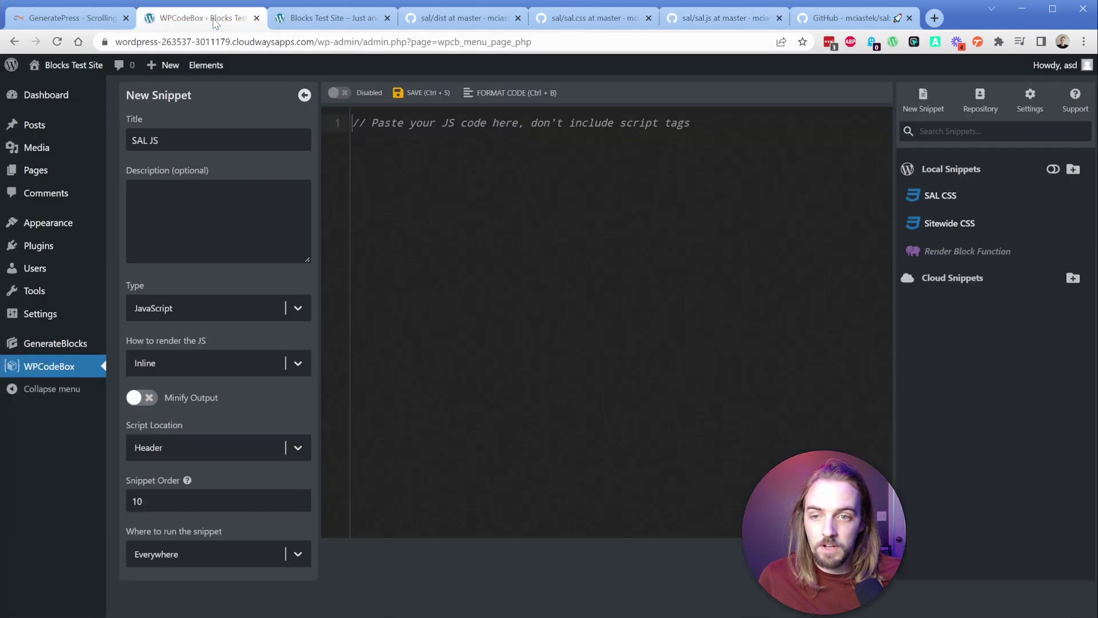
click(217, 19)
click(387, 122)
key(ctrl+v)
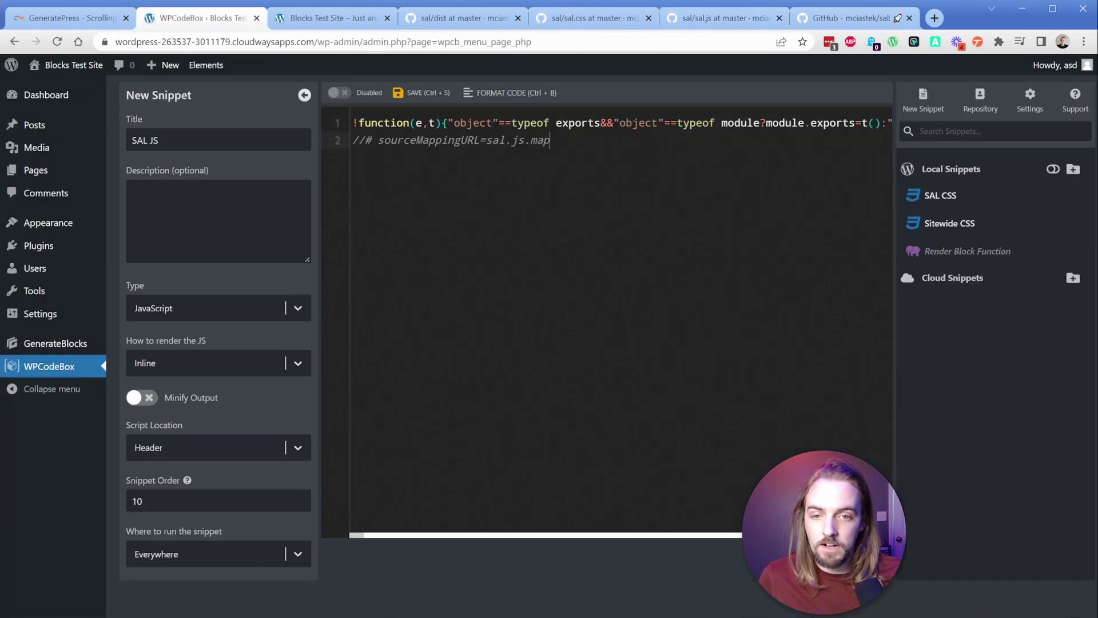
click(496, 96)
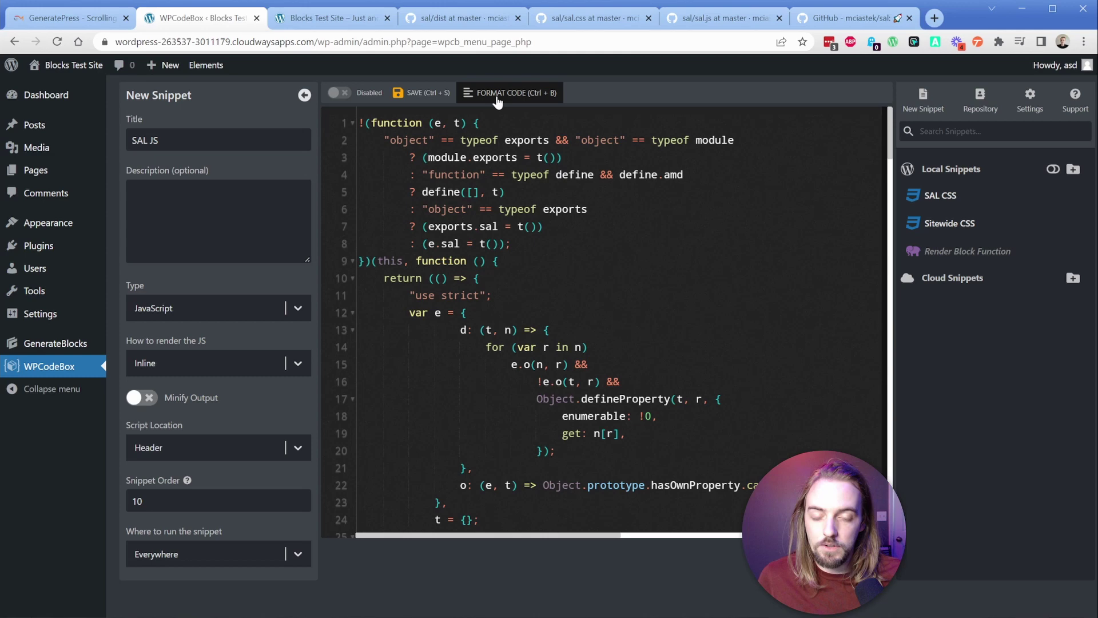
click(423, 92)
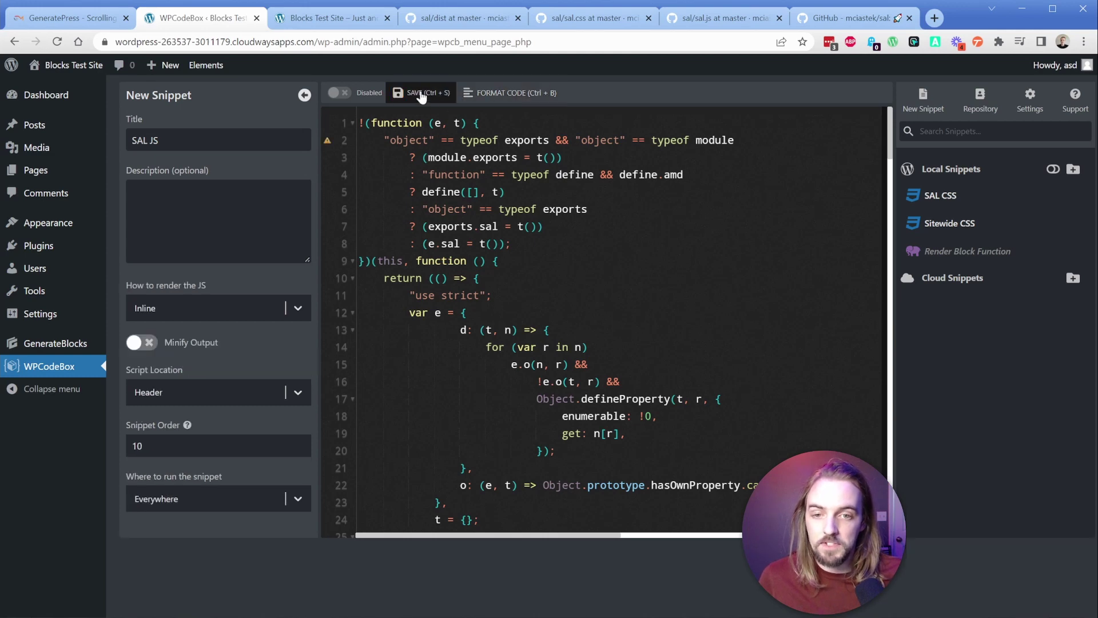
click(341, 93)
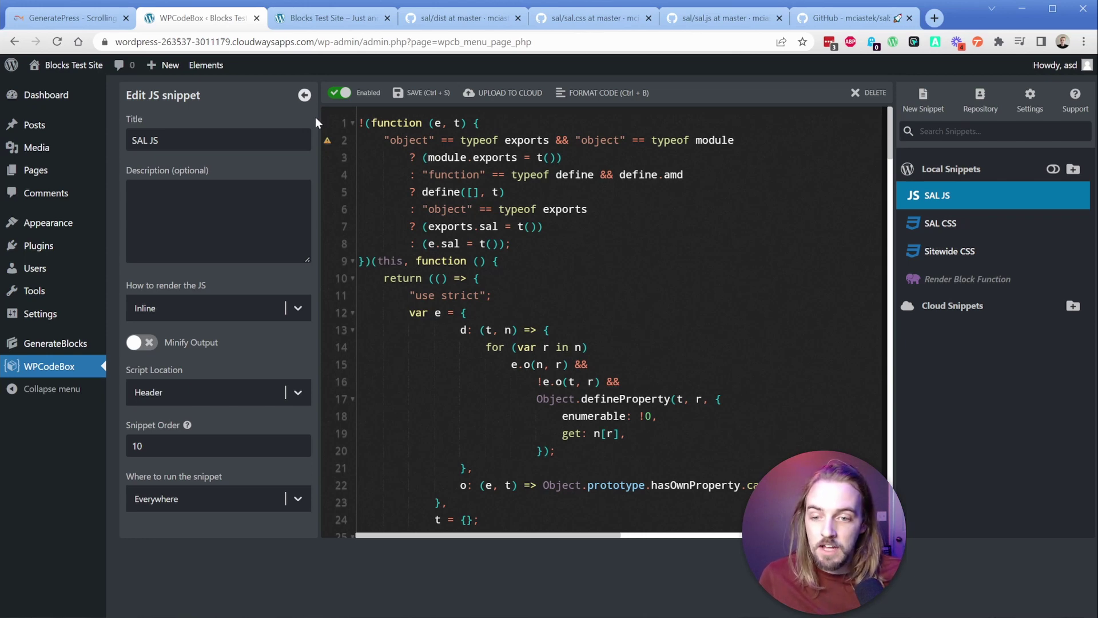
- Render the SAL JS snippet as an External File with the Async script tag option, and save
click(222, 307)
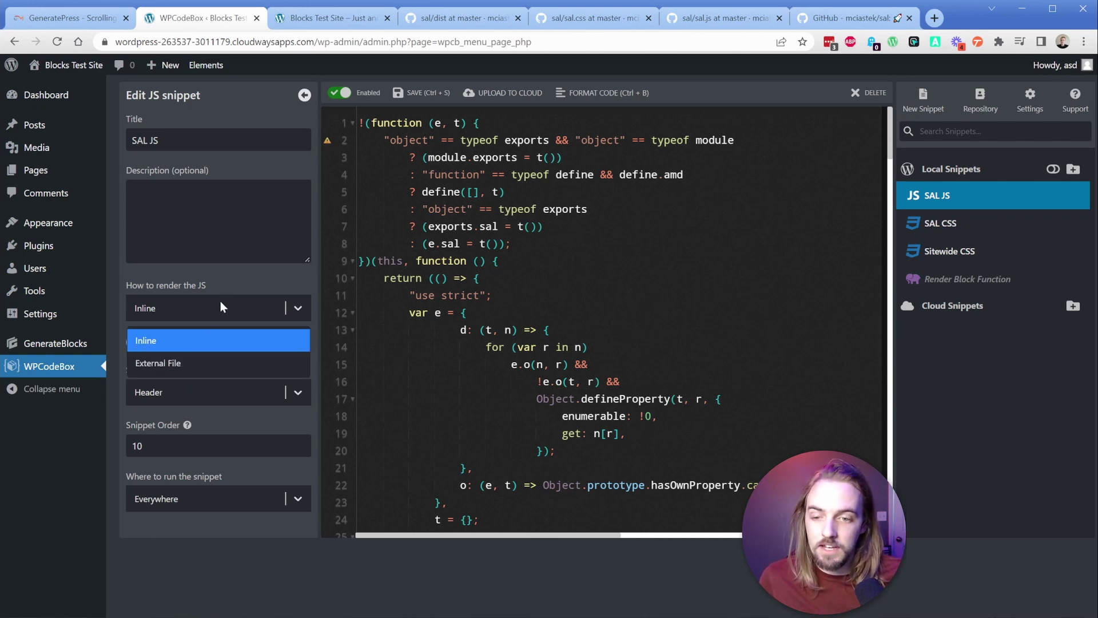
click(194, 363)
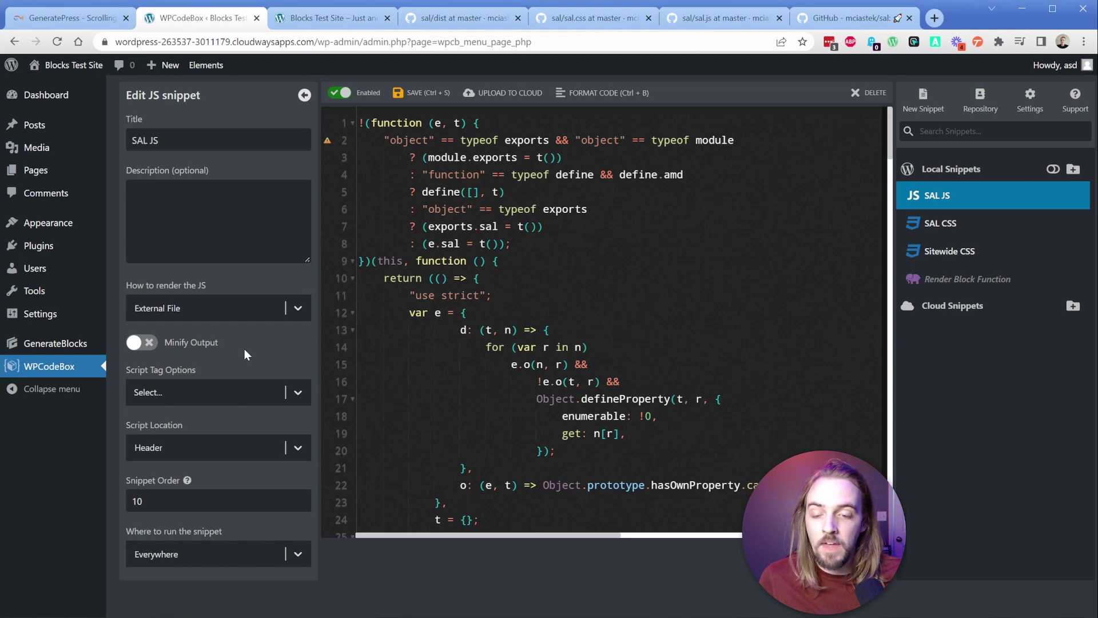
click(189, 388)
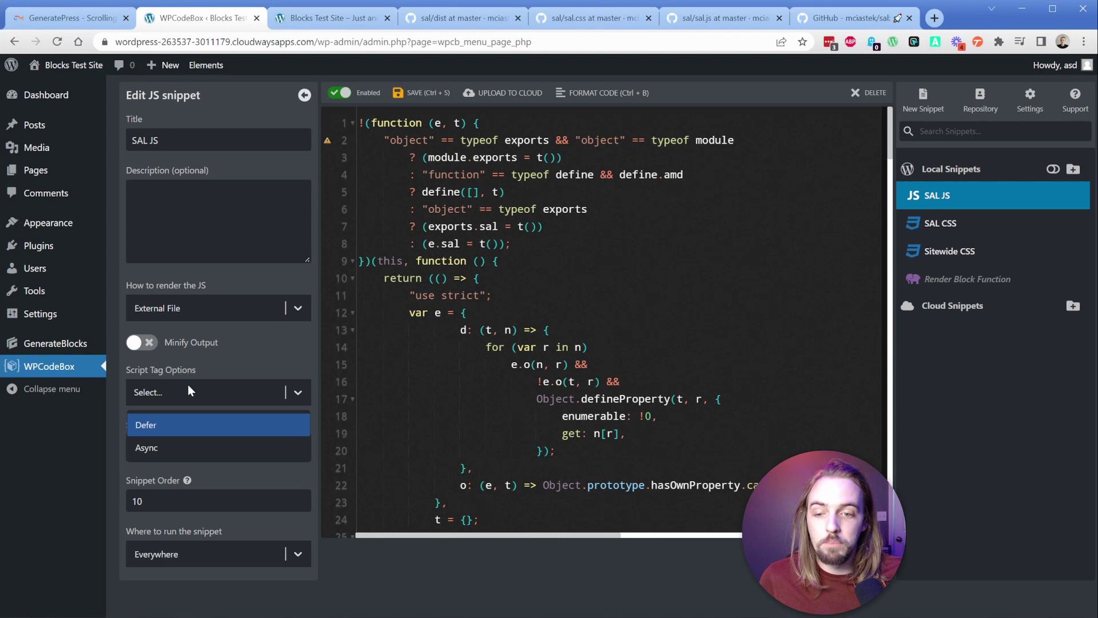
click(170, 448)
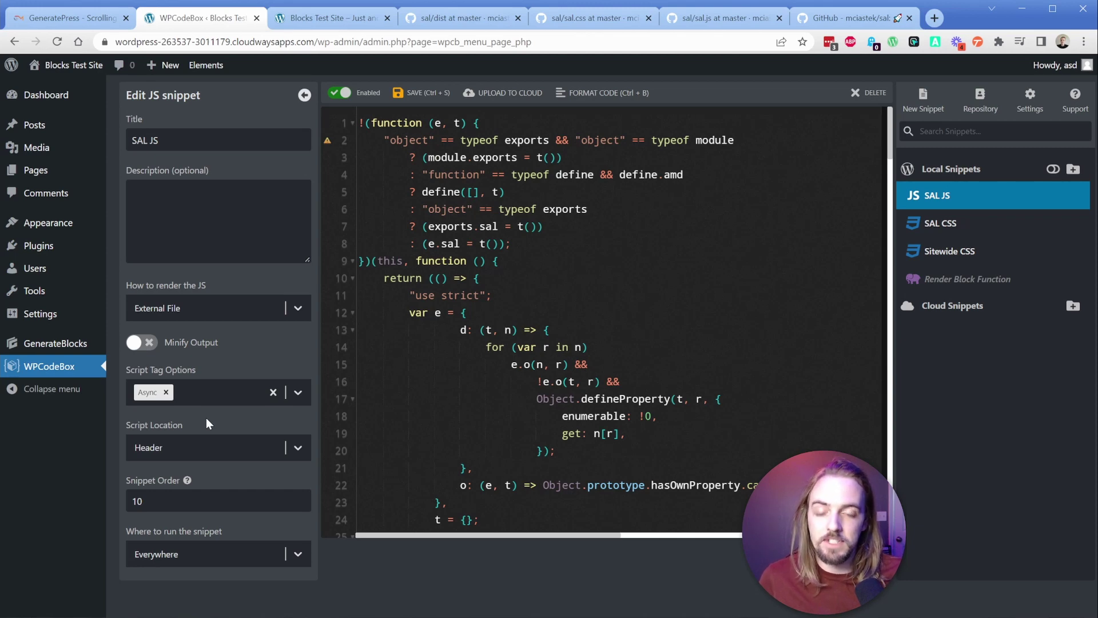
click(404, 93)
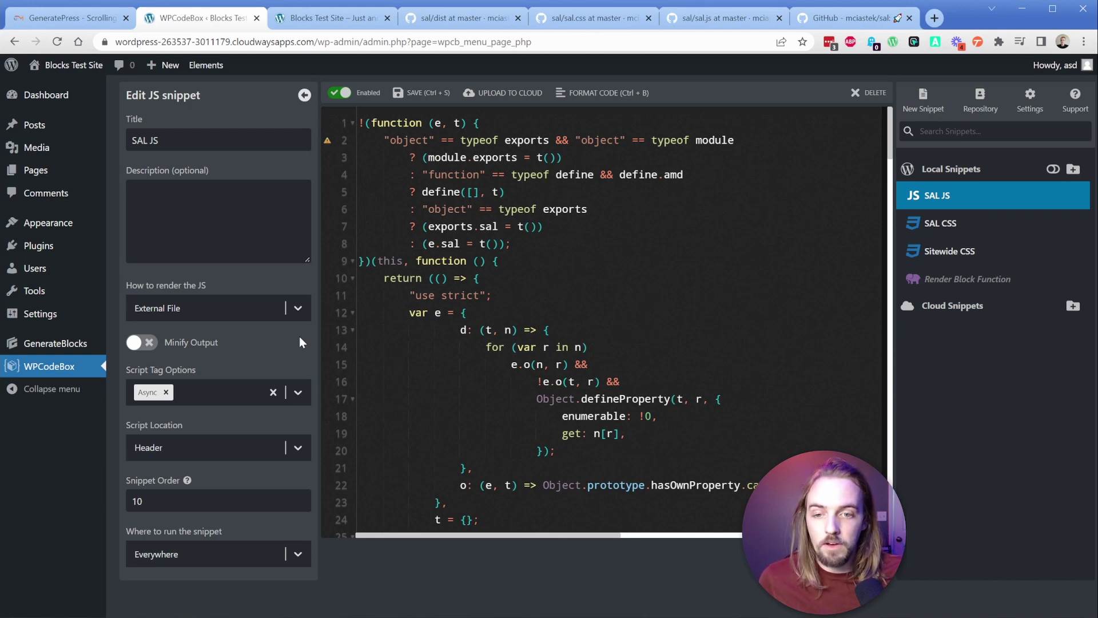
- Set where the snippet runs to Custom, leaving the condition builder without adding conditions
click(200, 554)
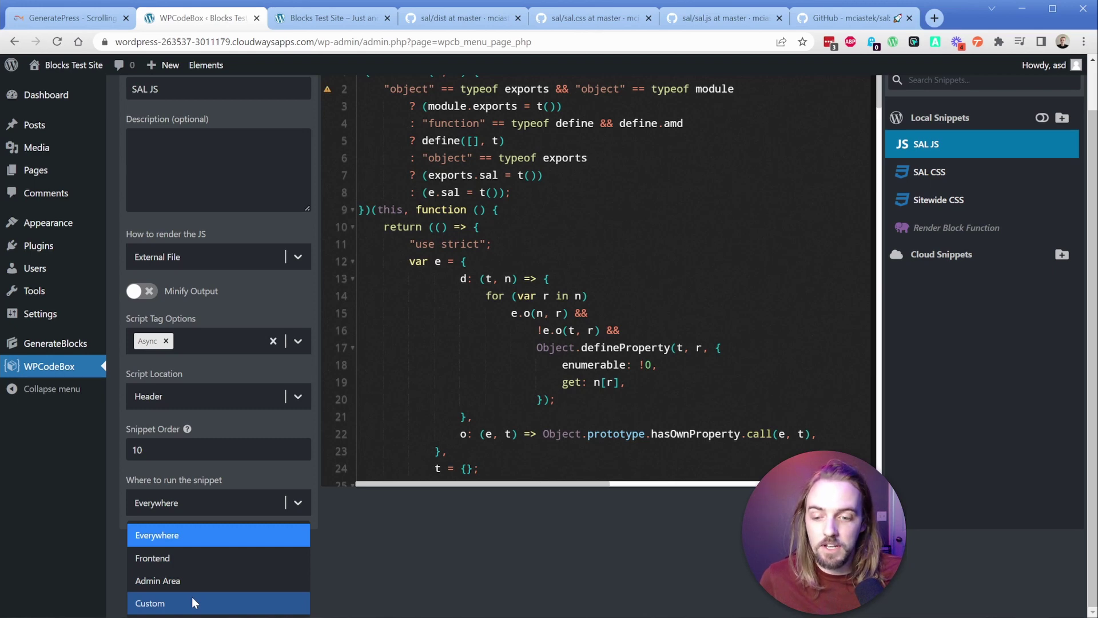
click(179, 603)
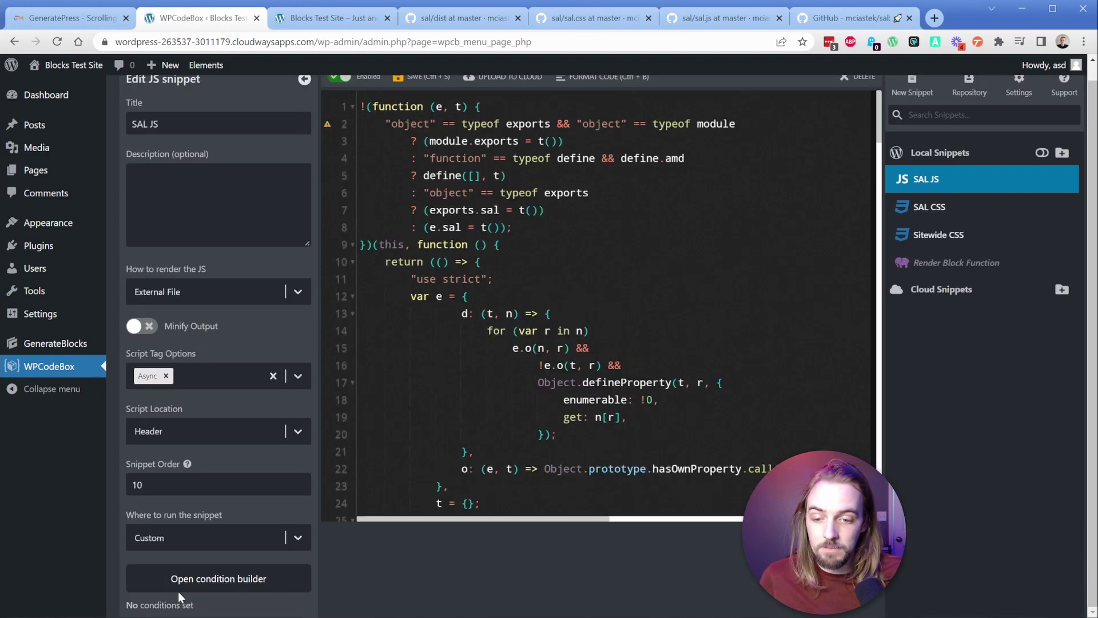
click(206, 577)
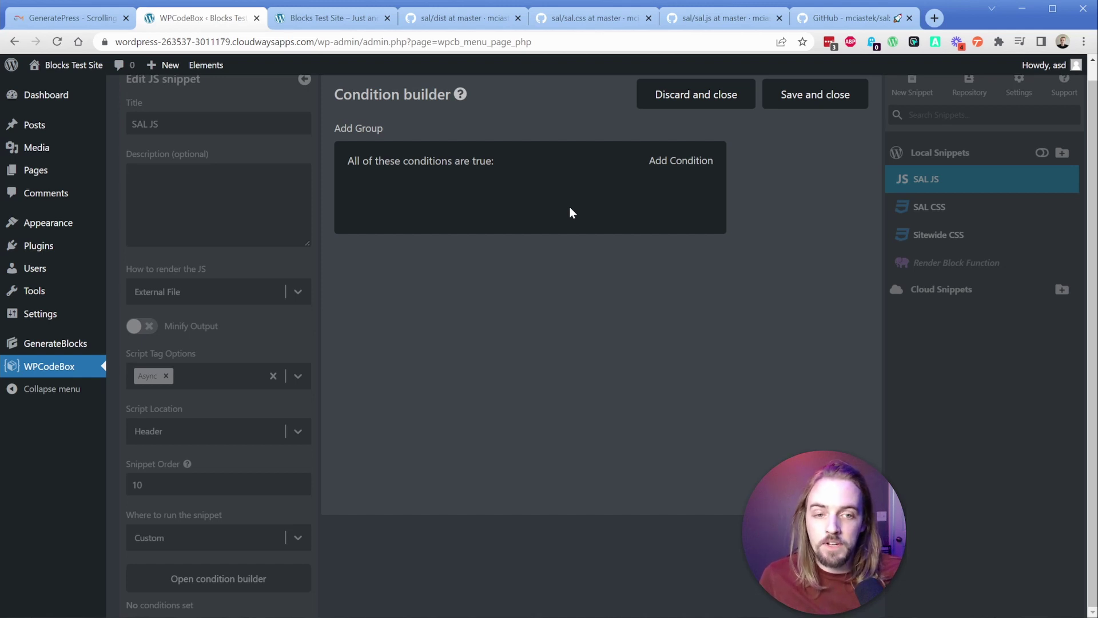
click(688, 98)
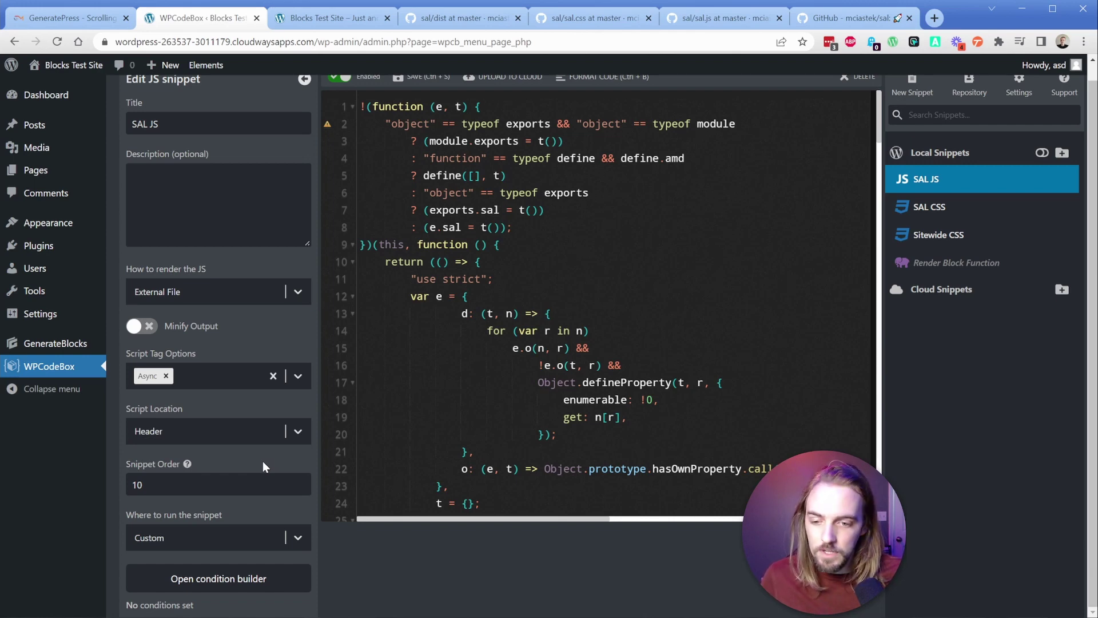
- Switch the SAL JS snippet's run location from Custom to Frontend and save it
click(205, 536)
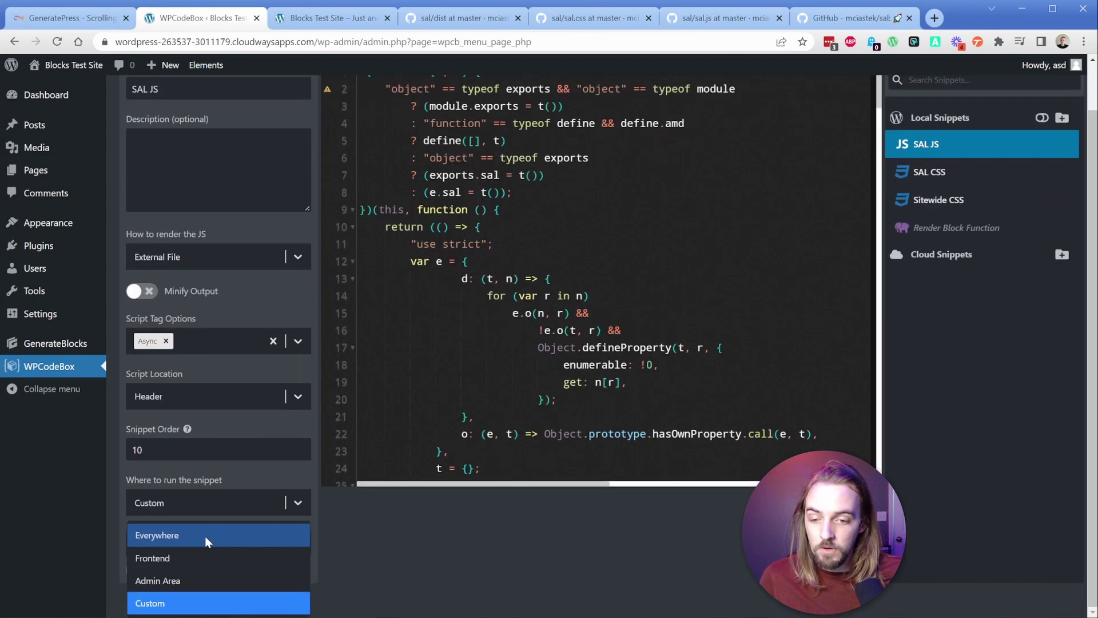
click(185, 558)
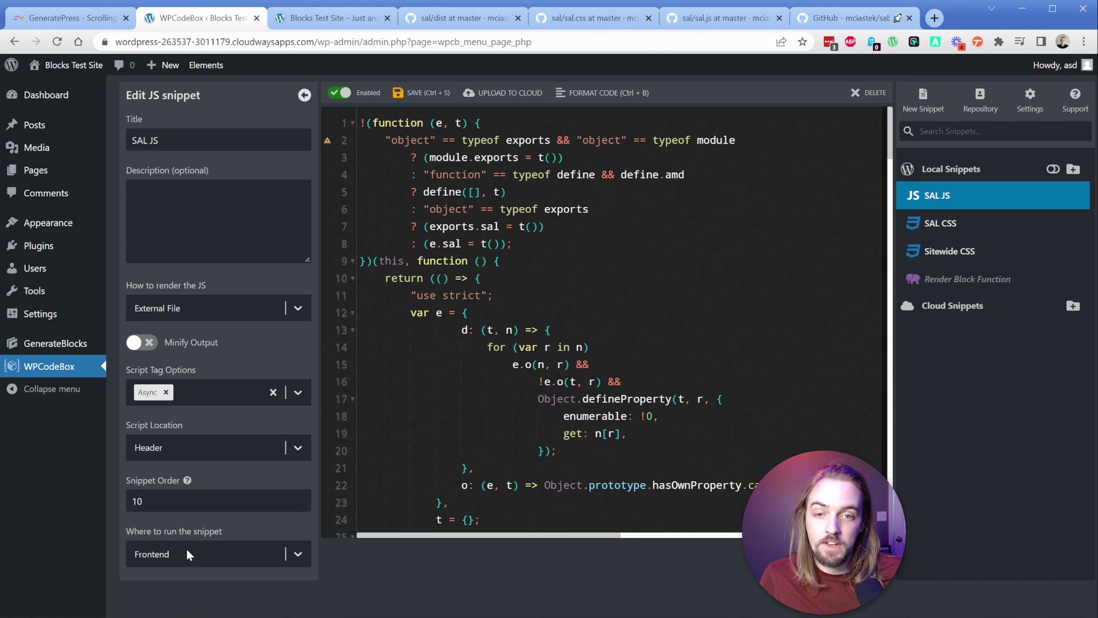
click(421, 93)
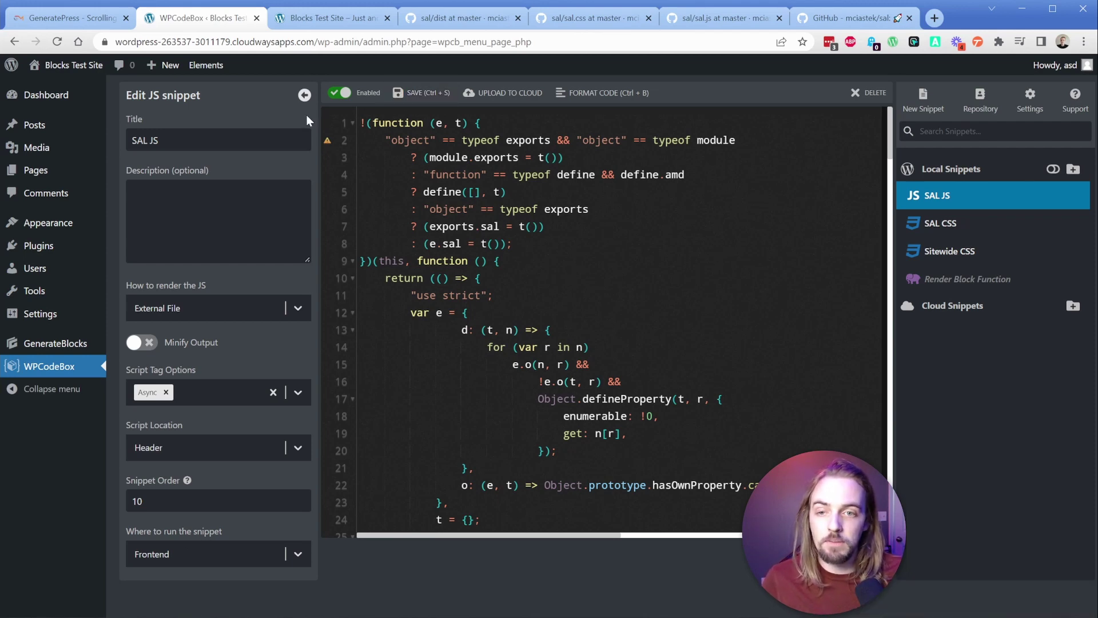
- Study the article's sal-init.js example, selecting its mobile-disabling code and 768 breakpoint
click(86, 18)
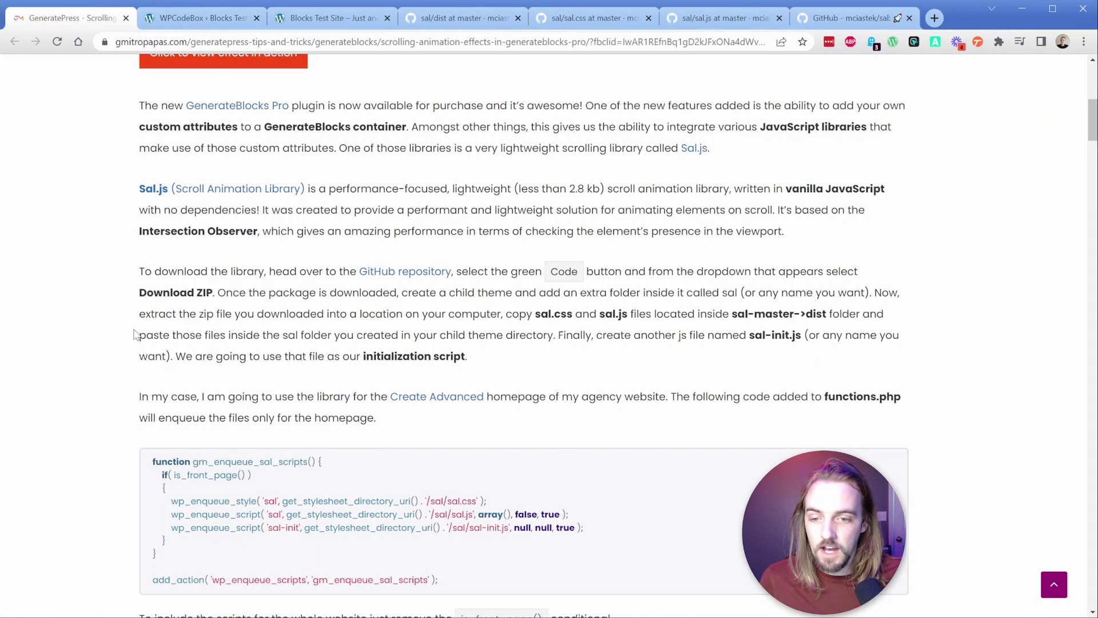
scroll(98, 338, down, 5)
scroll(98, 337, down, 4)
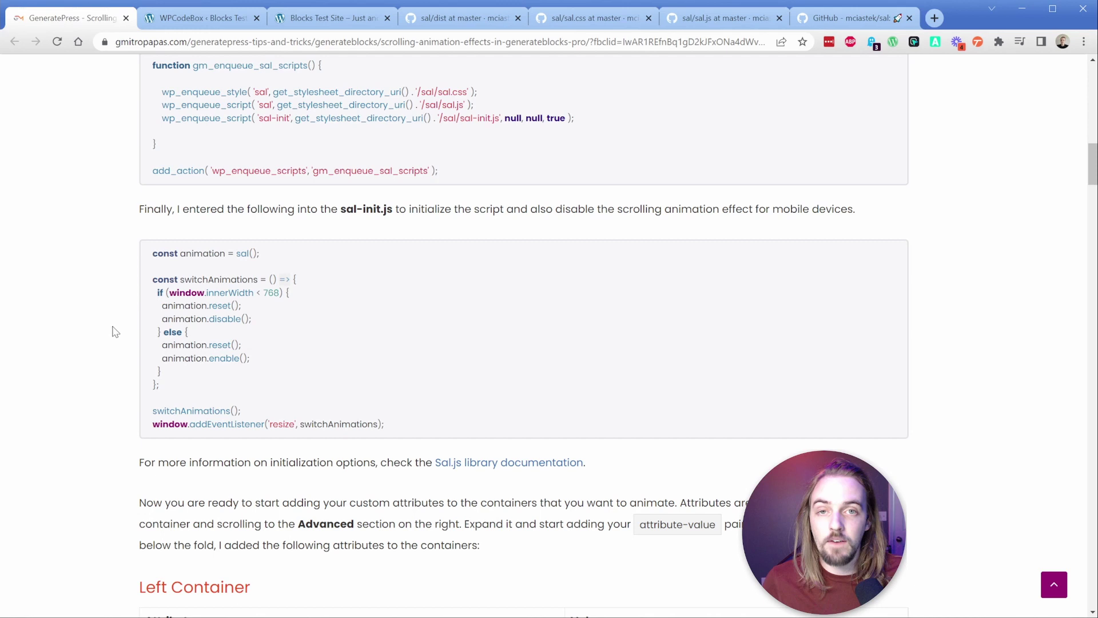
drag(152, 254, 264, 256)
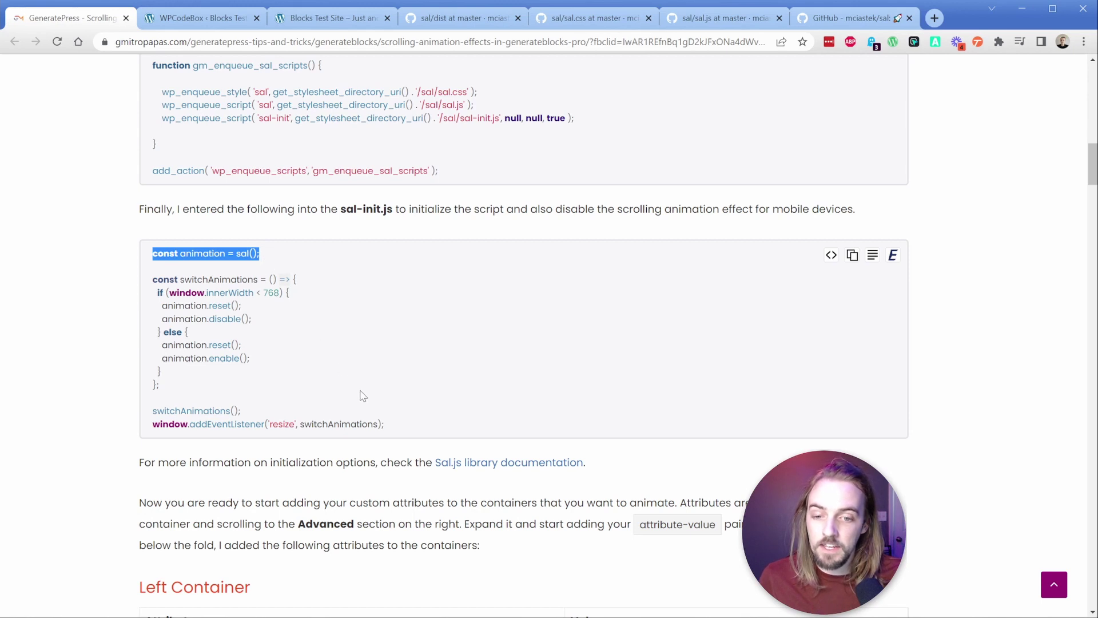
drag(390, 429, 152, 279)
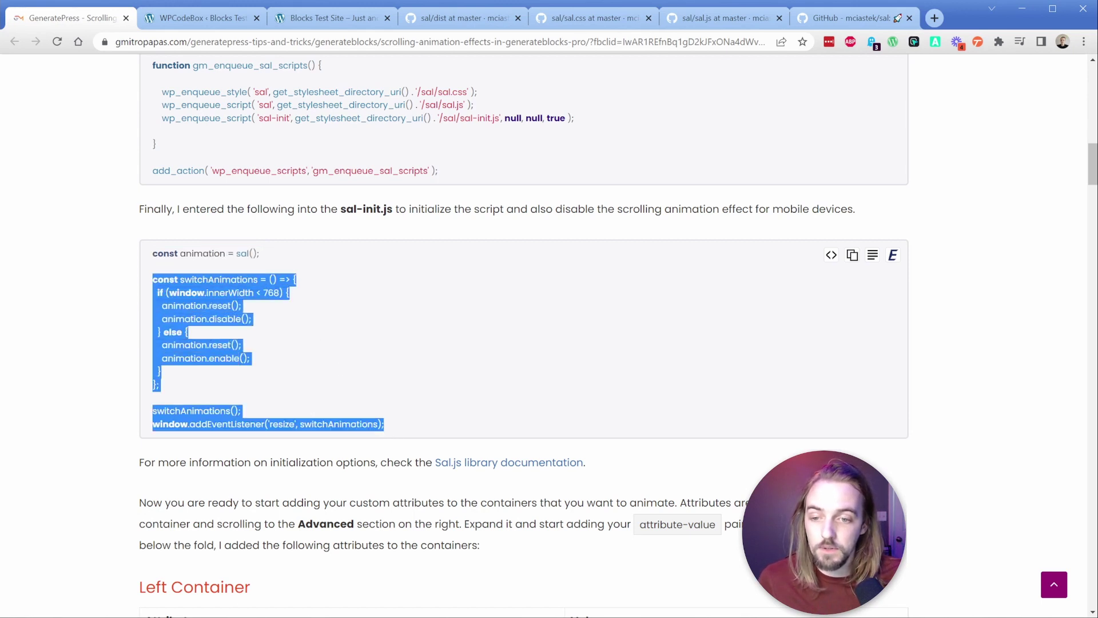
click(261, 306)
drag(263, 292, 280, 292)
click(318, 303)
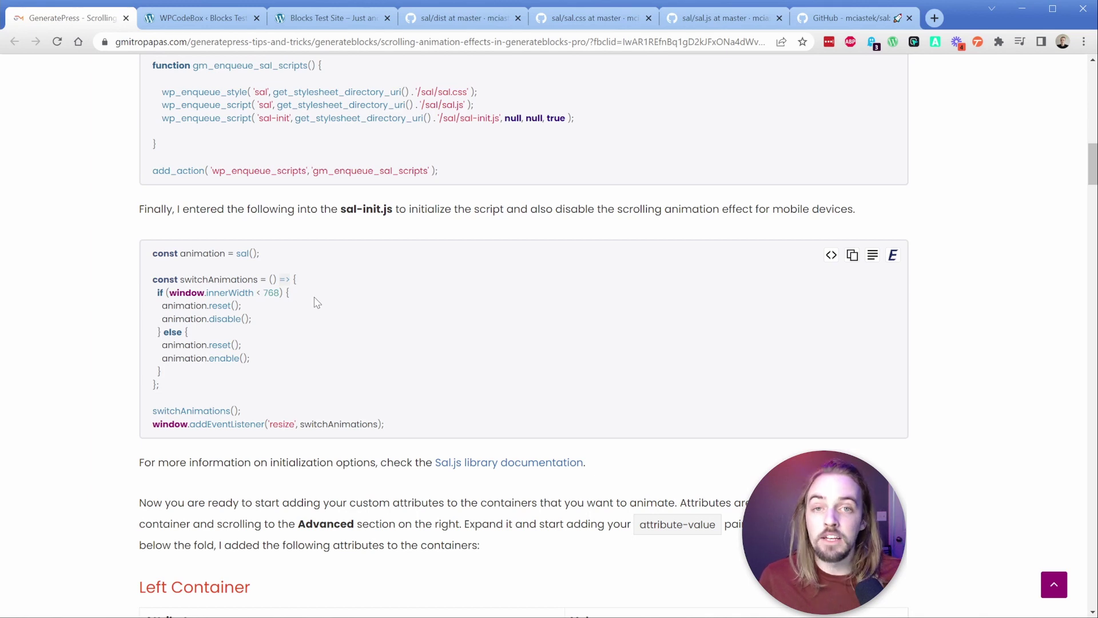
drag(395, 428, 151, 247)
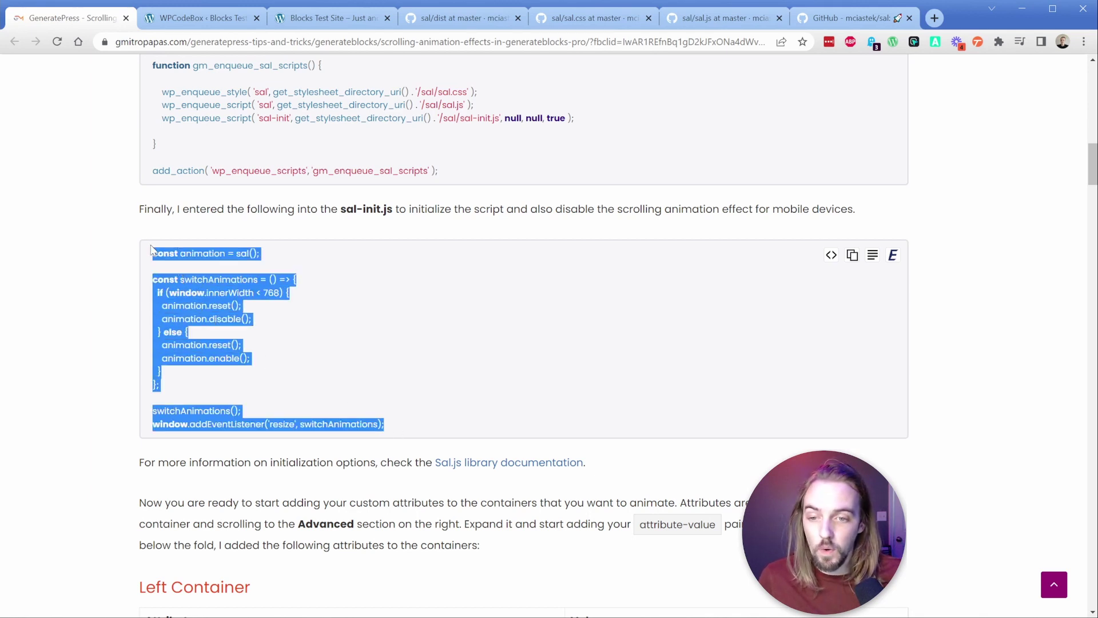
click(101, 255)
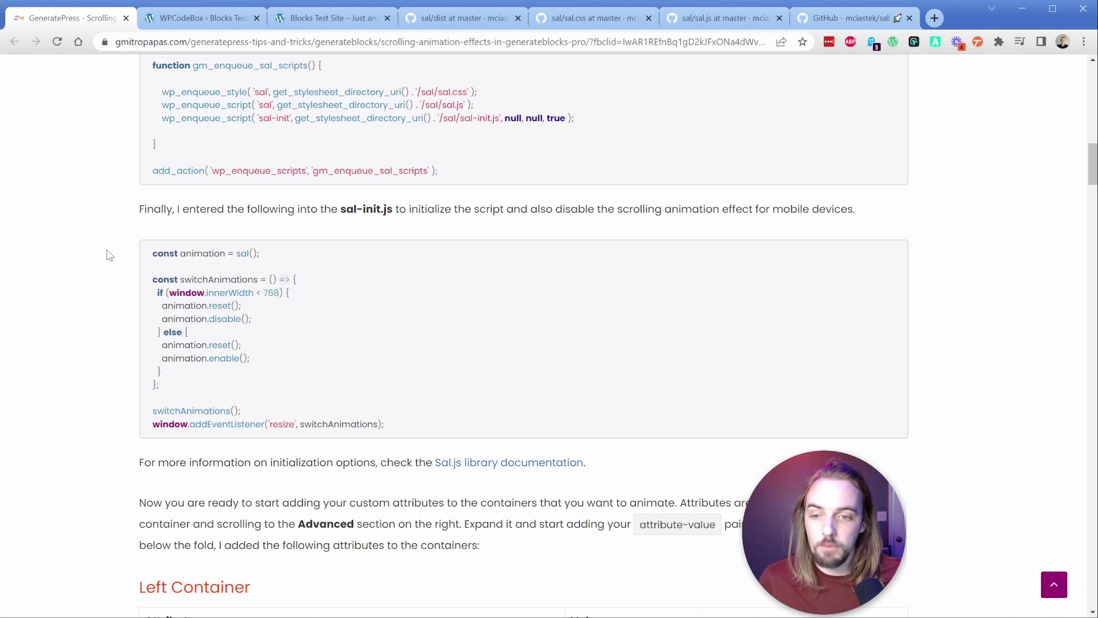
- Copy the initialization line const animation = sal(); from the sal-init.js example
triple_click(203, 254)
right_click(257, 261)
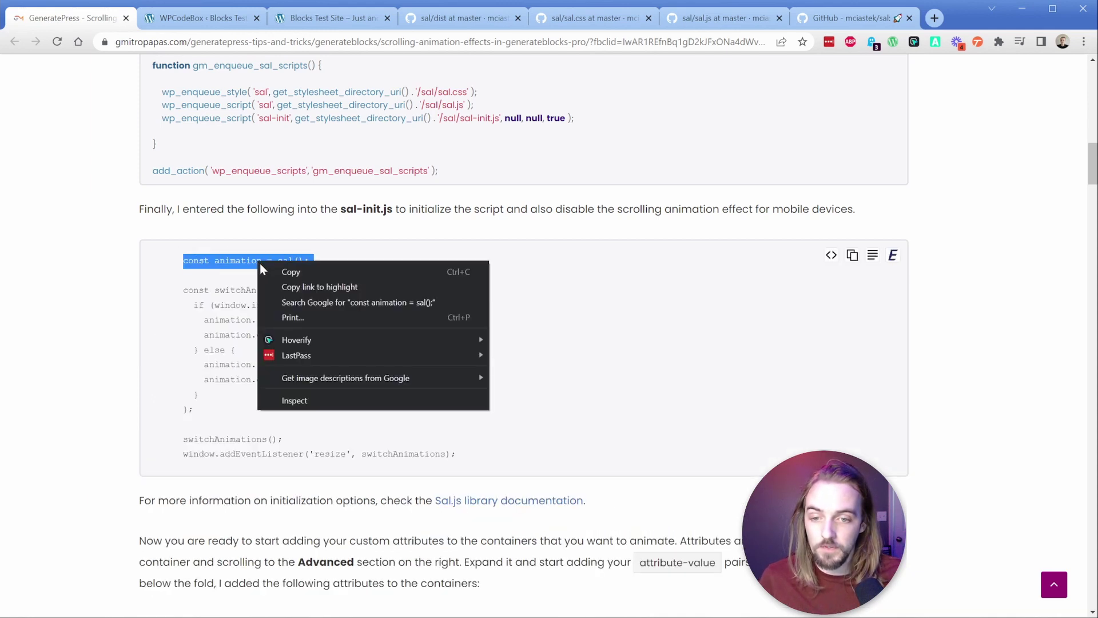
click(275, 272)
click(89, 246)
- Paste the initialization line const animation = sal(); at the end of the SAL JS snippet and save it
key(ctrl+Tab)
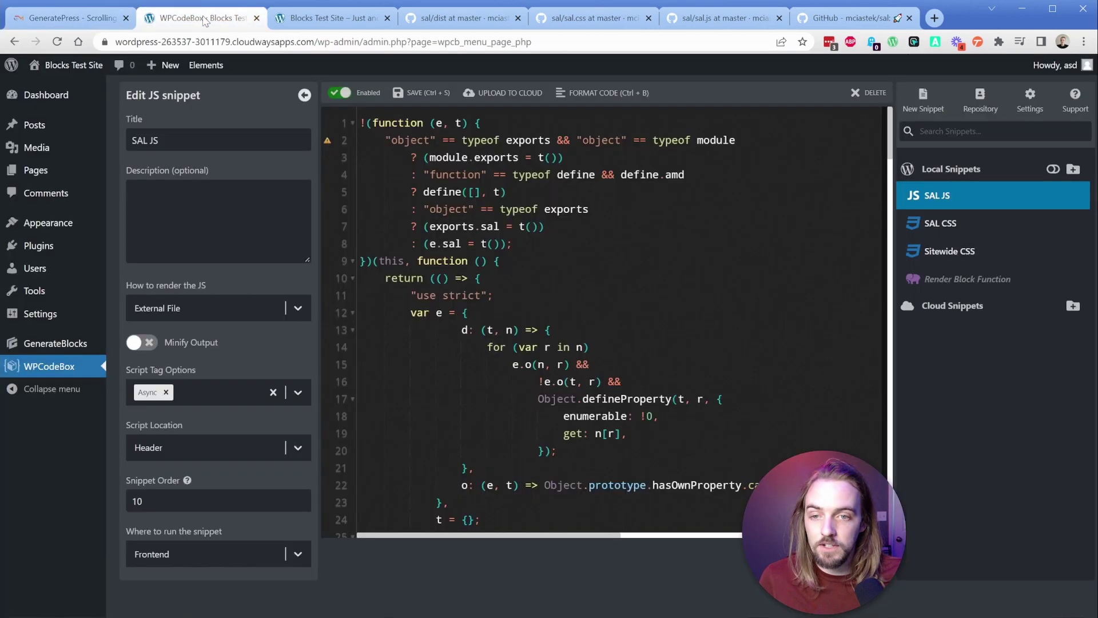
scroll(603, 320, down, 20)
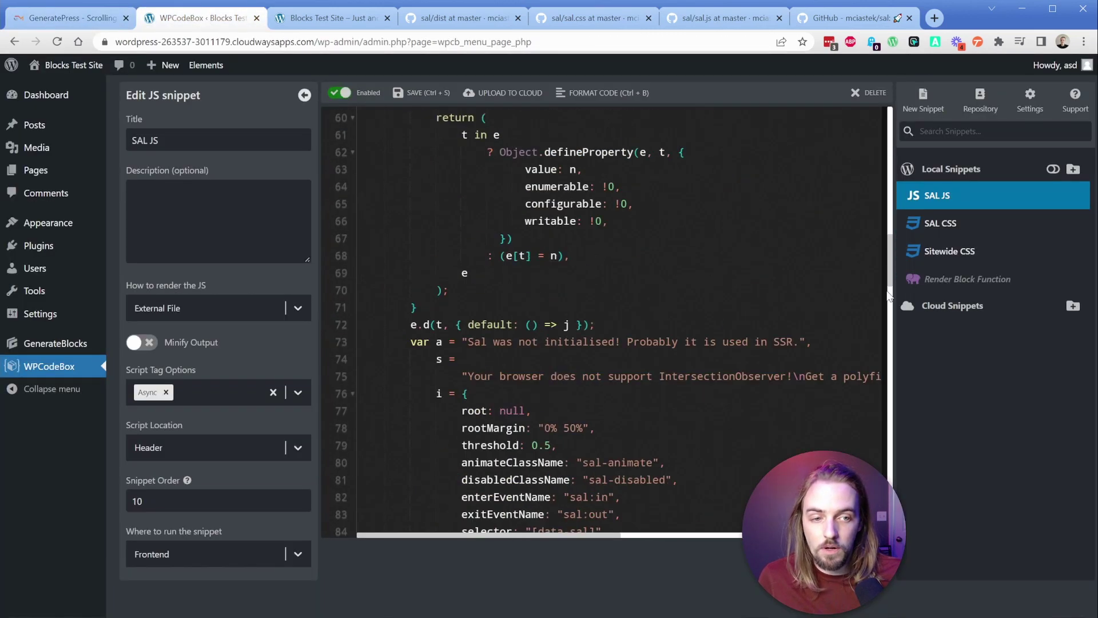
key(ctrl+v)
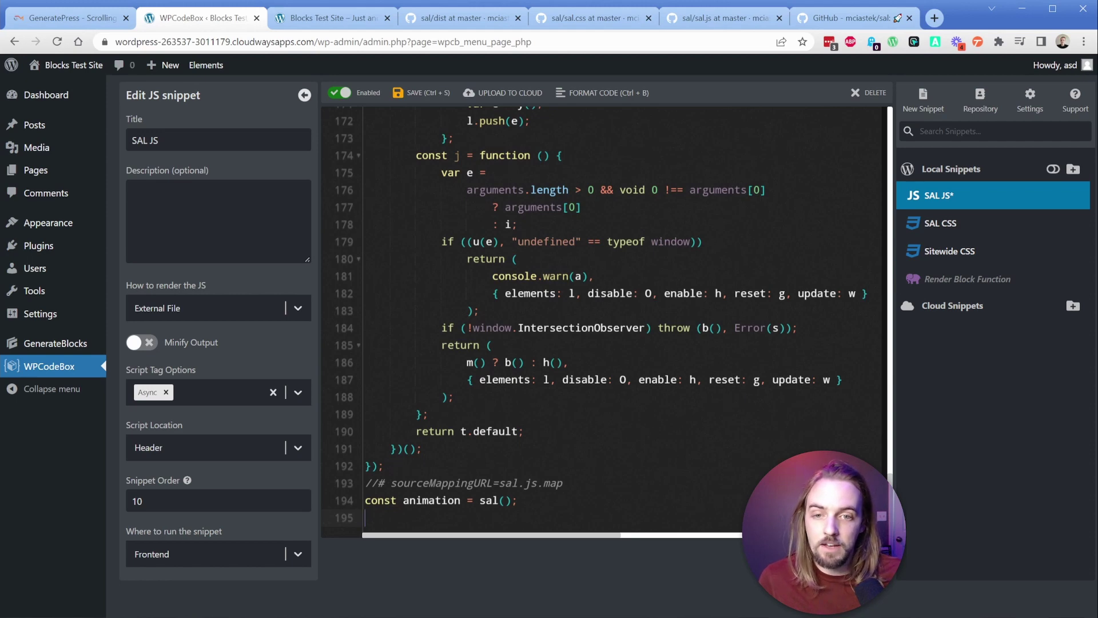
click(419, 94)
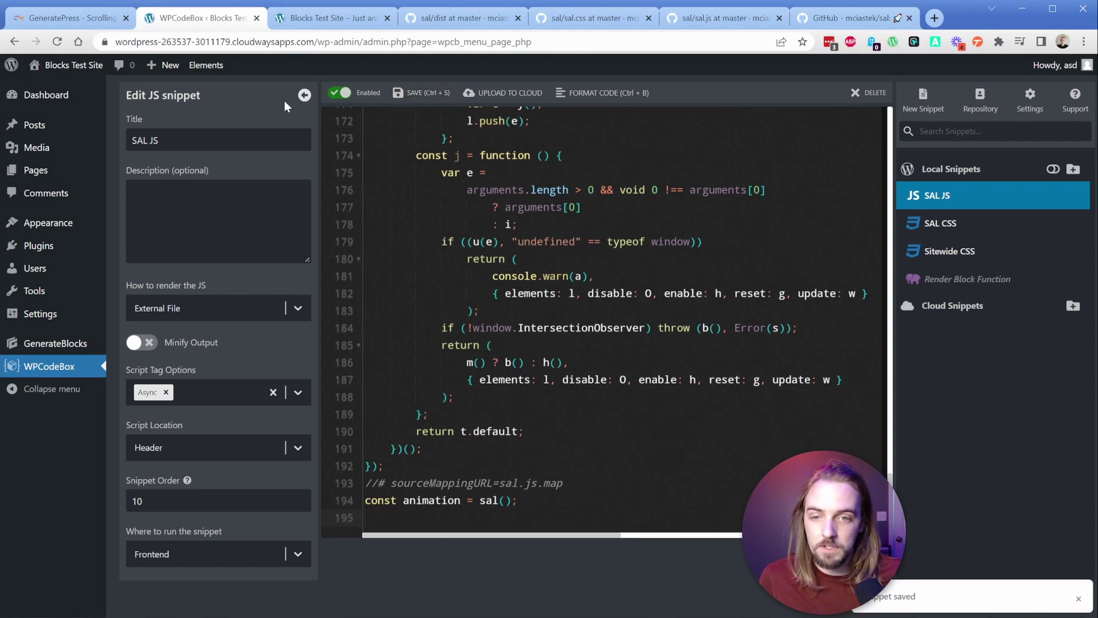
click(313, 23)
- Reload the Blocks Test Site front page to see the SAL JS snippet's effect
key(F5)
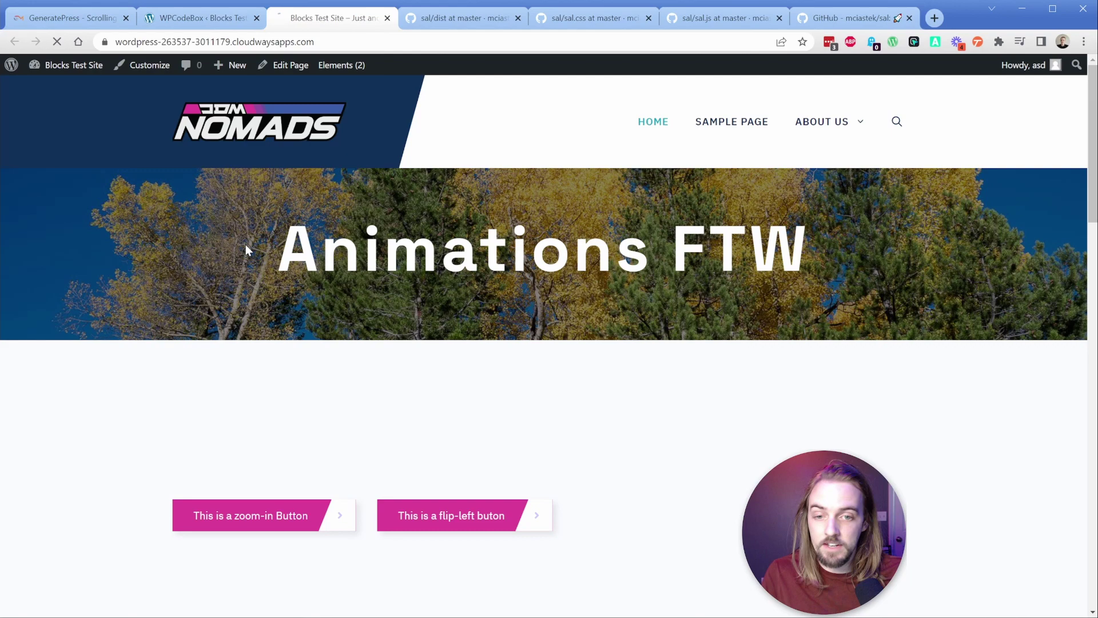
scroll(246, 245, down, 6)
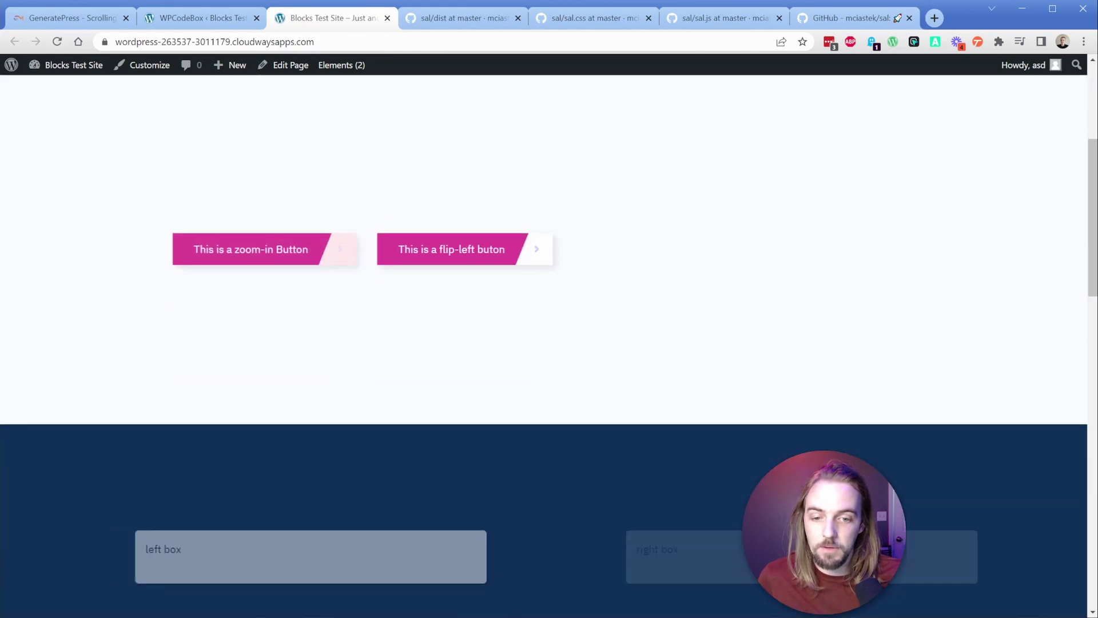
scroll(295, 112, up, 6)
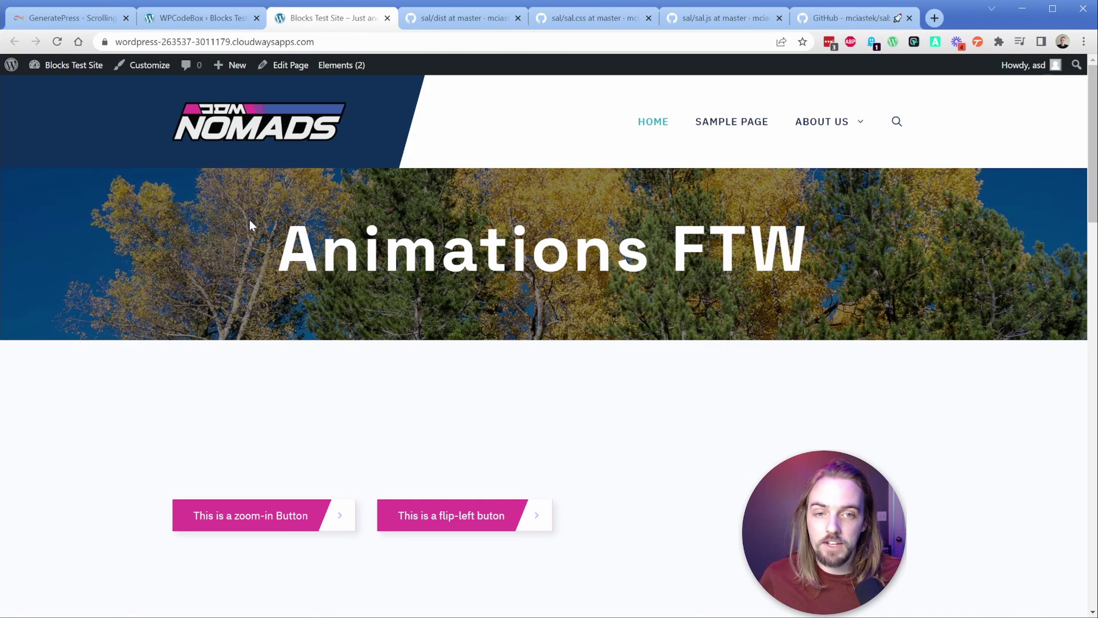
- Close the sal.css, sal.js and extra GitHub tabs, keeping the sal dist folder tab
click(648, 18)
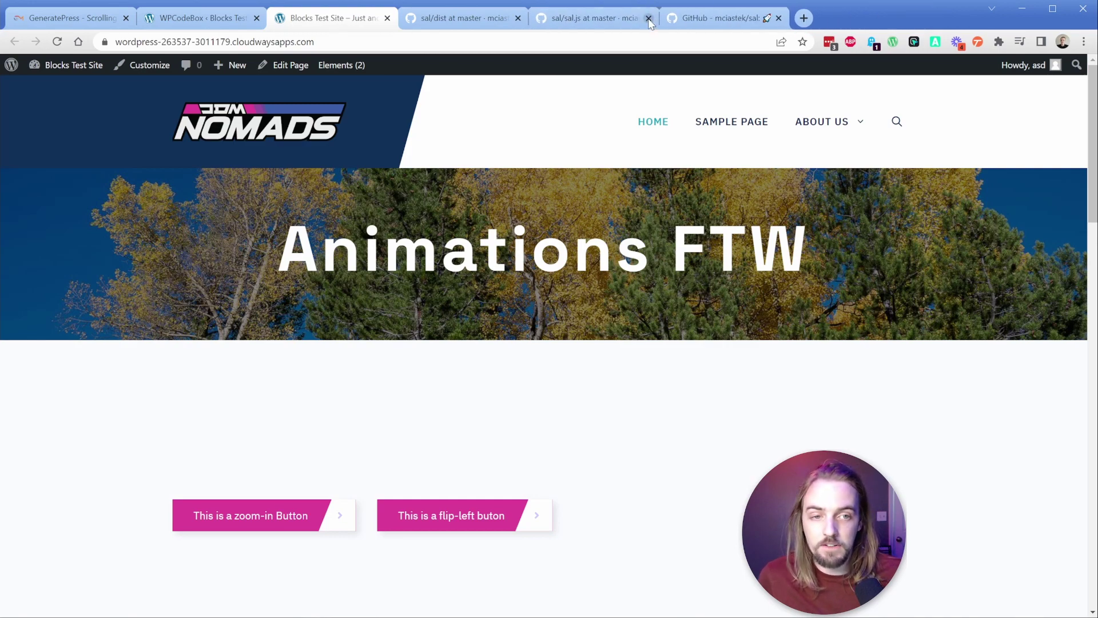
click(649, 17)
click(649, 18)
click(537, 20)
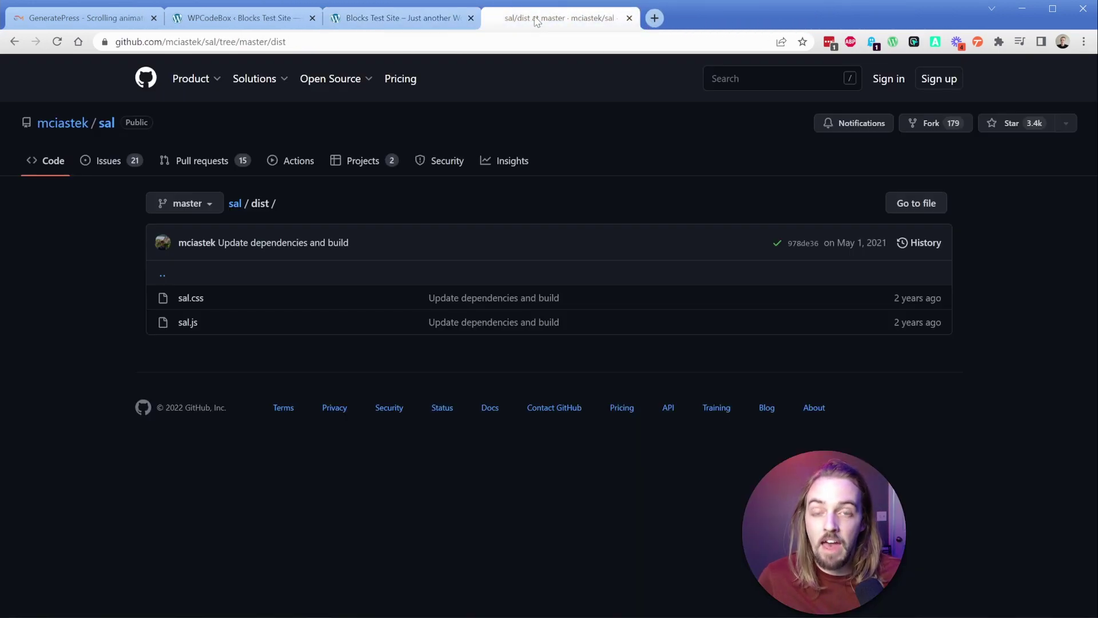
- Read the sal README's Animations section on data-sal-duration, delay and easing attributes
click(235, 206)
scroll(117, 277, down, 10)
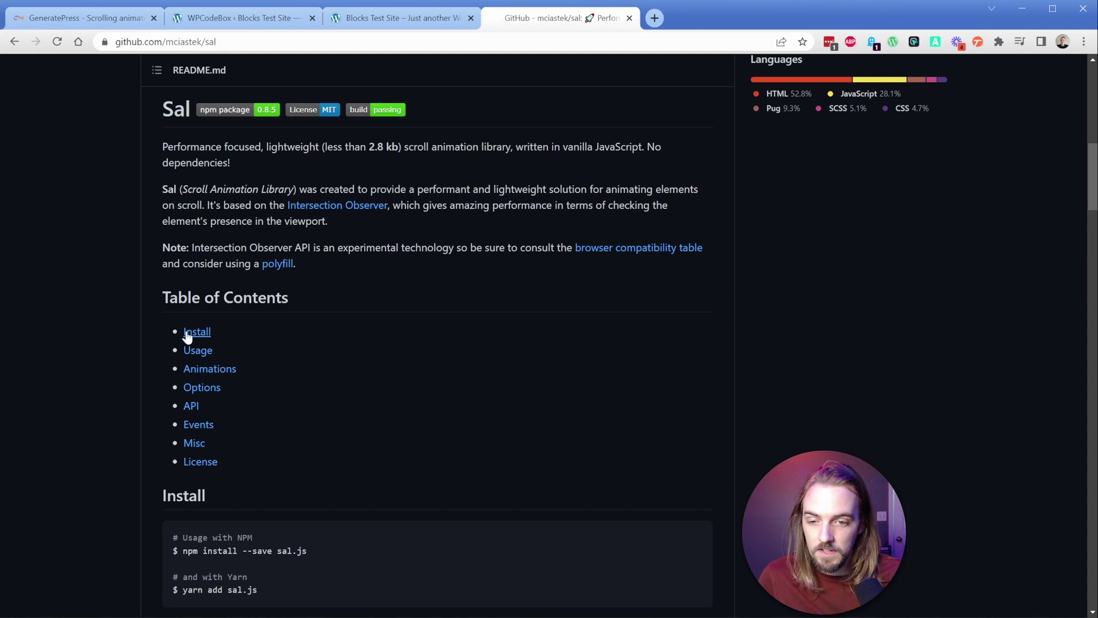
click(207, 369)
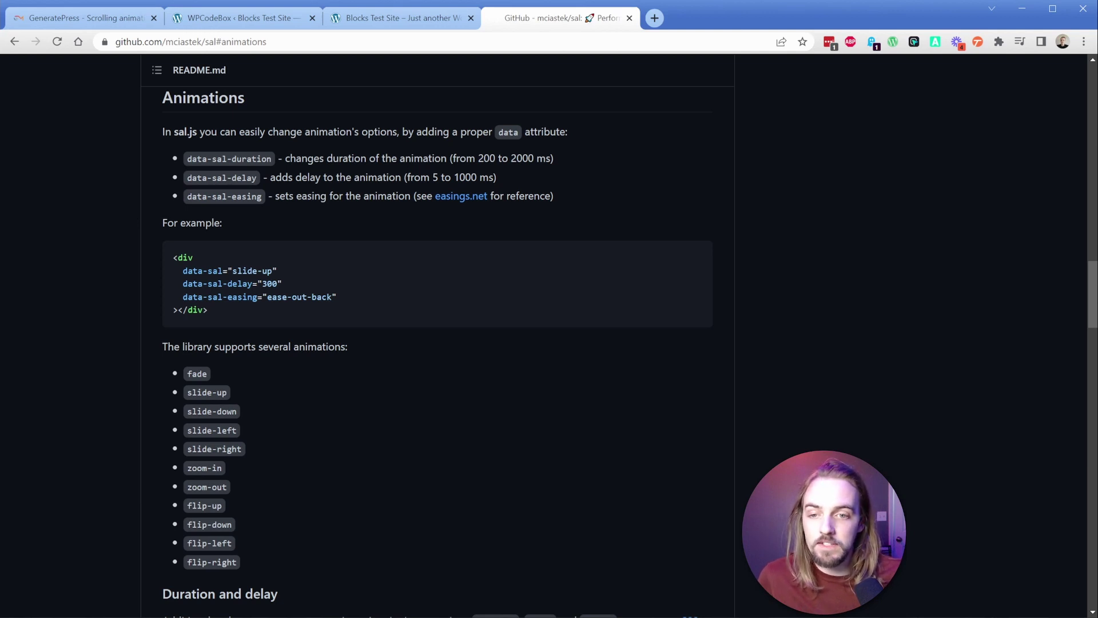
drag(231, 158, 272, 159)
click(239, 174)
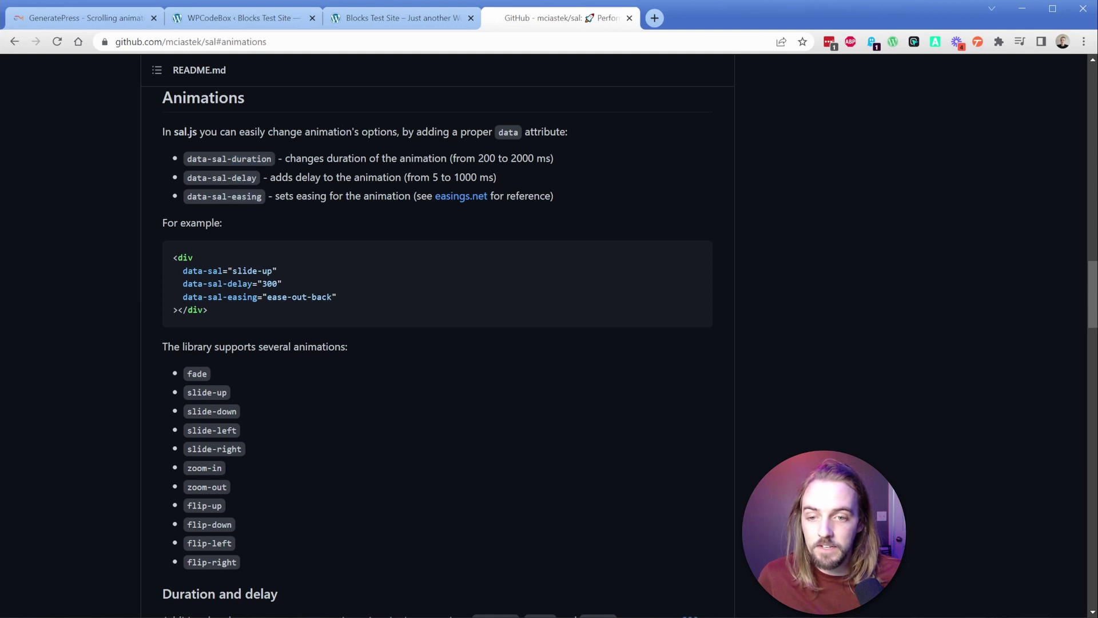
scroll(286, 331, down, 1)
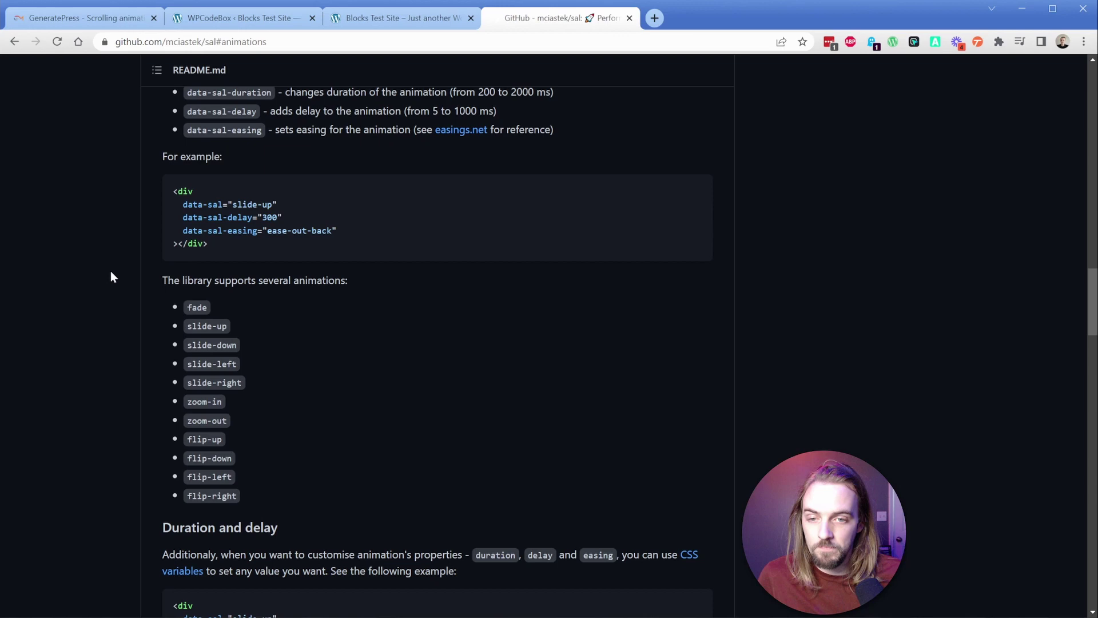
- Open the Home page in the block editor with List View showing its Container blocks
click(395, 18)
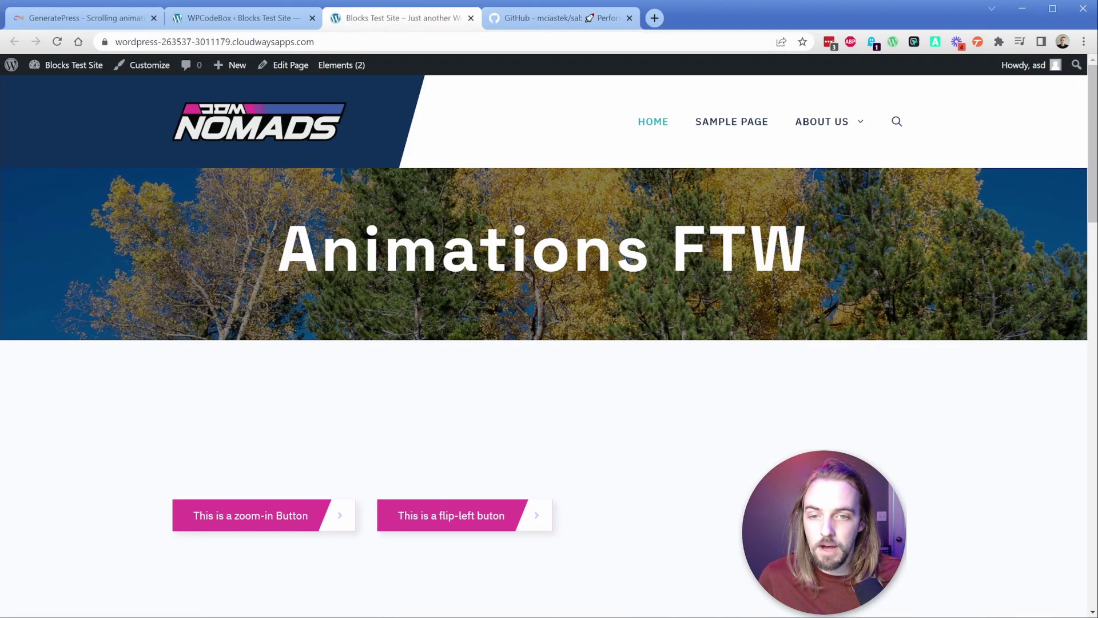
click(286, 67)
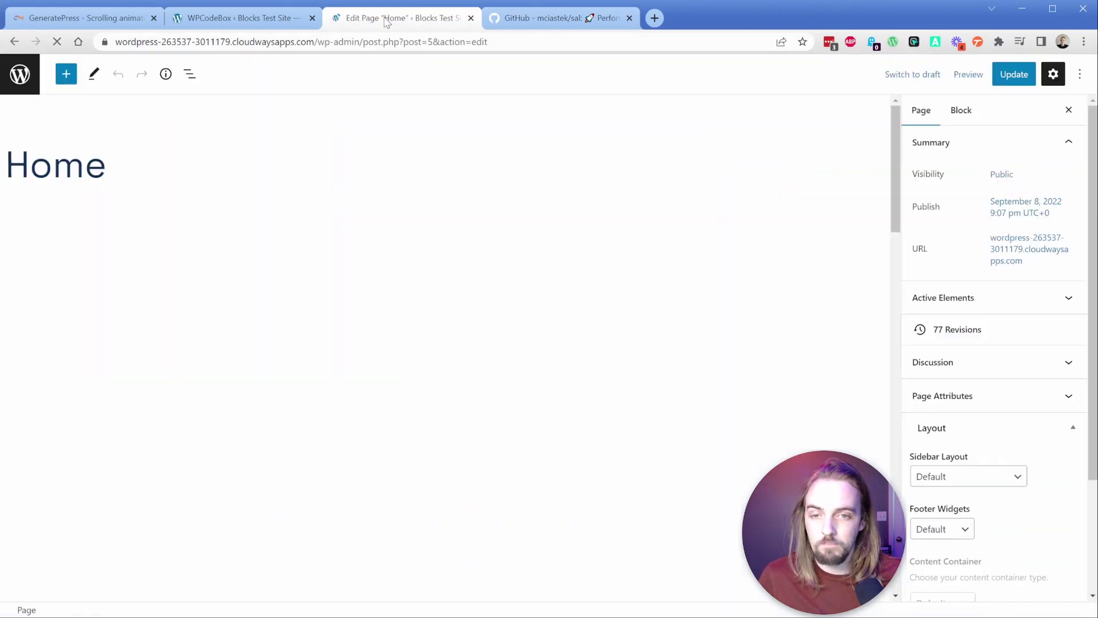
click(190, 73)
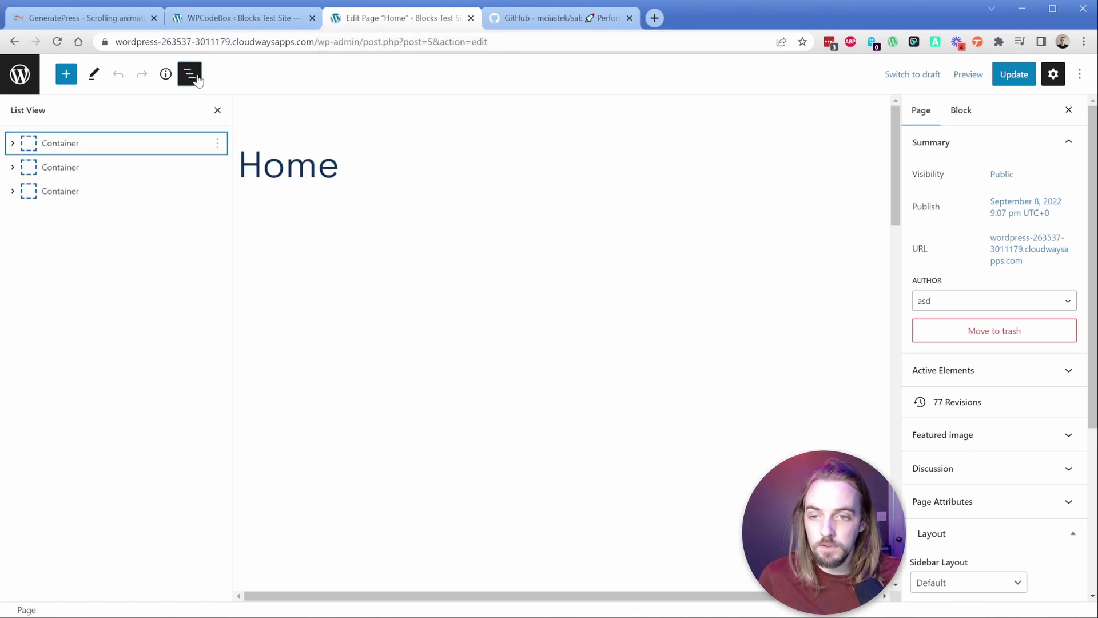
click(106, 146)
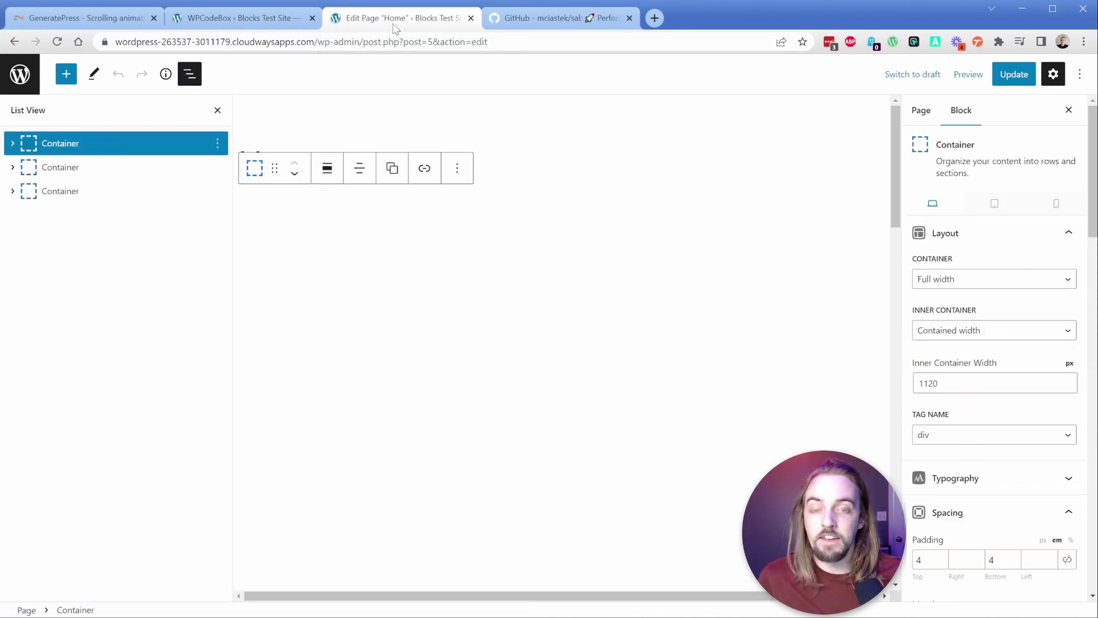
click(542, 139)
drag(894, 200, 897, 160)
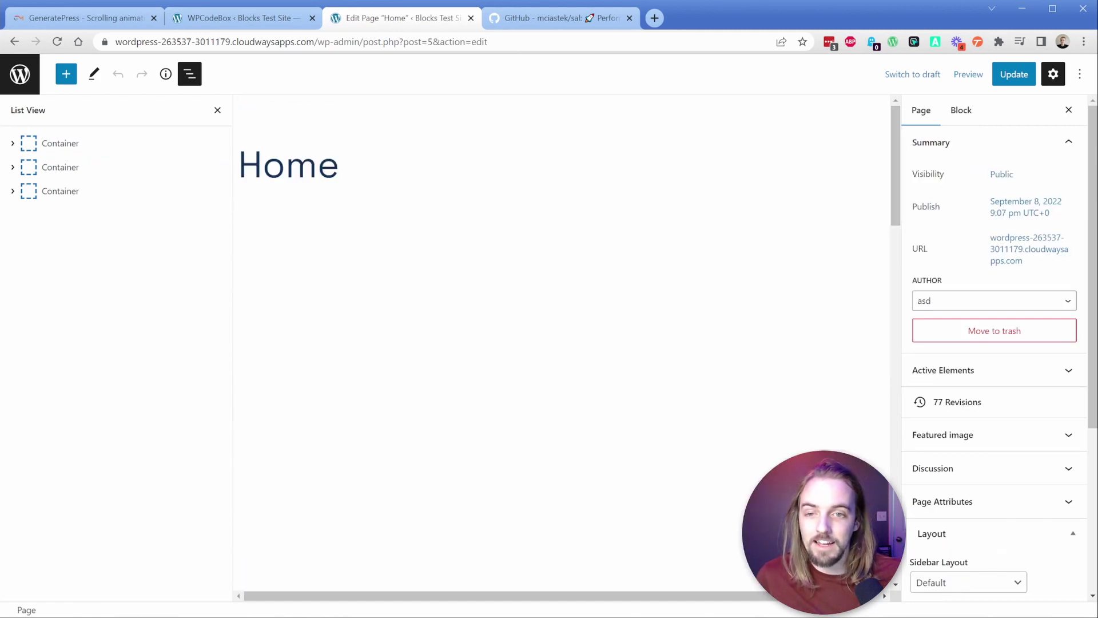
- Set the SAL CSS snippet to run on the Frontend only and save it
click(214, 18)
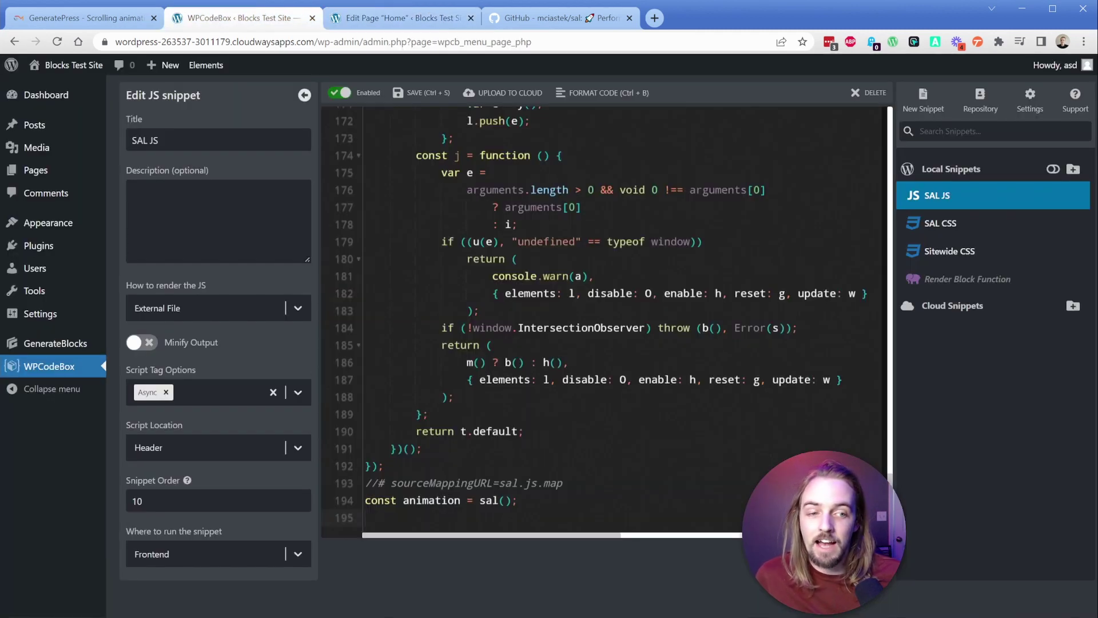
click(943, 223)
click(213, 534)
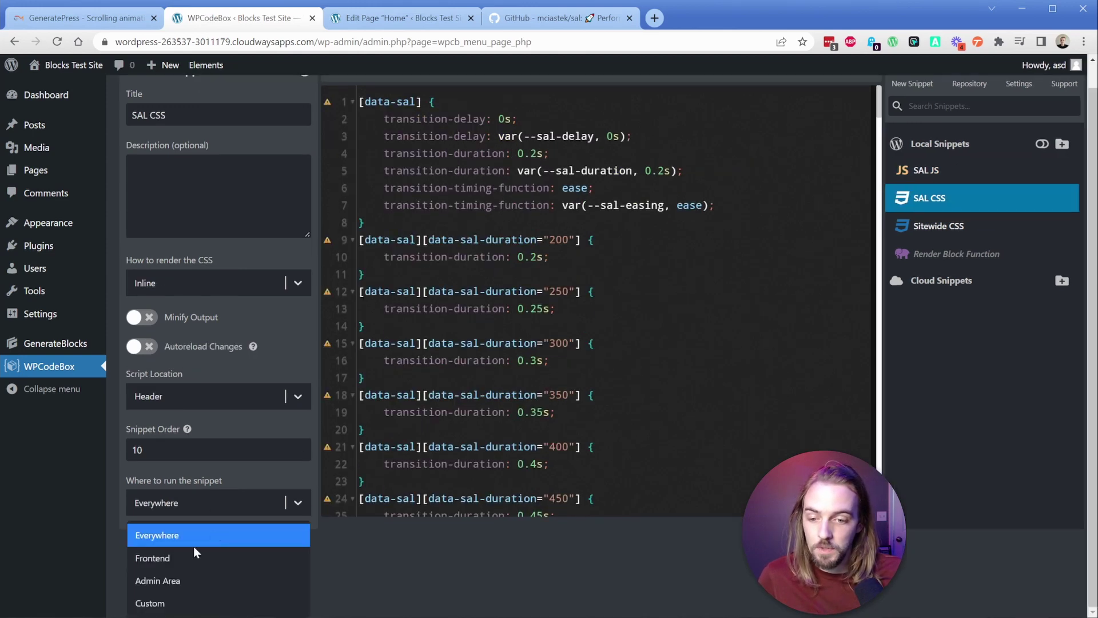
click(167, 558)
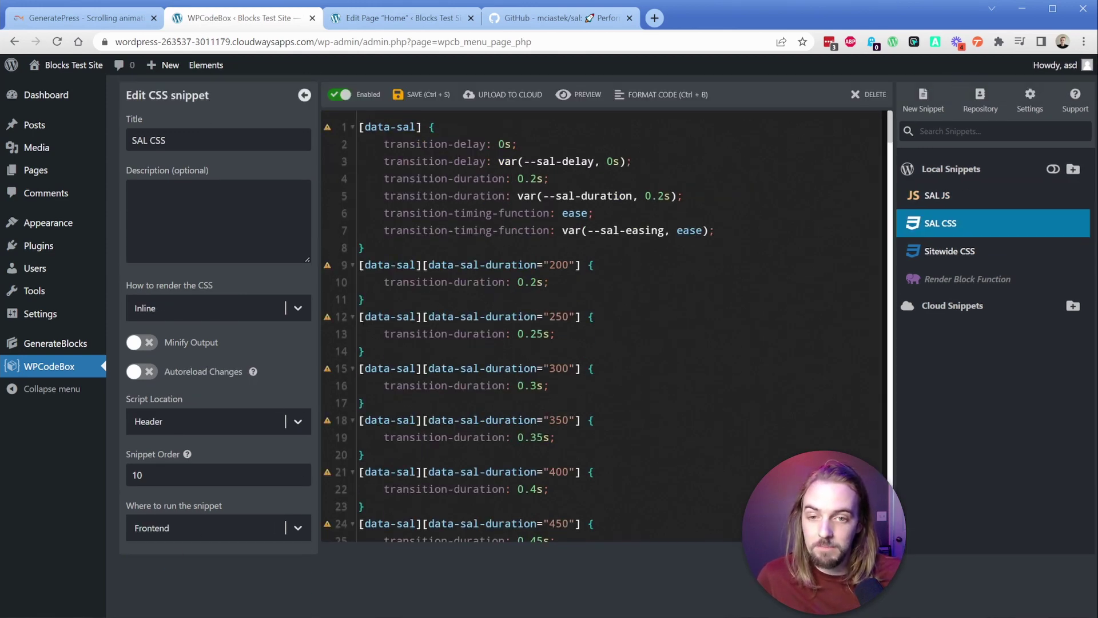
click(397, 94)
click(391, 22)
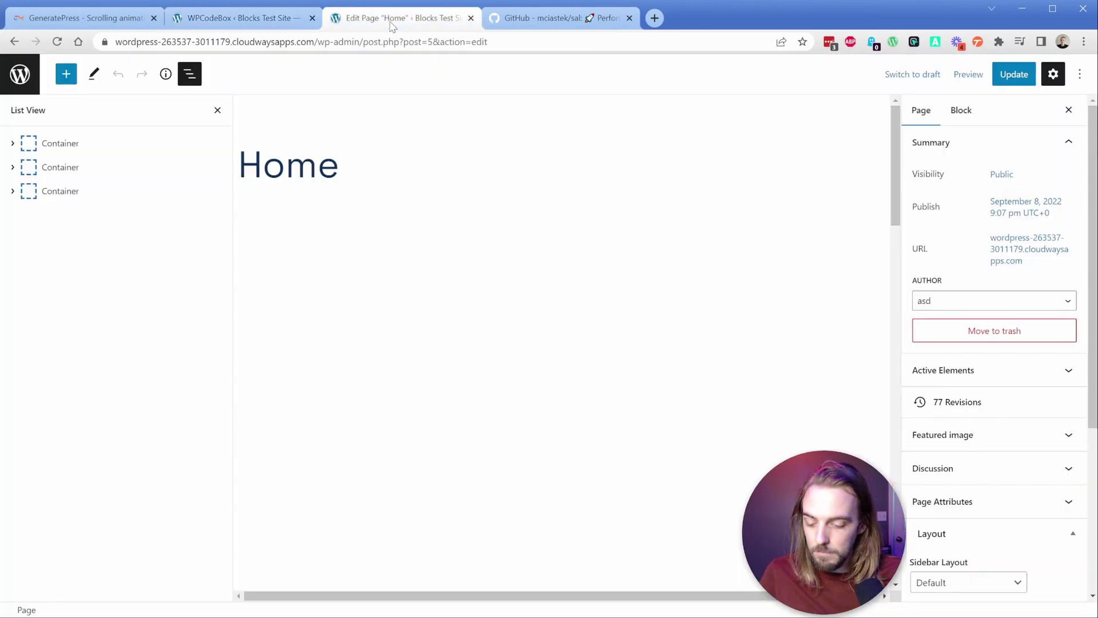
- Reload the editor, select the first hero Container and expand its Advanced settings
key(F5)
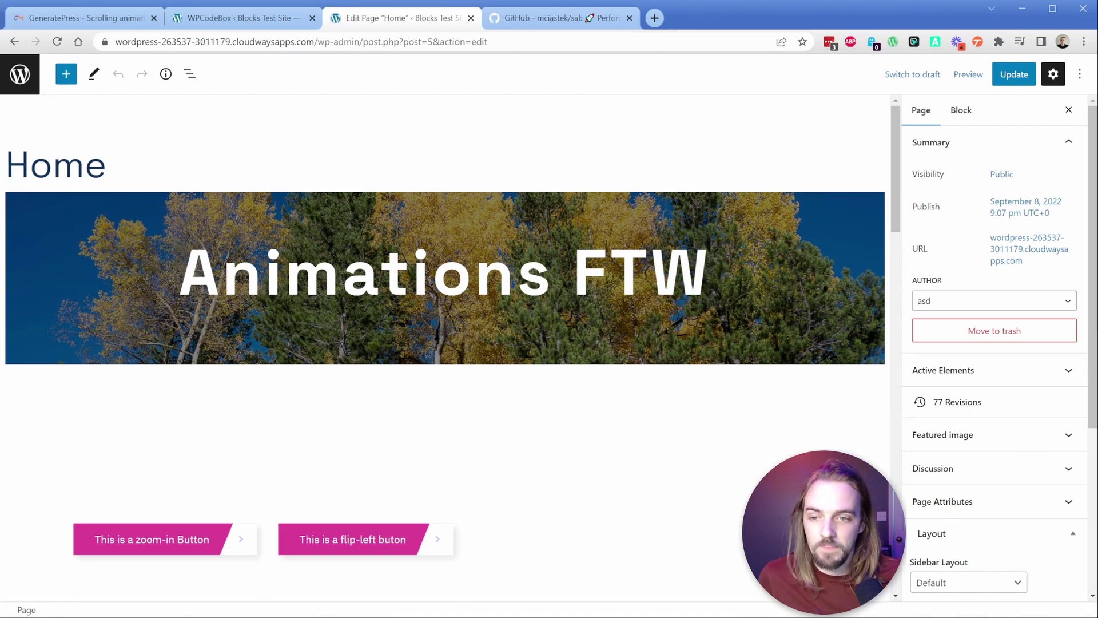
click(190, 74)
click(84, 143)
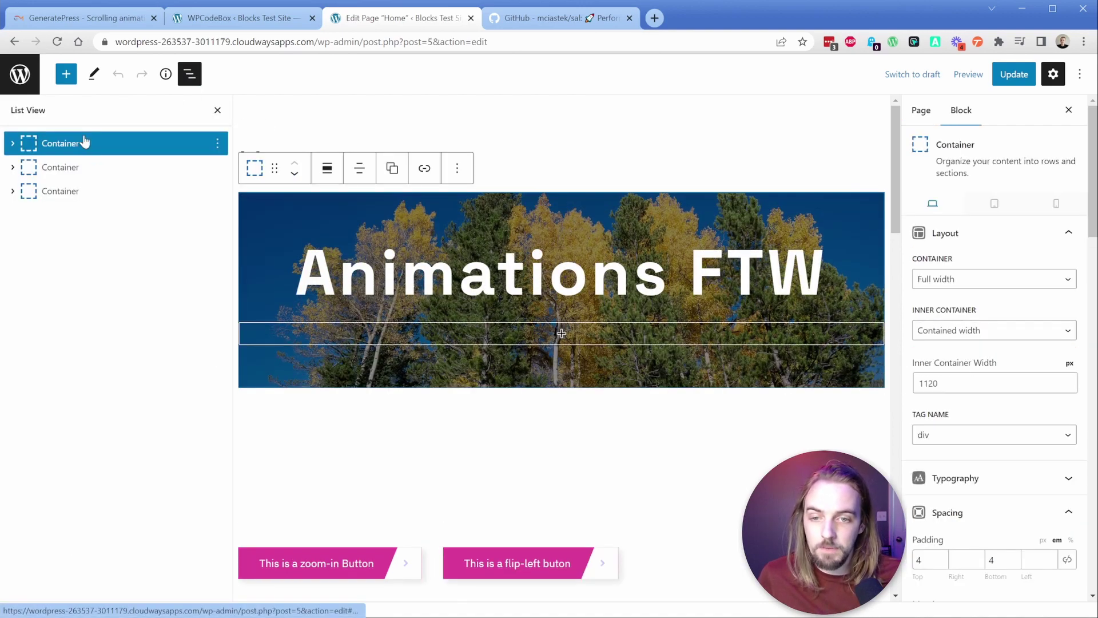
scroll(1076, 429, down, 15)
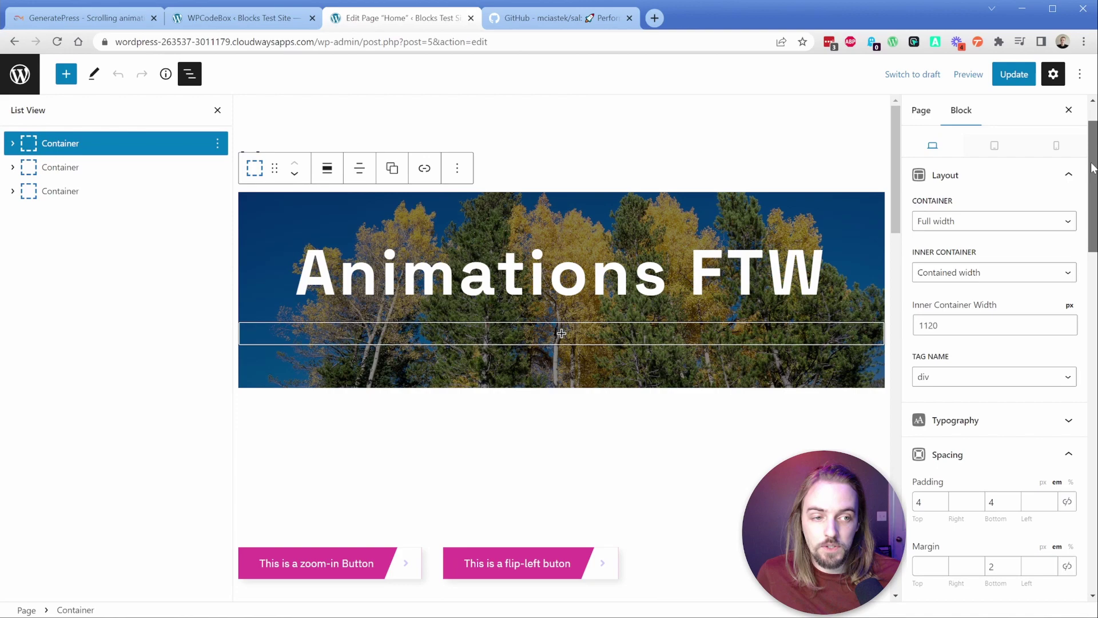
scroll(1075, 429, down, 6)
click(976, 585)
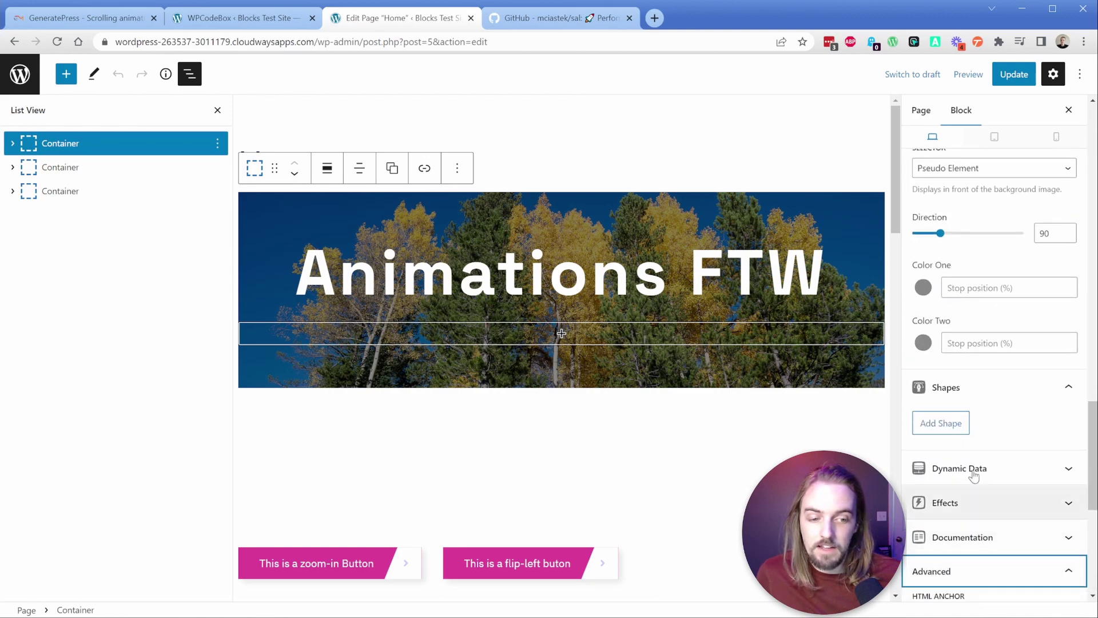
scroll(978, 515, down, 5)
scroll(980, 416, down, 1)
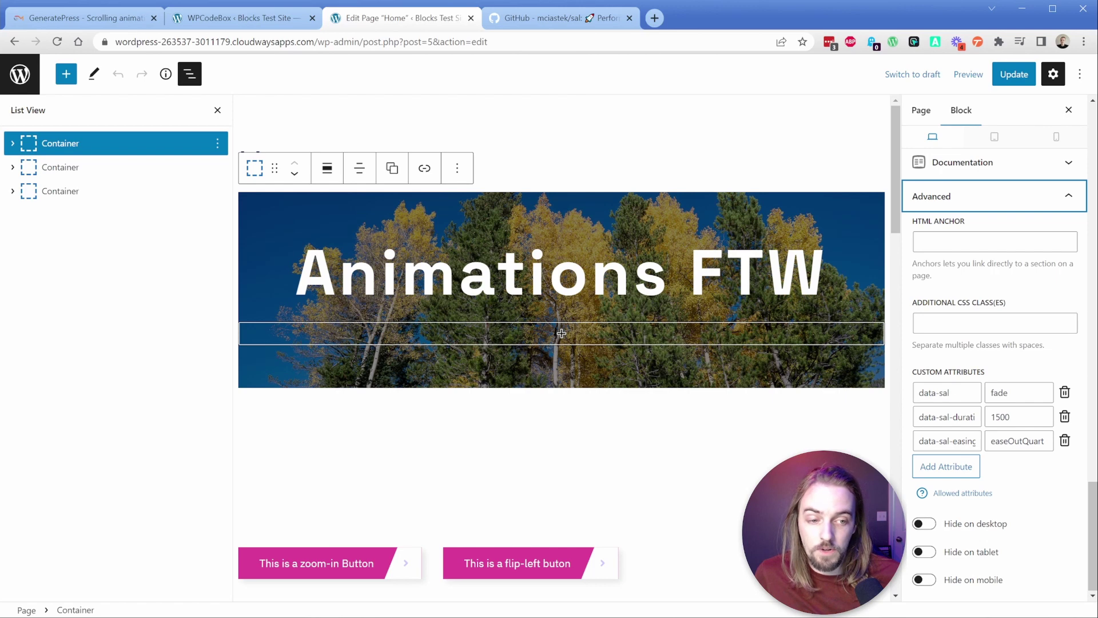
- Inspect the hero Container's custom attributes: data-sal fade, duration 1500, easing easeOutQuart
click(946, 467)
click(946, 490)
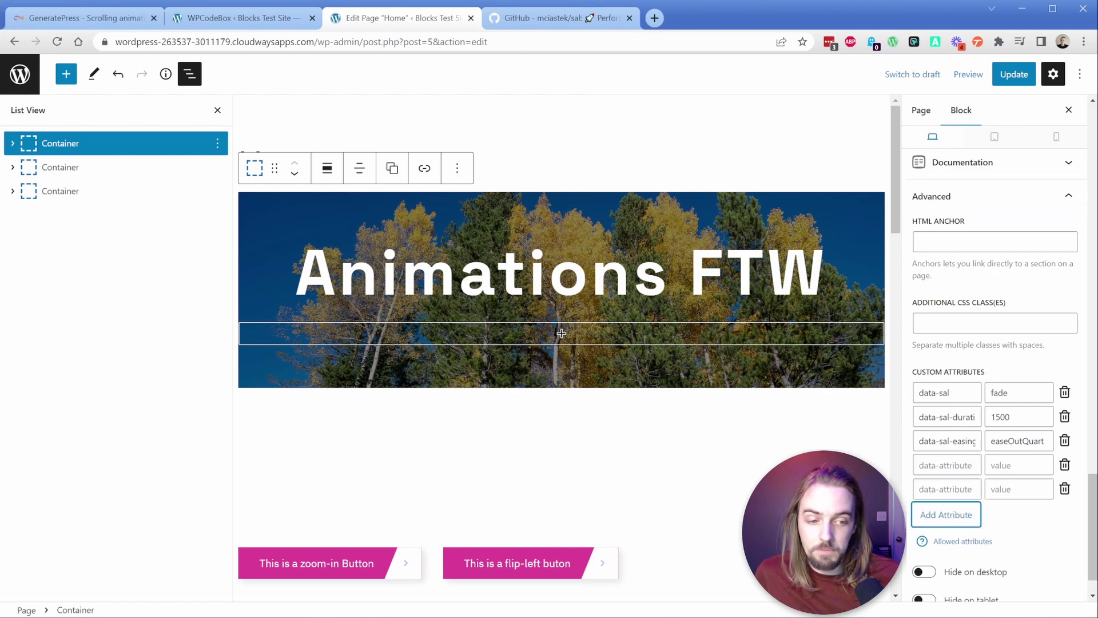
click(1065, 491)
click(1065, 465)
click(949, 392)
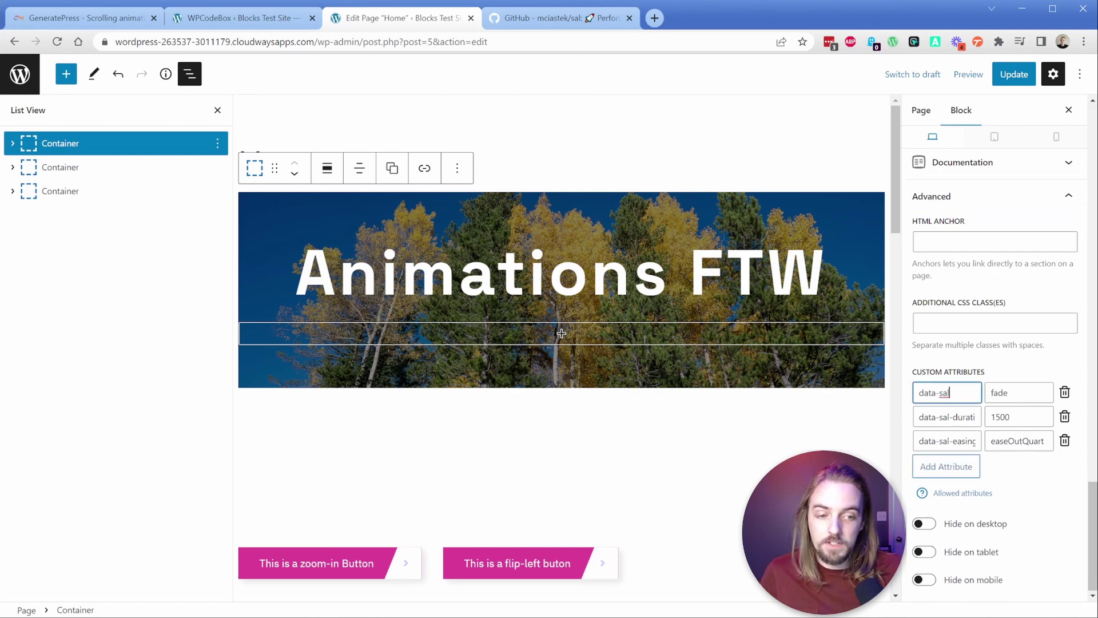
key(shift+Left)
key(shift+Left)
key(shift+Left)
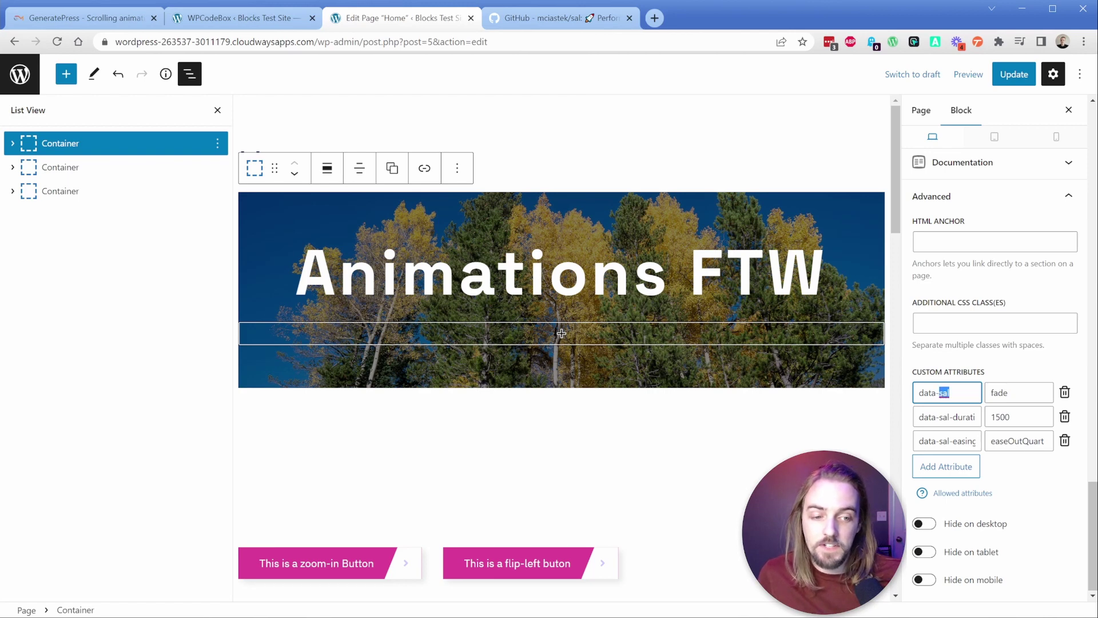
key(Tab)
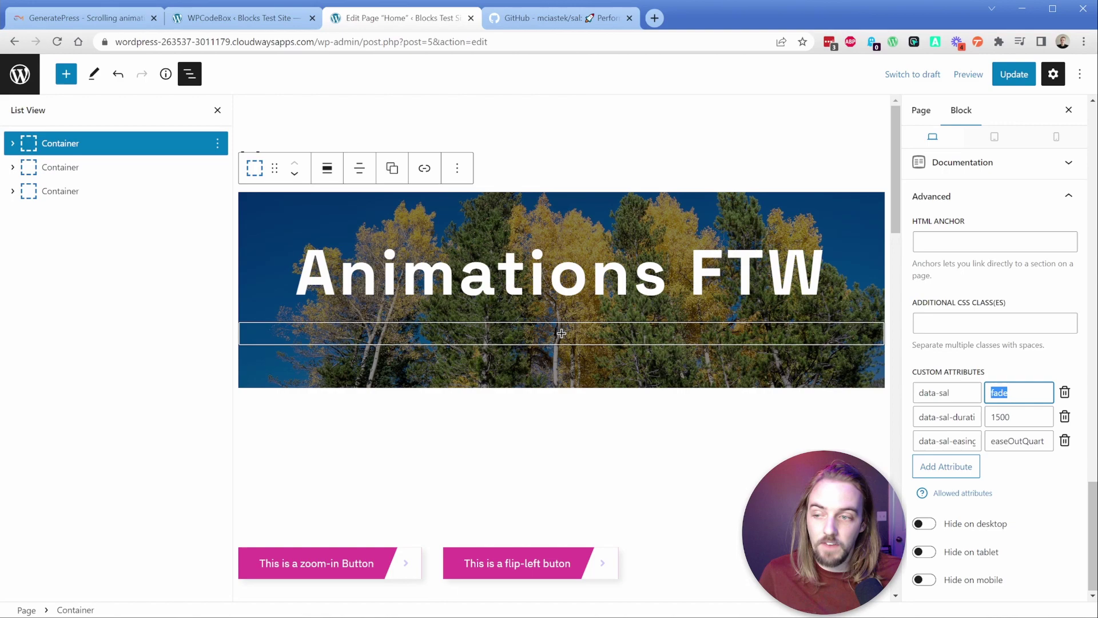
click(564, 18)
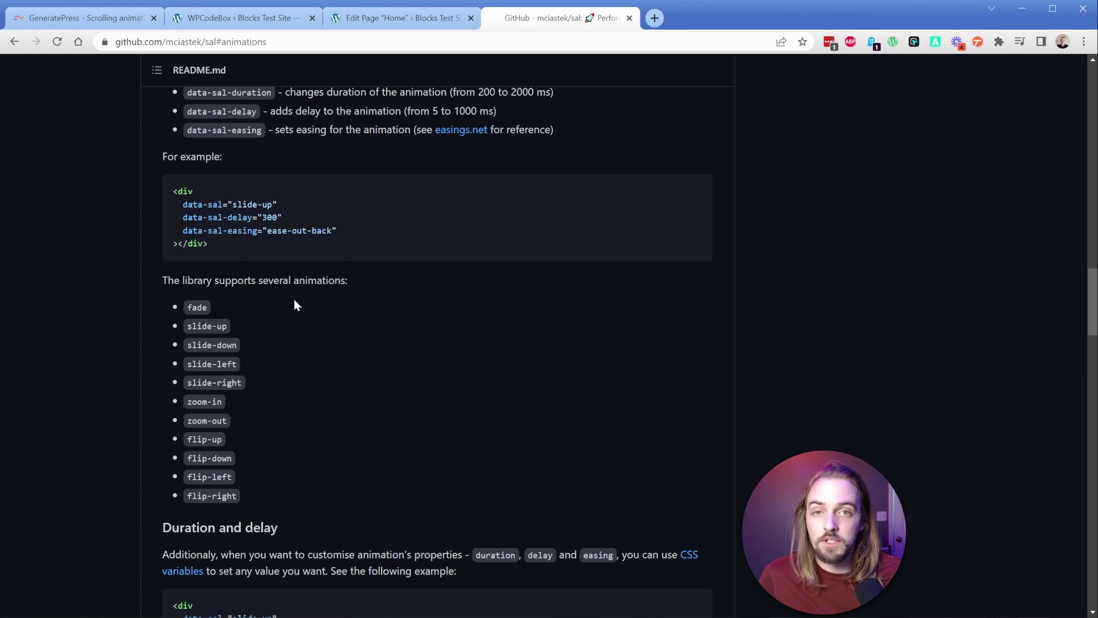
- Compare the README's animation names like fade and slide-left with the Container's data-sal-duration 1500
drag(187, 307, 209, 307)
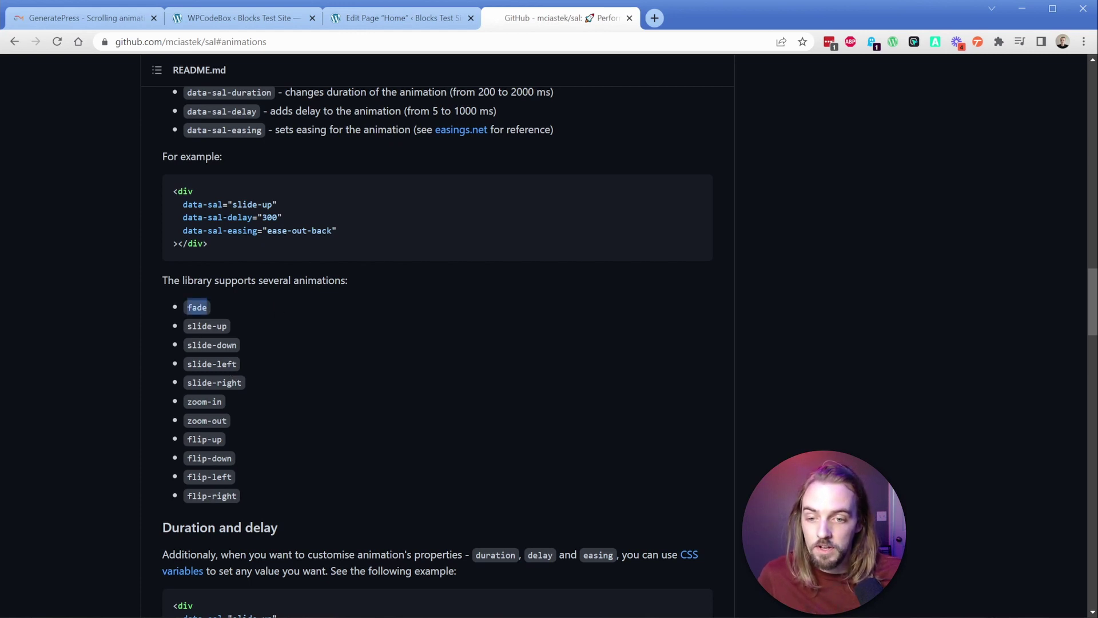
drag(192, 345, 232, 383)
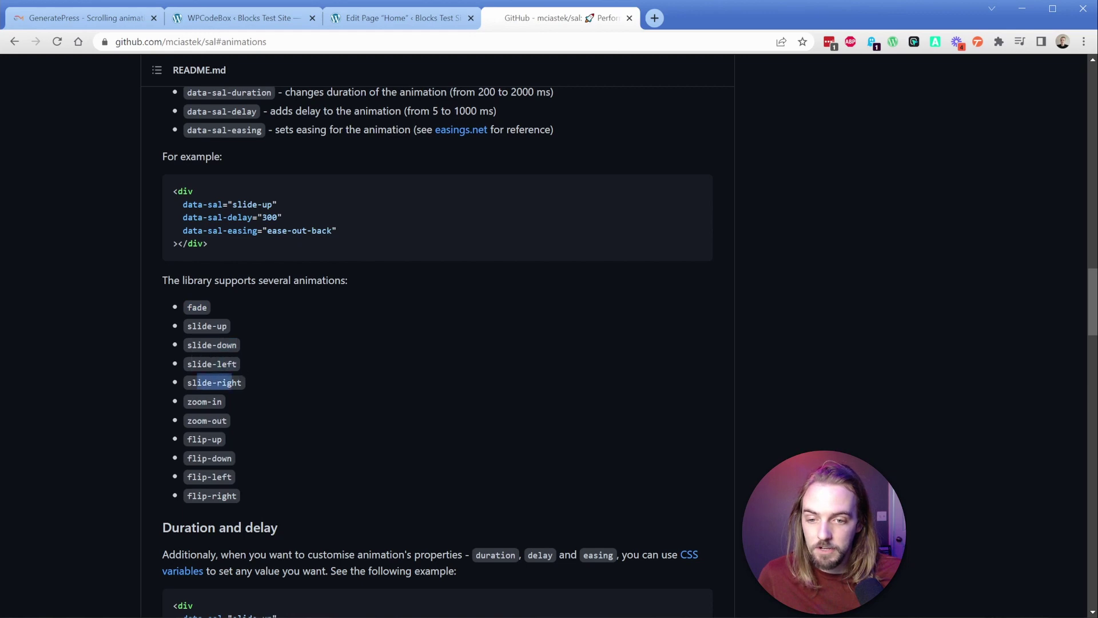
click(269, 378)
click(400, 18)
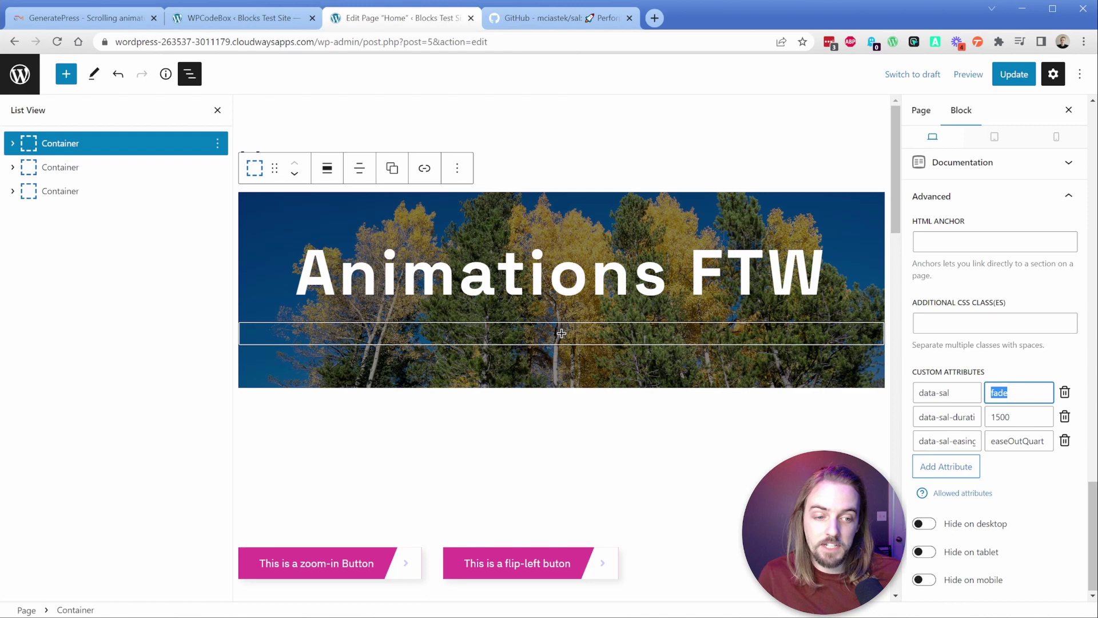
drag(978, 417, 933, 417)
key(Tab)
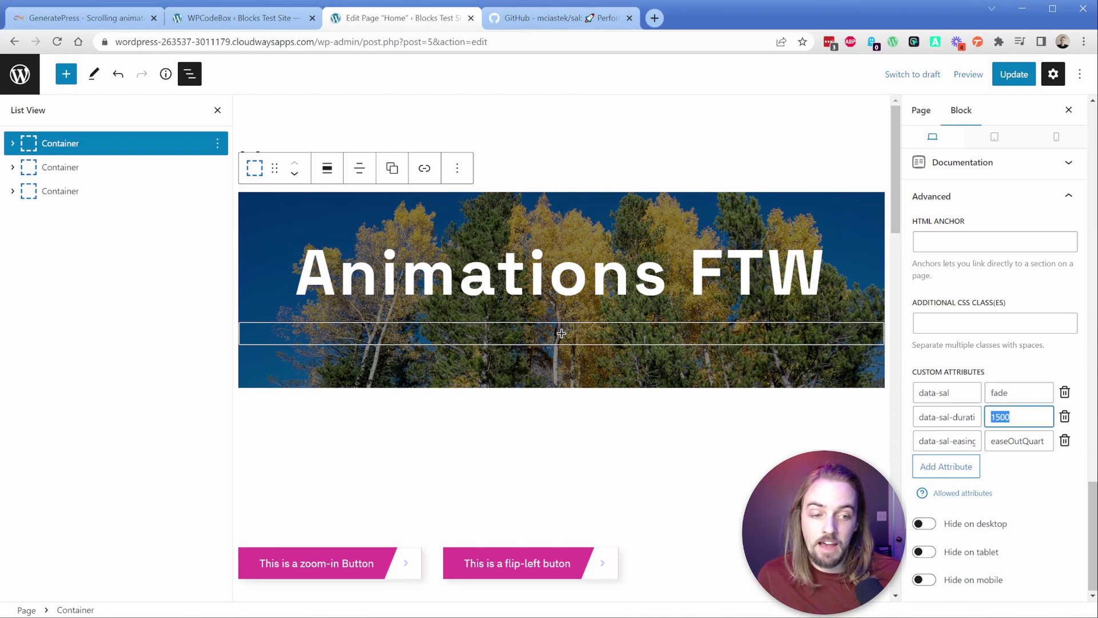
key(Right)
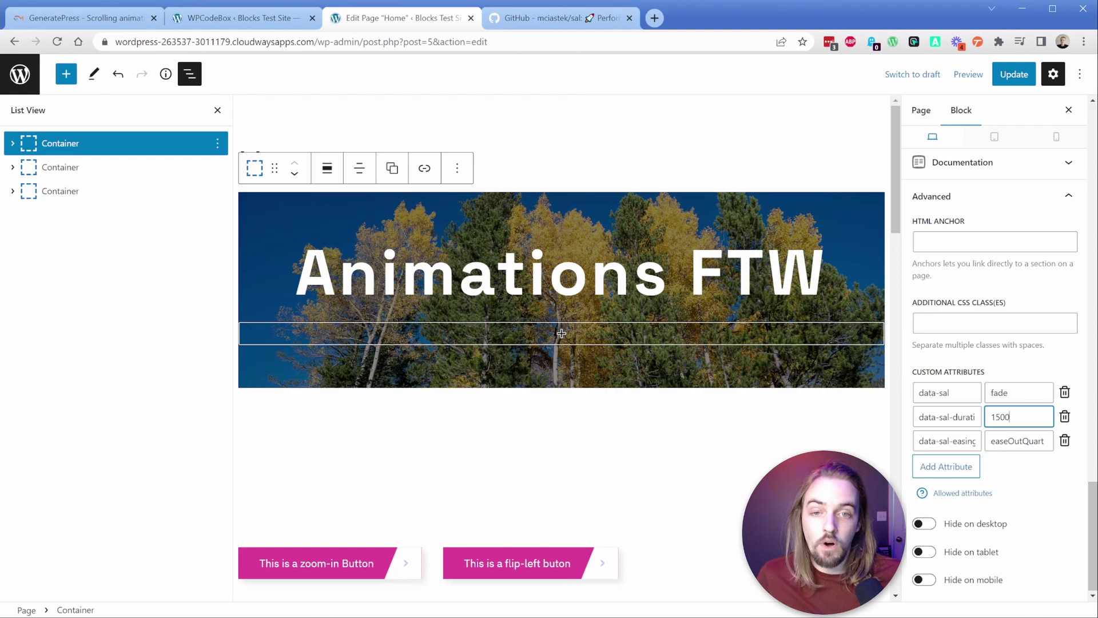
- Check the README's 2000 ms maximum duration against data-sal-easing, then open easings.net in a new tab
click(574, 18)
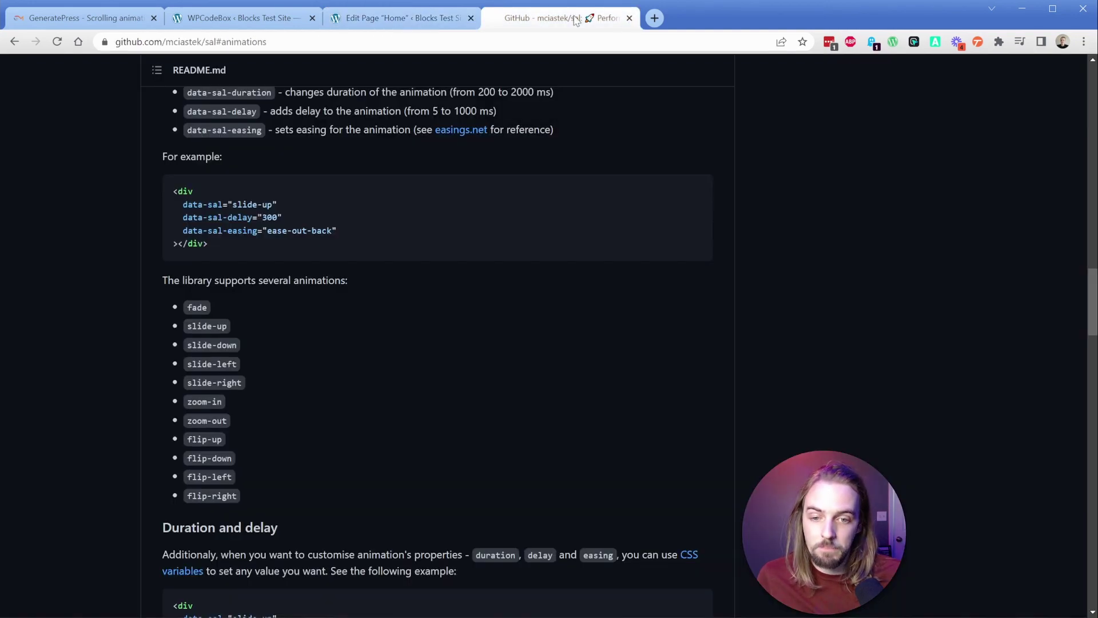
scroll(430, 240, up, 1)
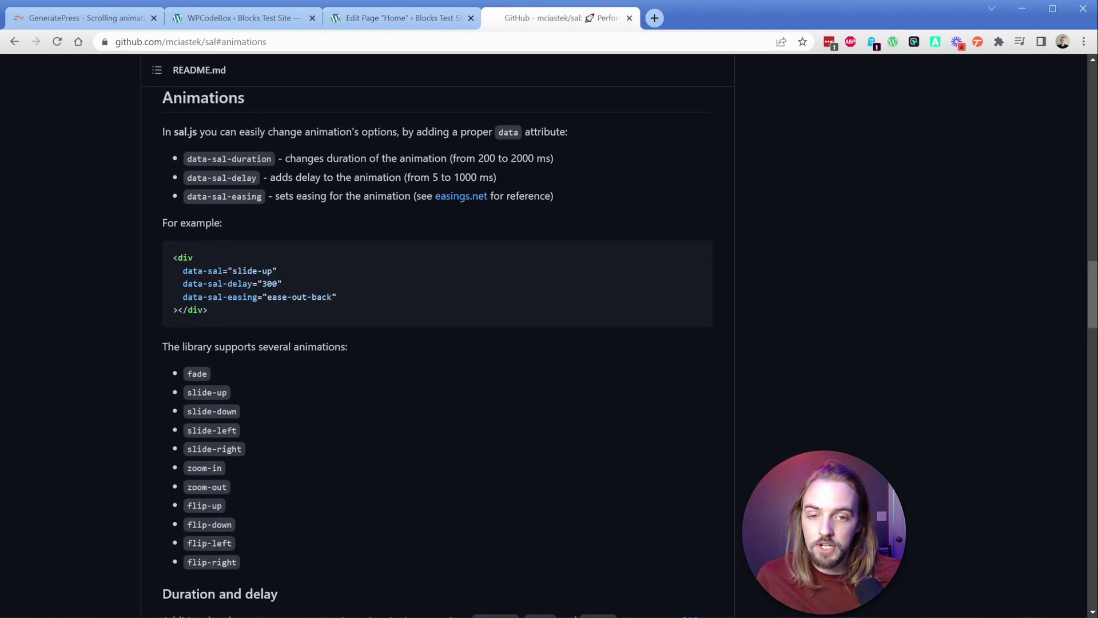
drag(511, 159, 534, 159)
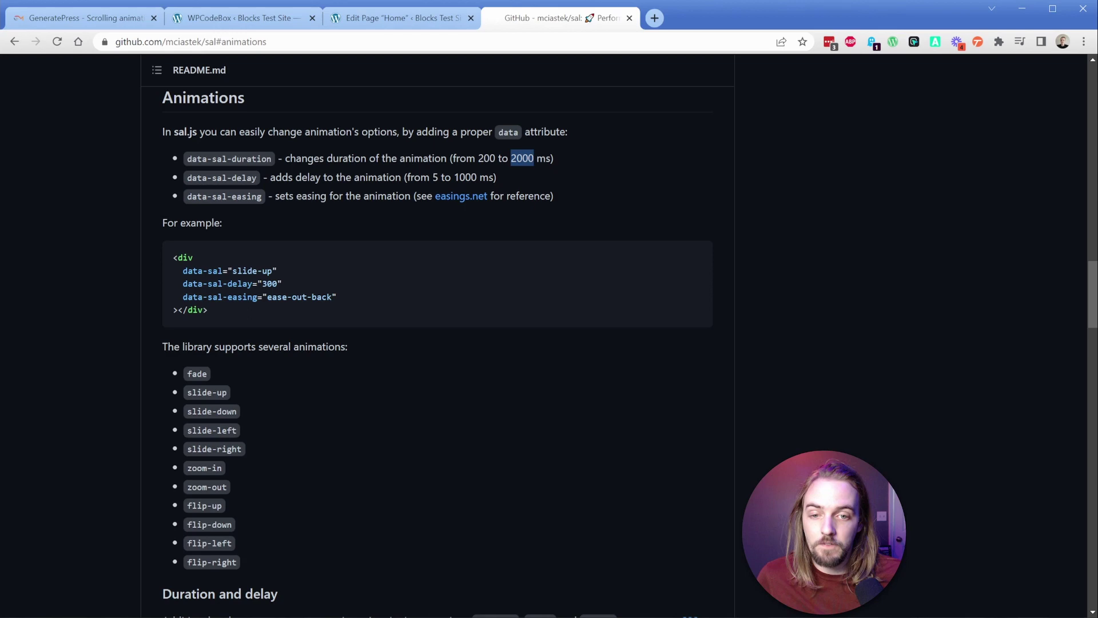
click(407, 19)
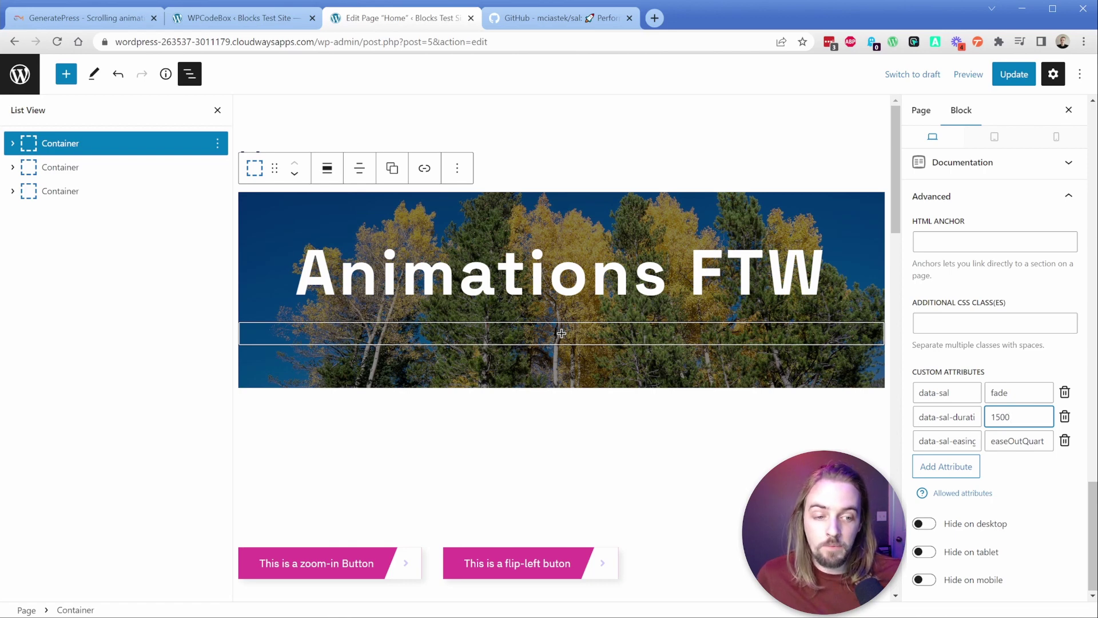
drag(928, 441, 978, 441)
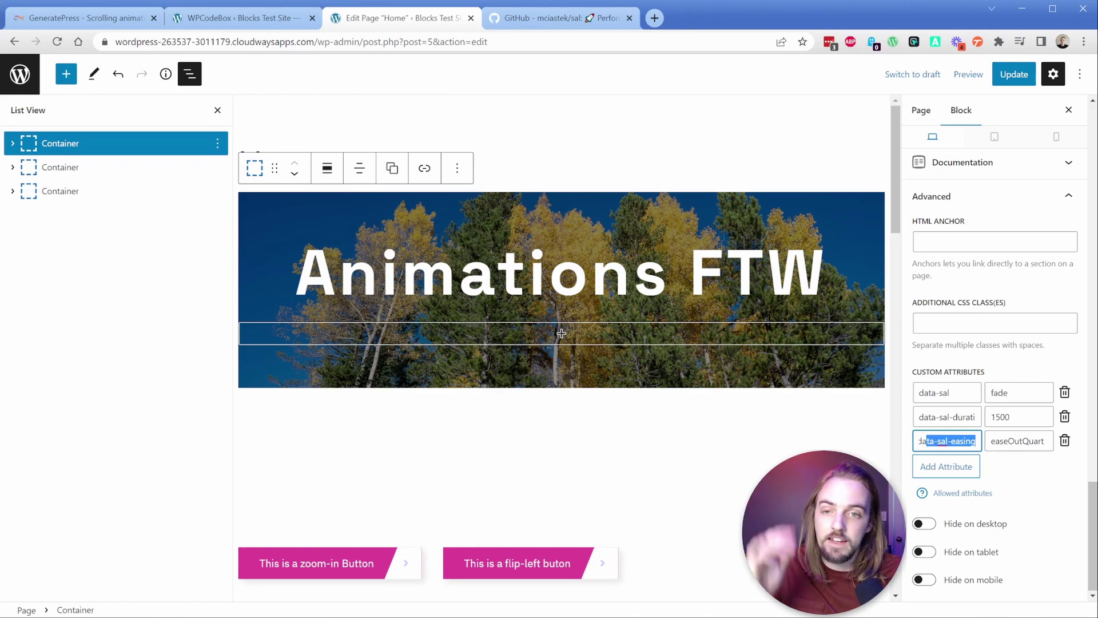
click(524, 27)
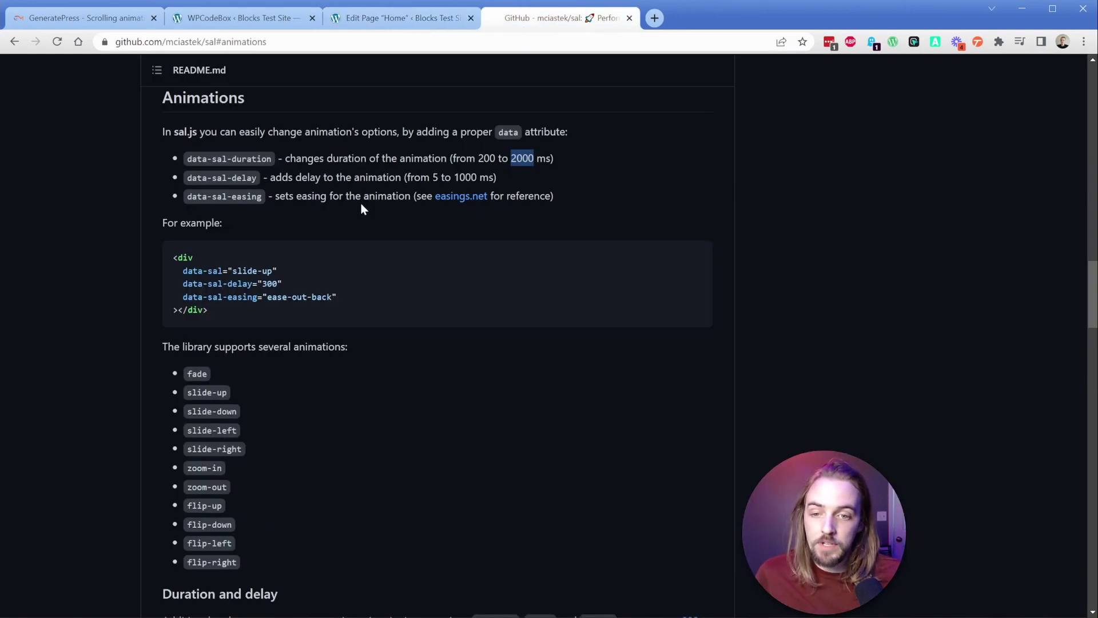
middle_click(459, 198)
- Scroll through the easings.net cheat sheet to compare easing curves such as easeOutQuart
click(692, 17)
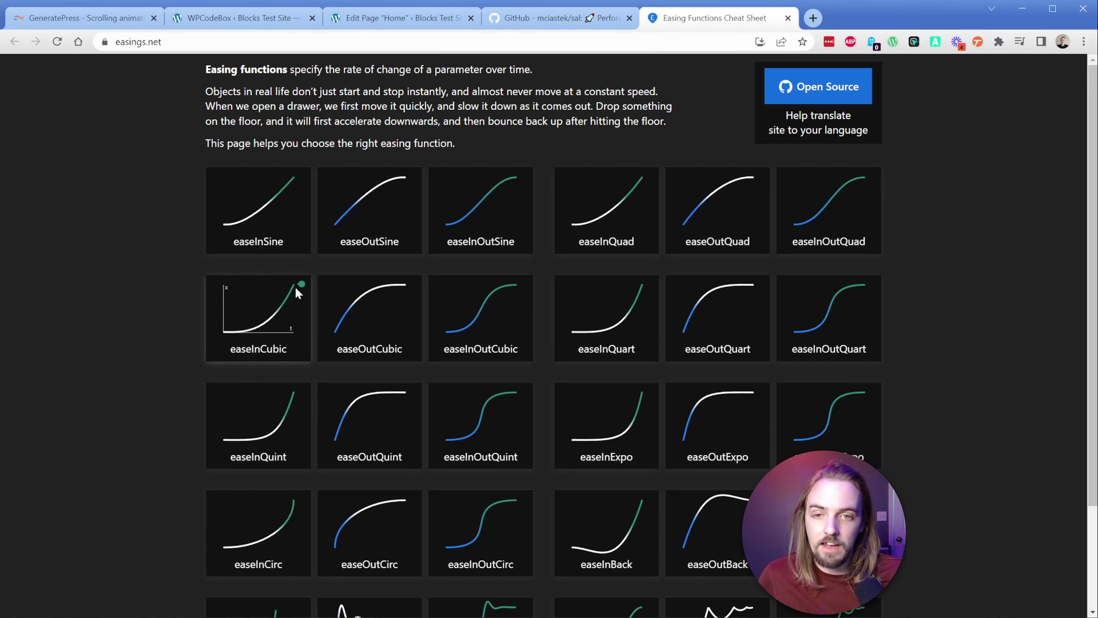
scroll(295, 287, down, 2)
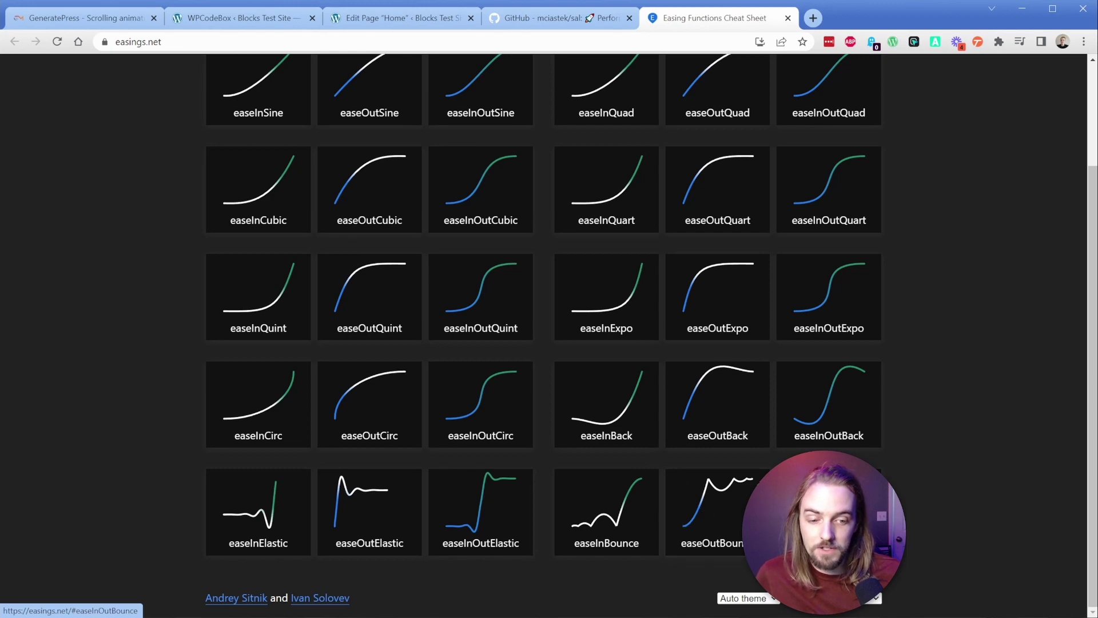
scroll(675, 423, up, 1)
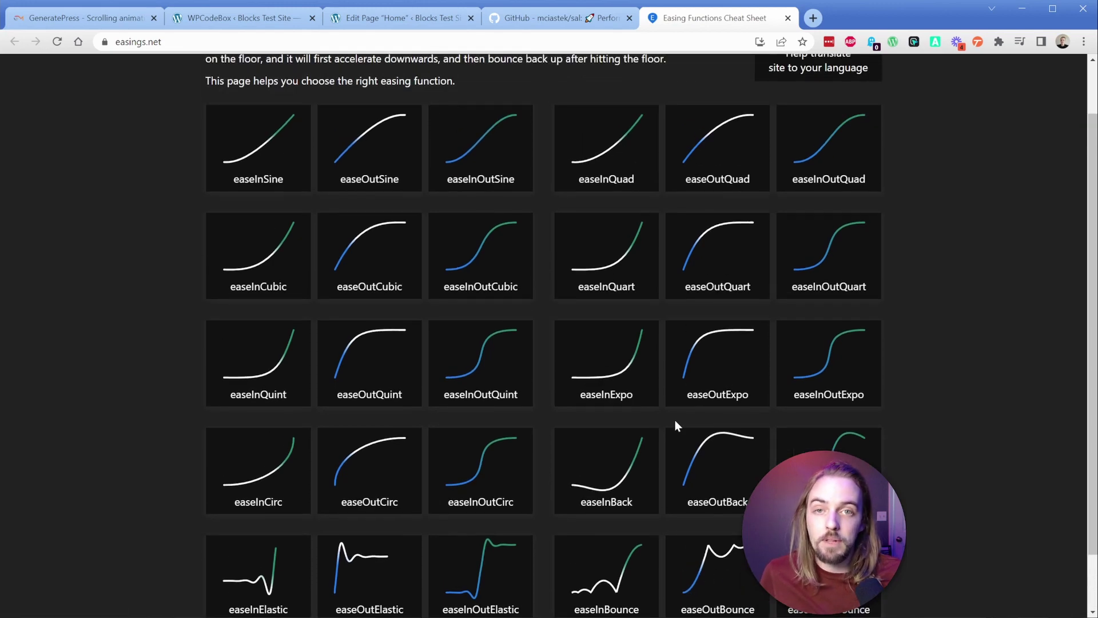
click(400, 18)
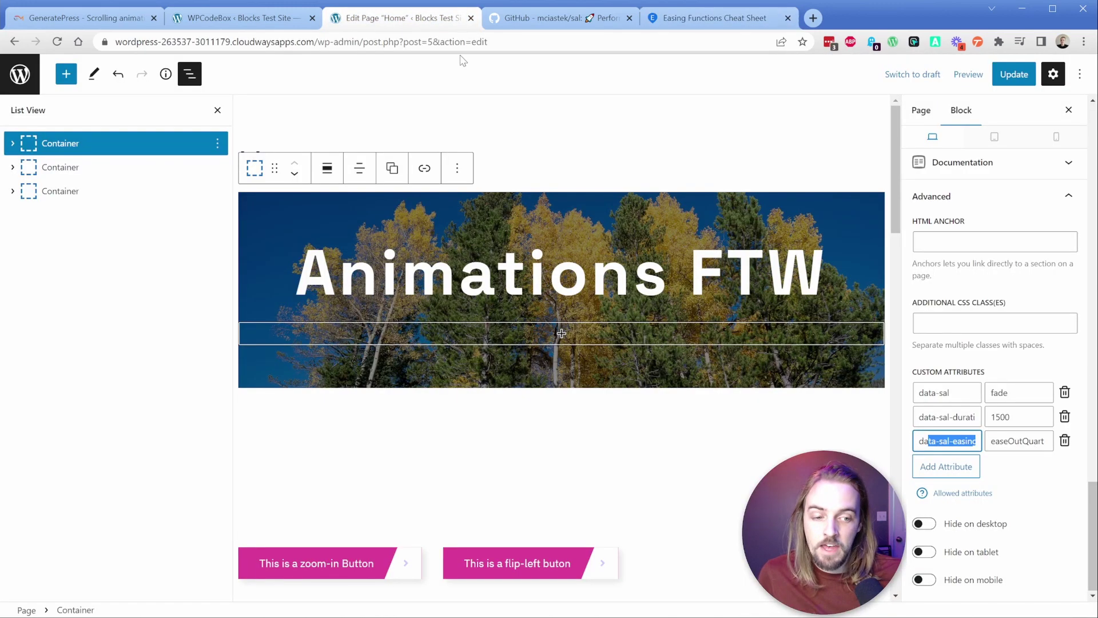
- Review the hero Container's values: fade animation, 1500 duration, easeOutQuart easing
click(947, 392)
click(1018, 392)
click(1011, 417)
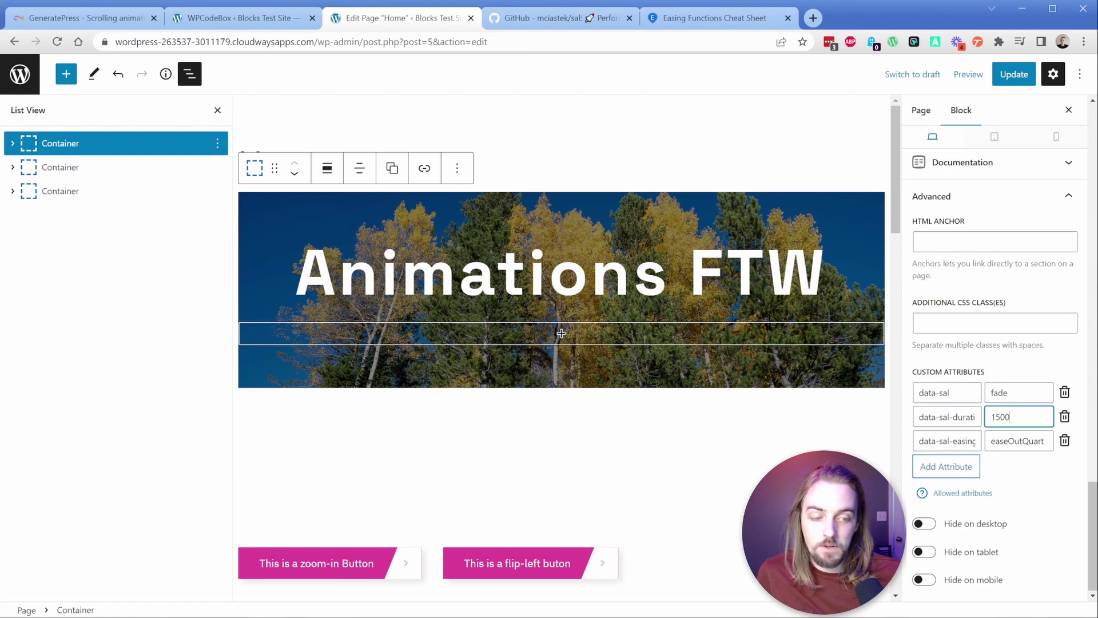
click(1019, 441)
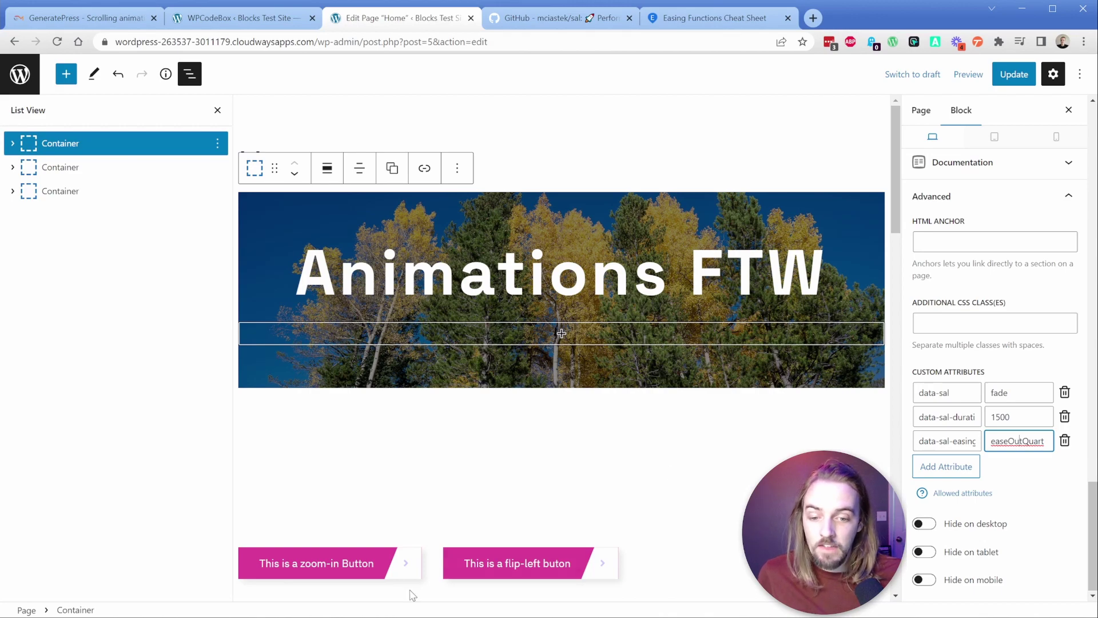
click(380, 589)
- Inspect the zoom-in Button's custom attributes: zoom-in, duration 1200, delay 200, easing easeOutQuart
click(380, 552)
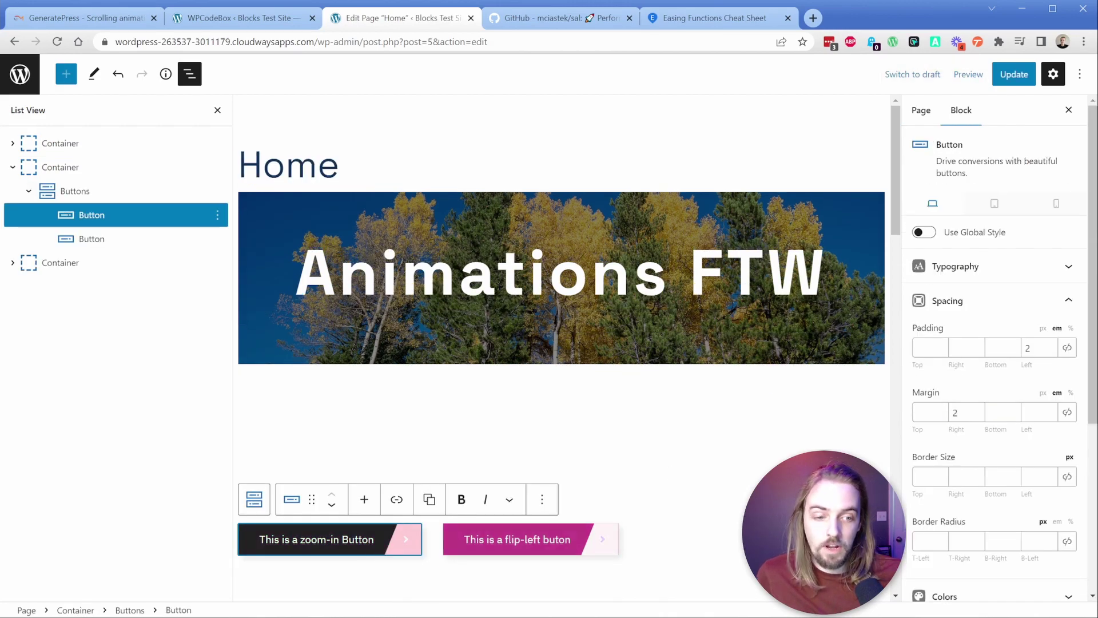
scroll(988, 426, down, 5)
click(968, 596)
scroll(972, 372, down, 7)
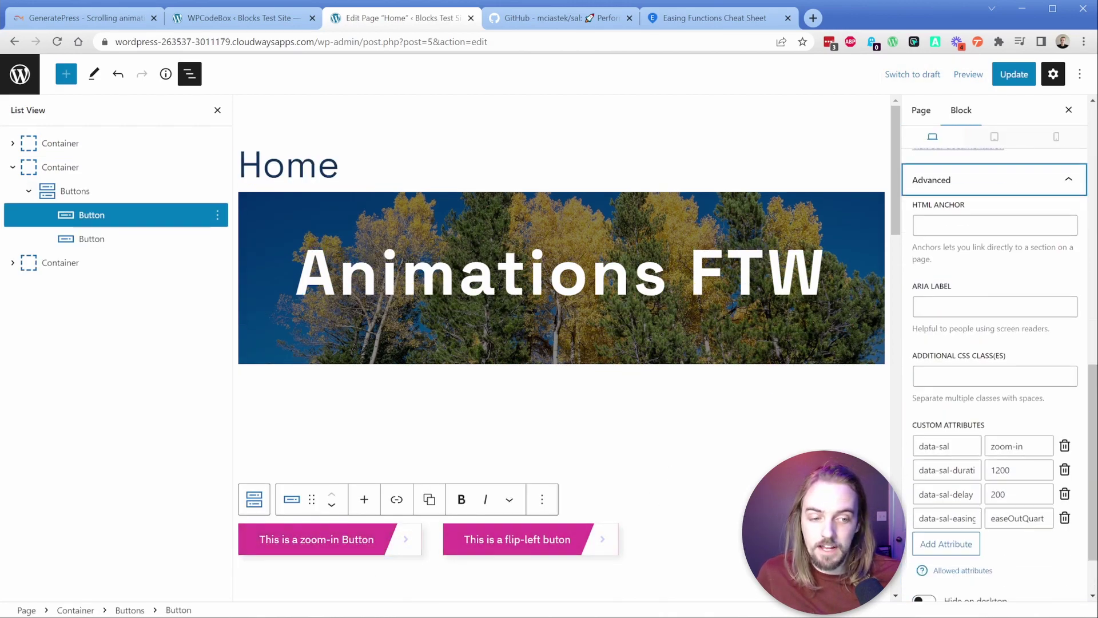
click(945, 369)
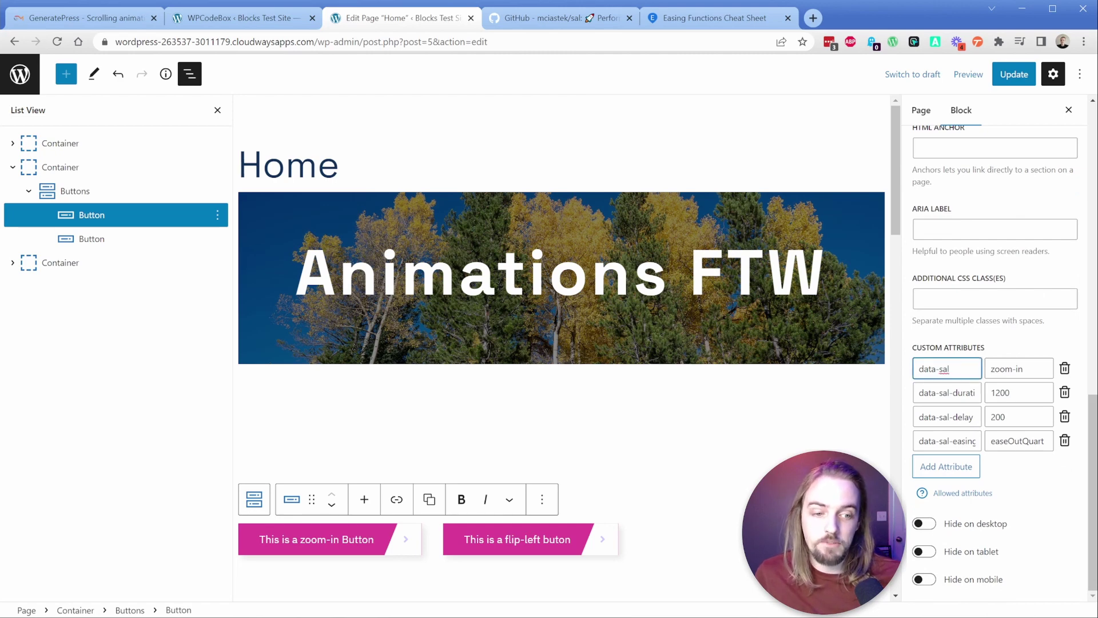
key(Tab)
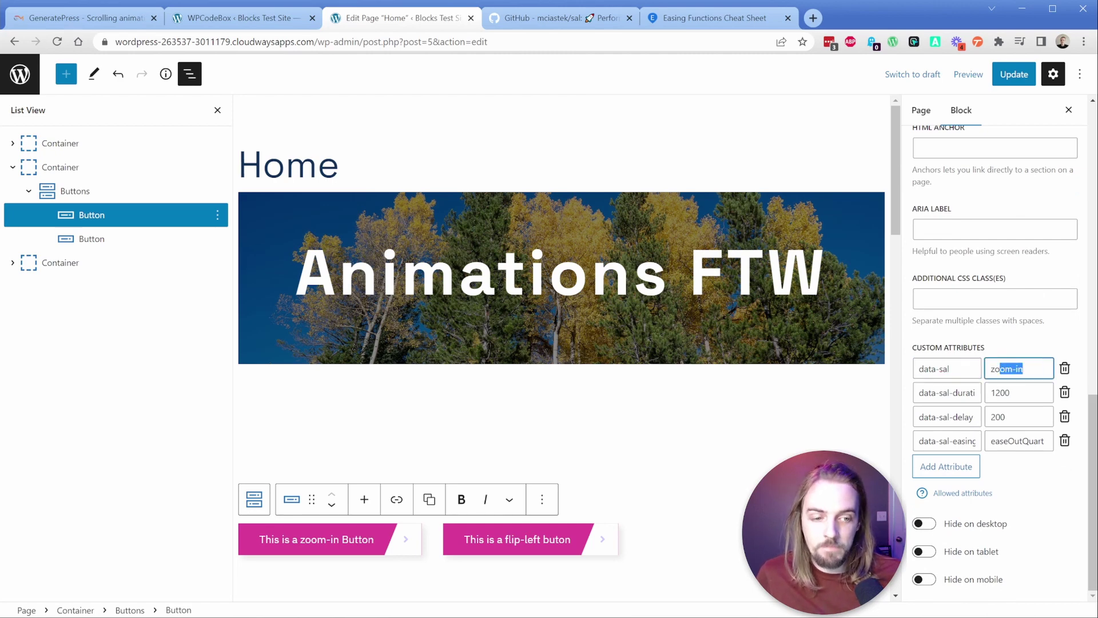
key(Tab)
key(Tab)
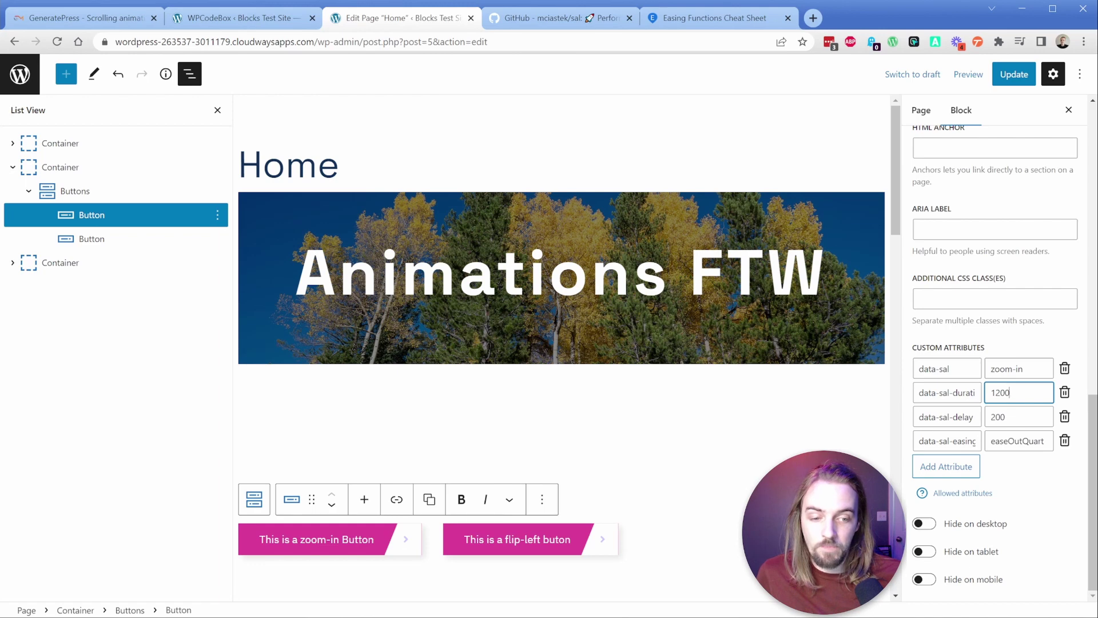
click(1005, 417)
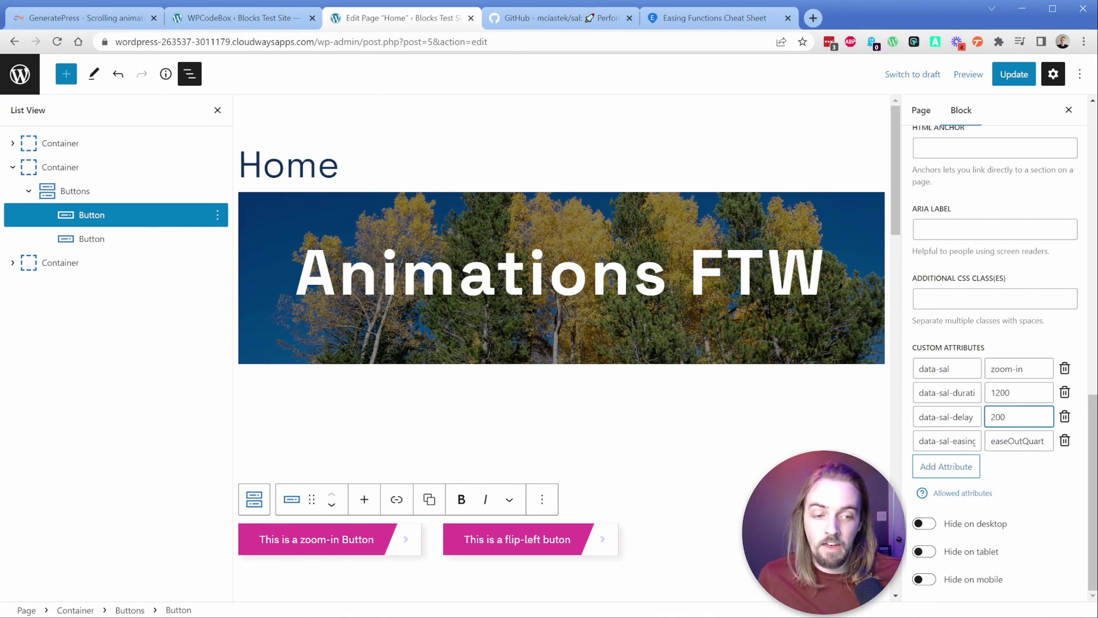
double_click(1018, 441)
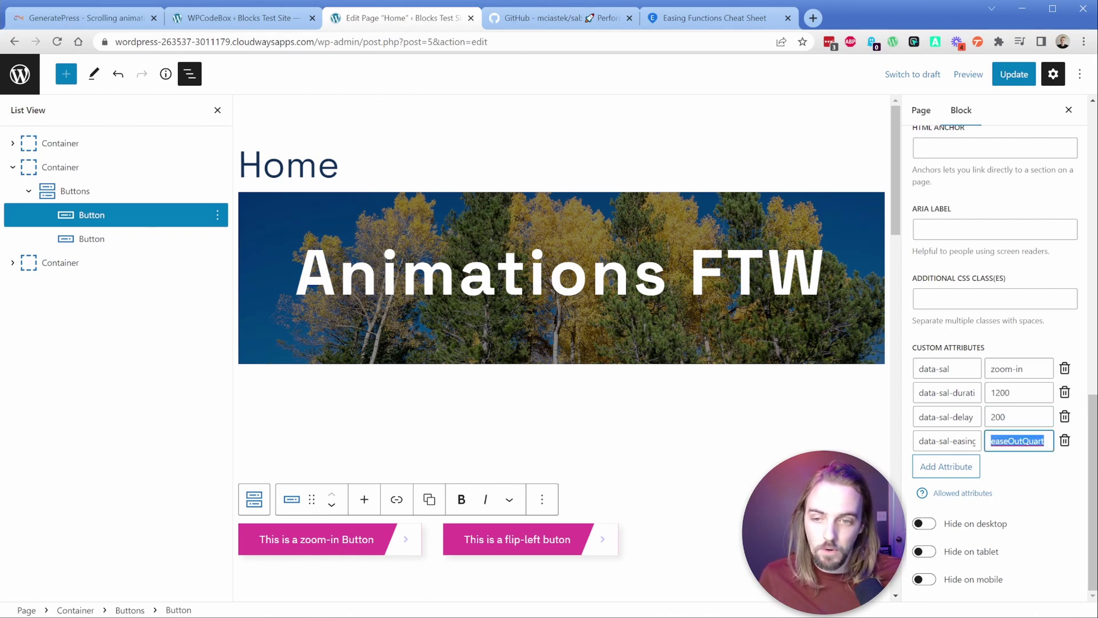
scroll(650, 375, down, 14)
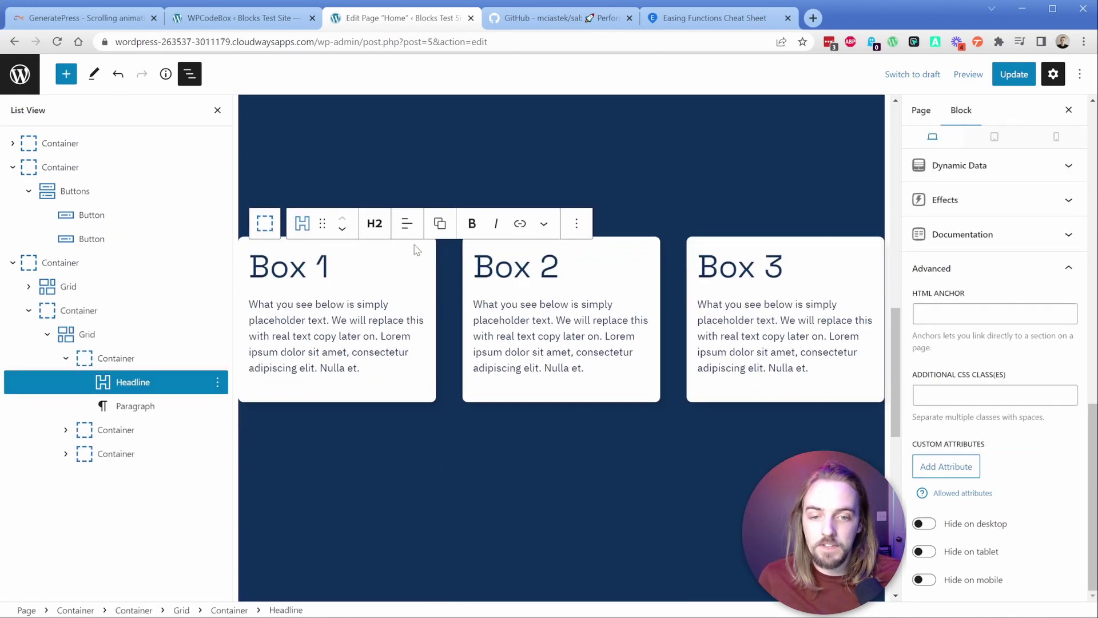
- Review Box 2's slide-up, 600 duration, 200 delay attributes and Box 3's 400 delay
click(108, 433)
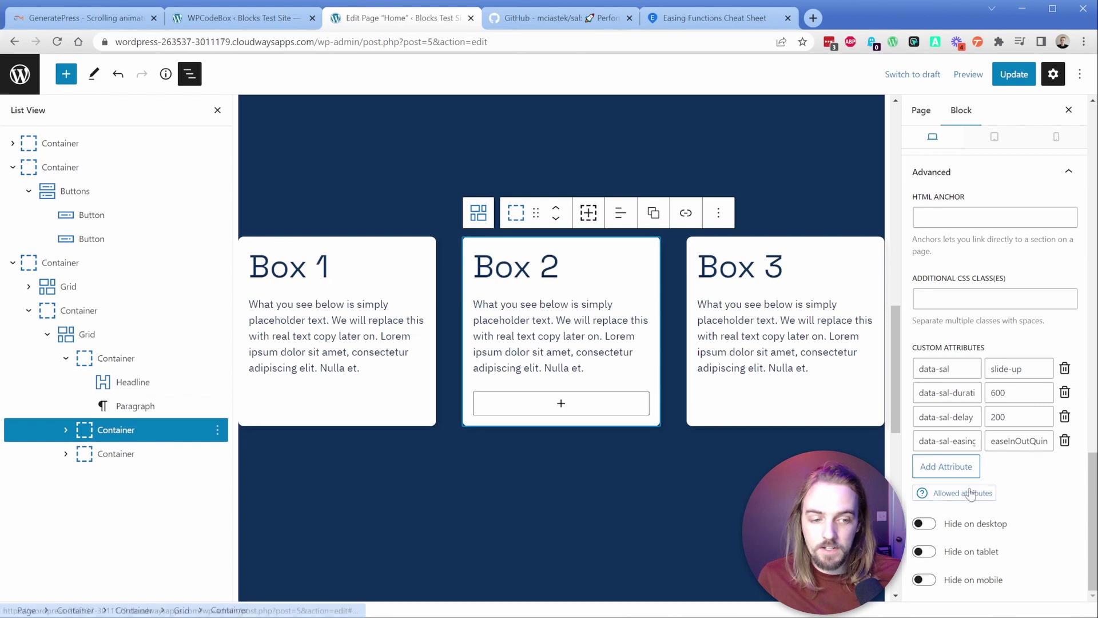
click(1018, 369)
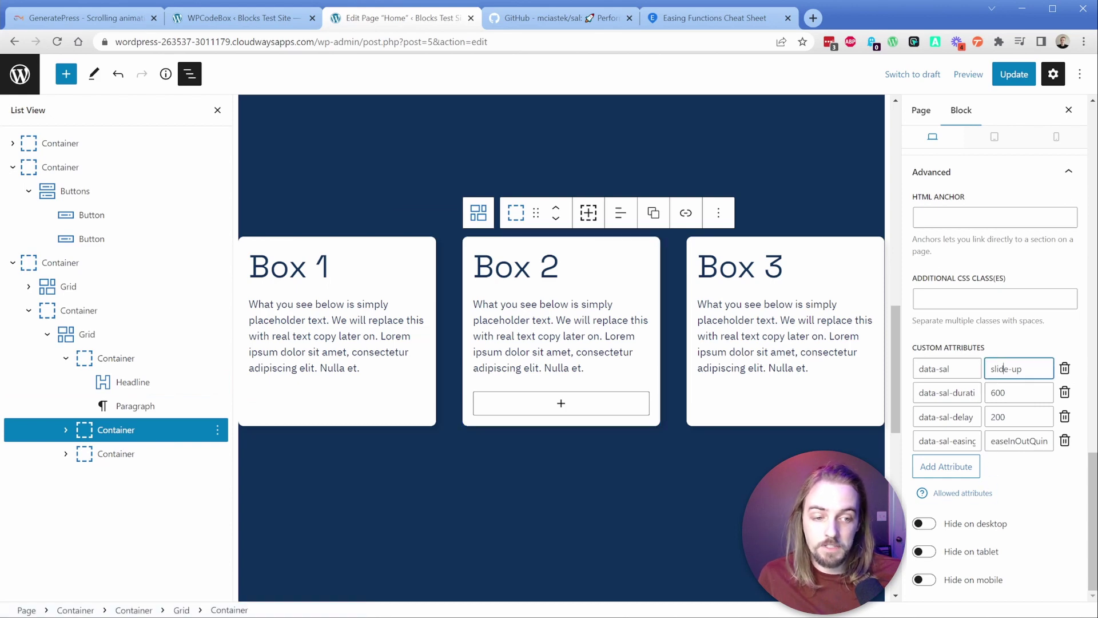
click(994, 392)
click(999, 417)
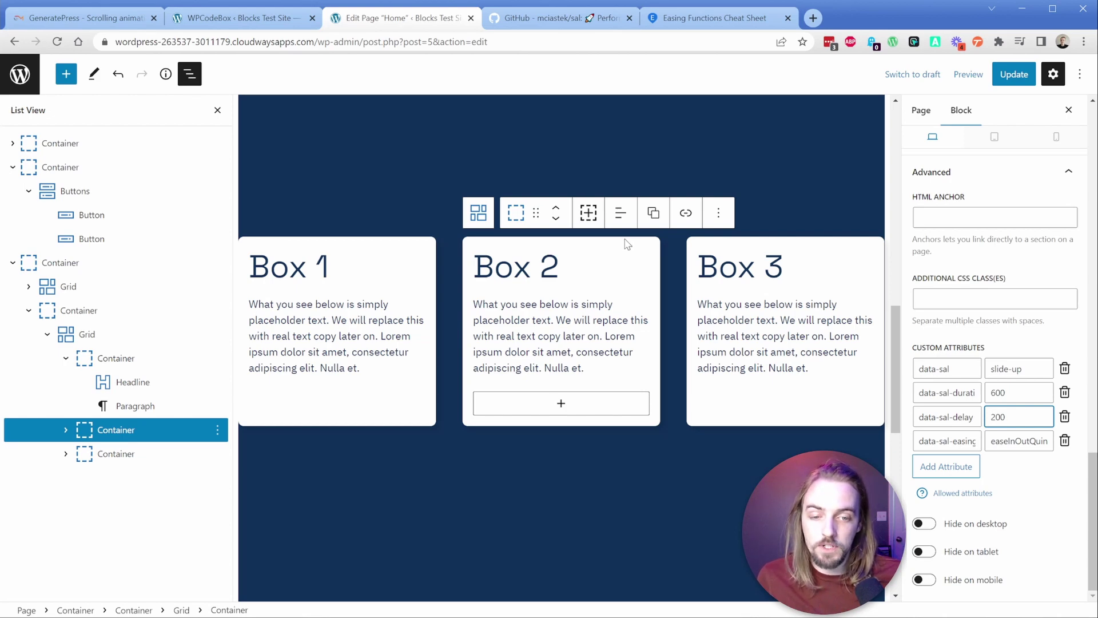
click(137, 455)
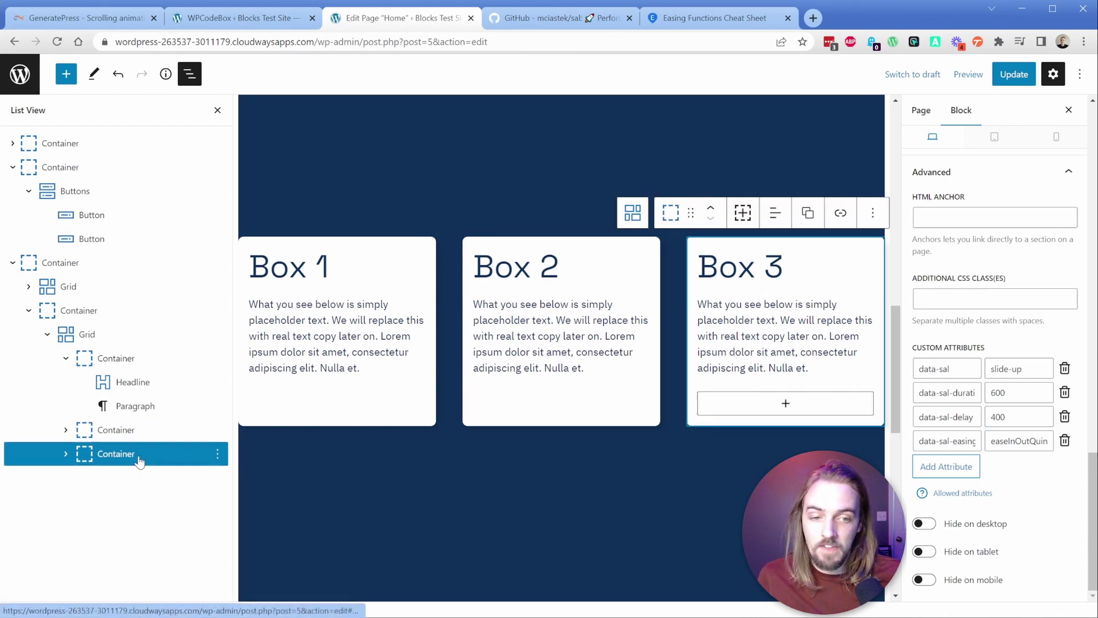
double_click(1000, 417)
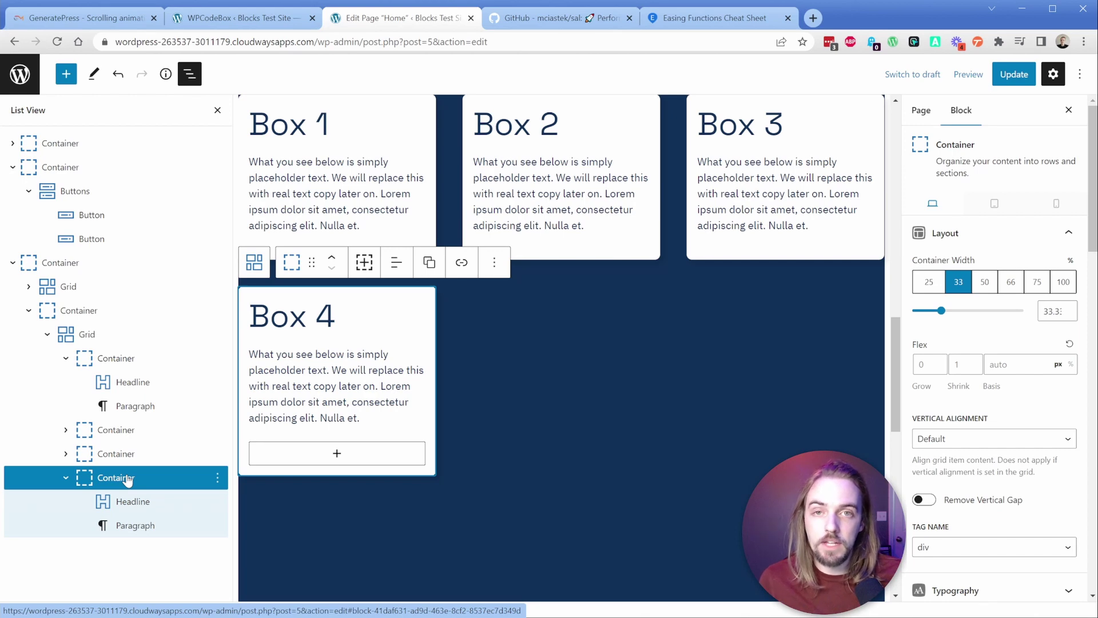
- Add three empty custom attribute rows to Box 4's Container, checking the README for names
scroll(995, 372, down, 10)
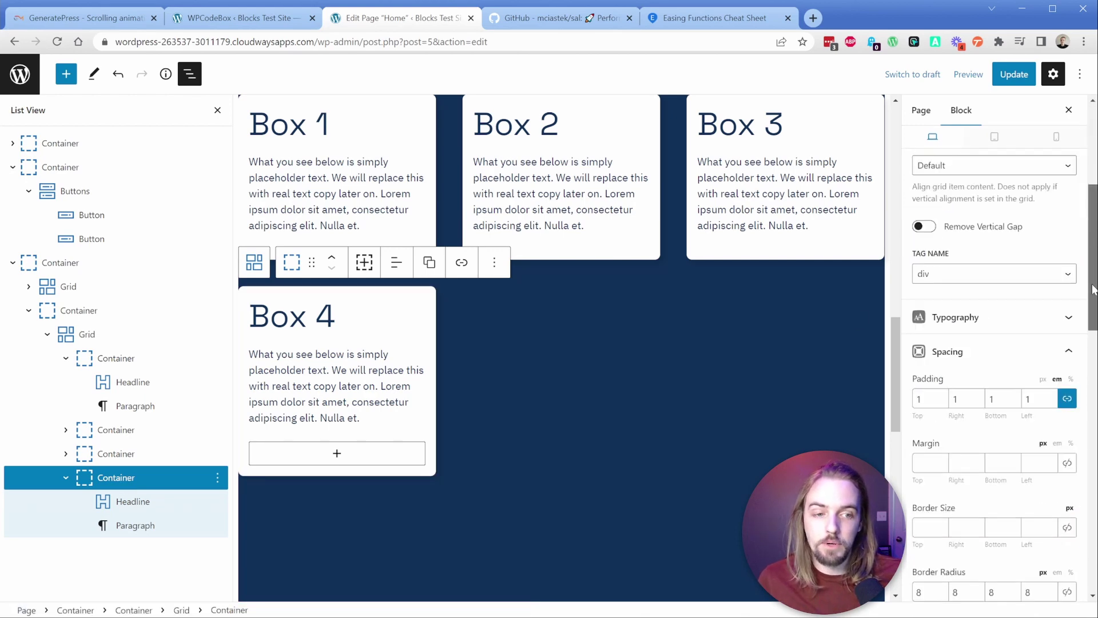
scroll(984, 458, down, 4)
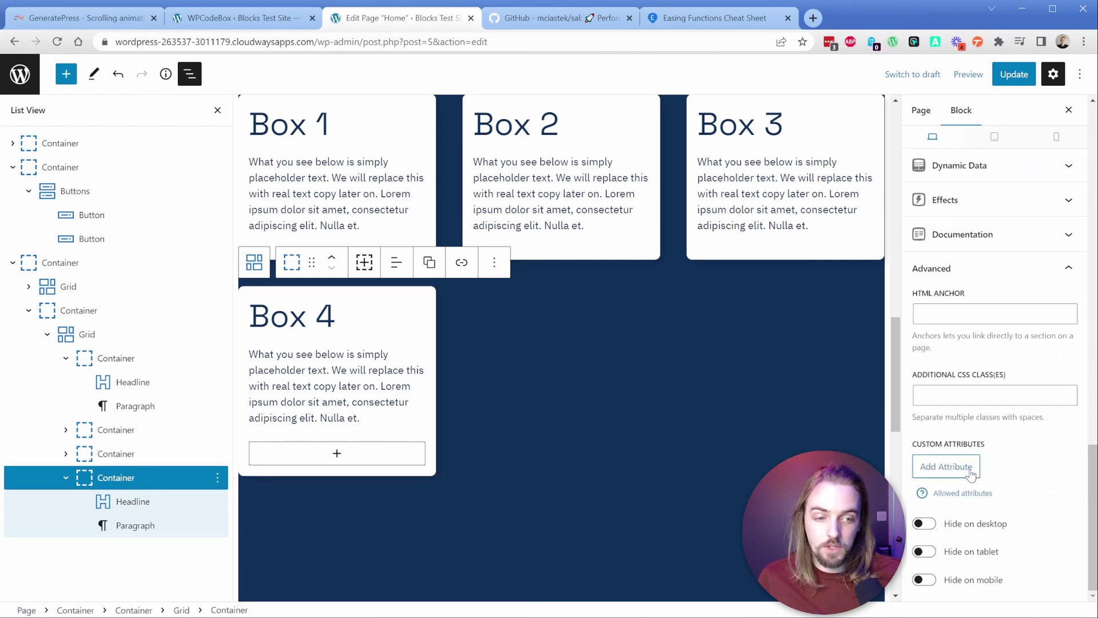
click(971, 278)
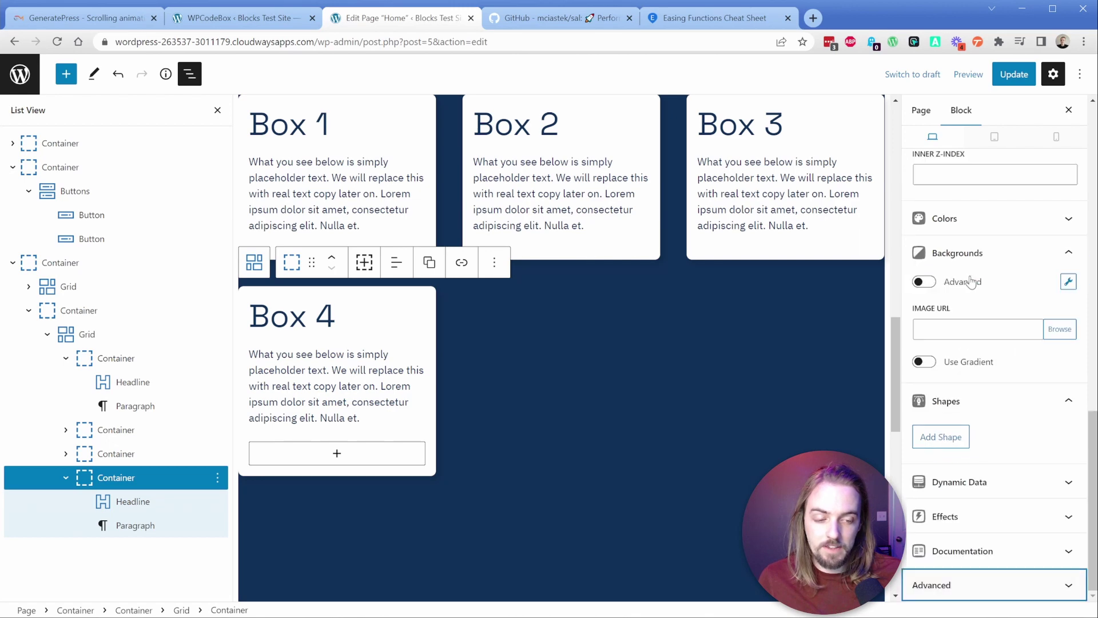
click(955, 586)
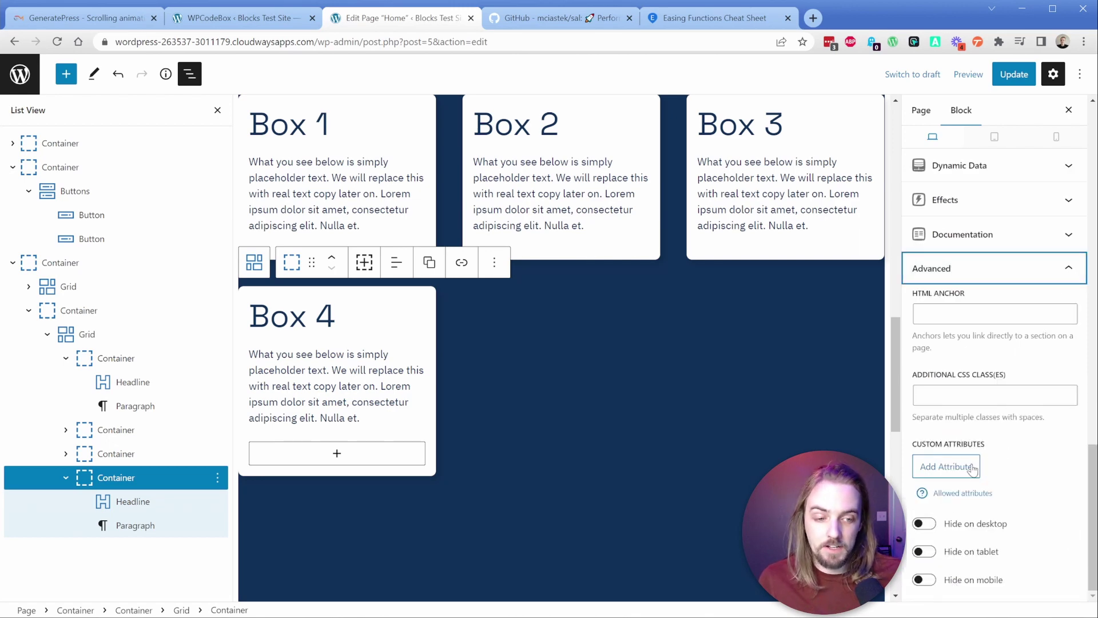
click(948, 466)
click(947, 490)
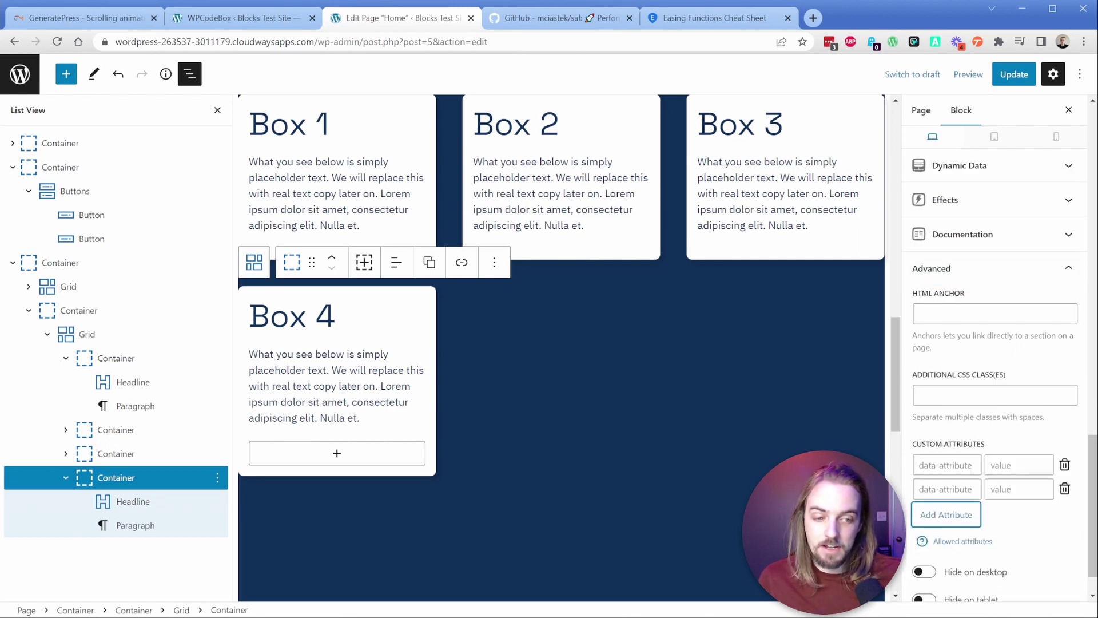
click(954, 515)
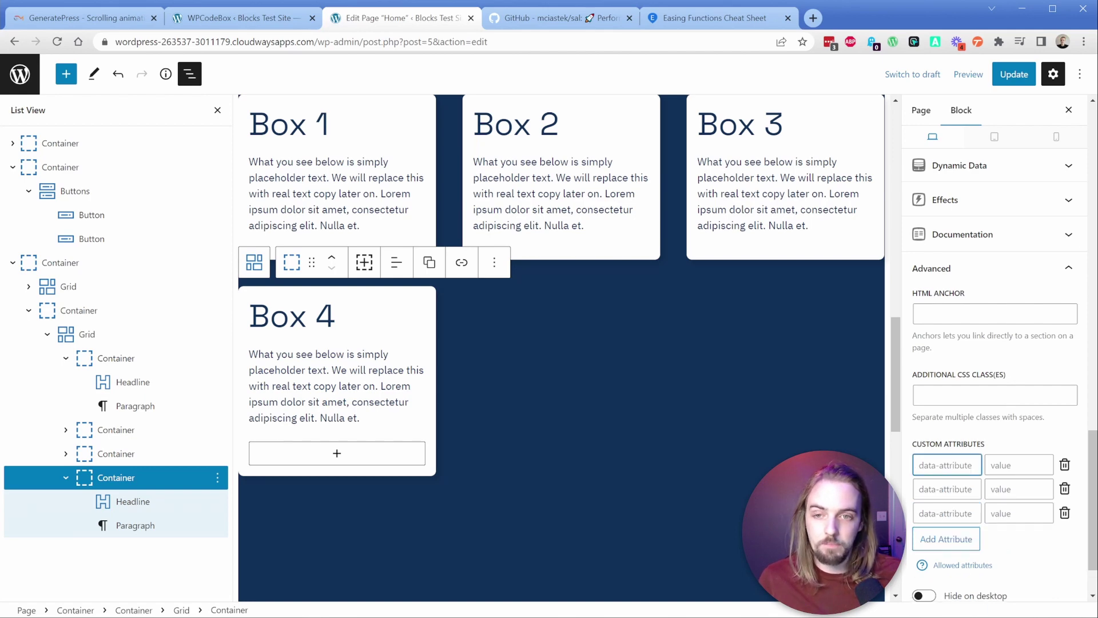
click(549, 17)
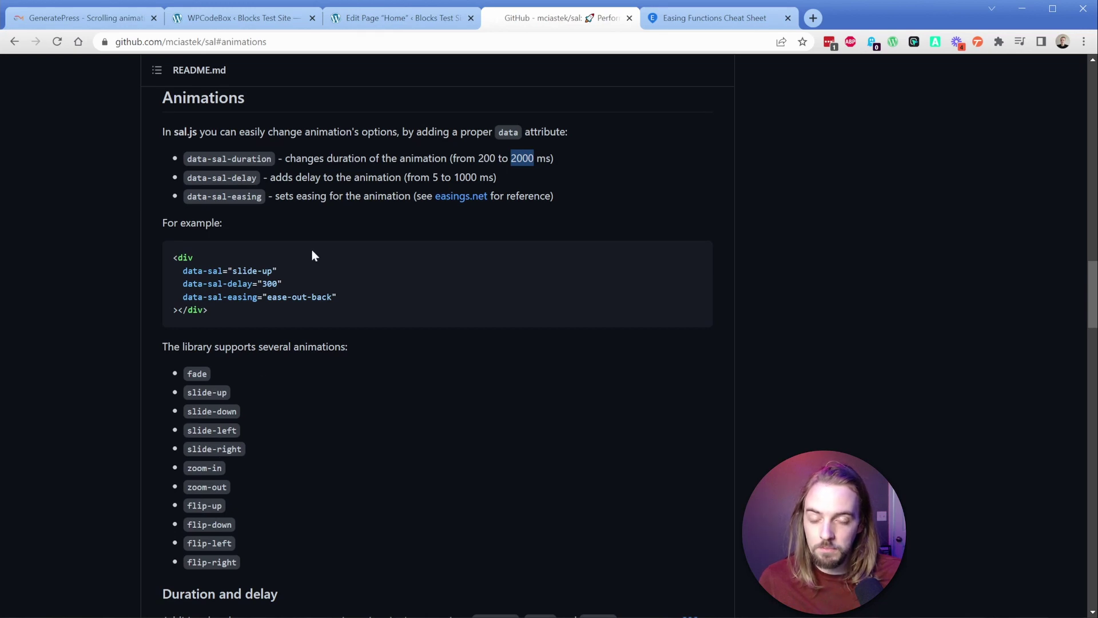
click(401, 17)
- Enter data-sal zoom-in, data-sal-duration 900 and a data-sal-delay attribute name on Box 4
text(data)
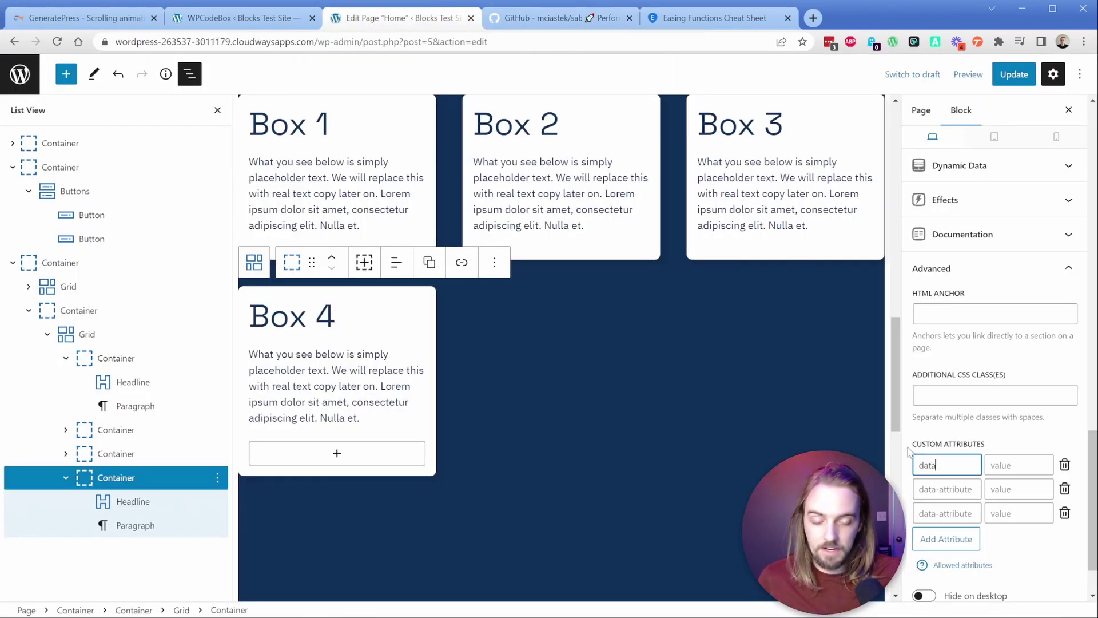
text(-sal)
key(Tab)
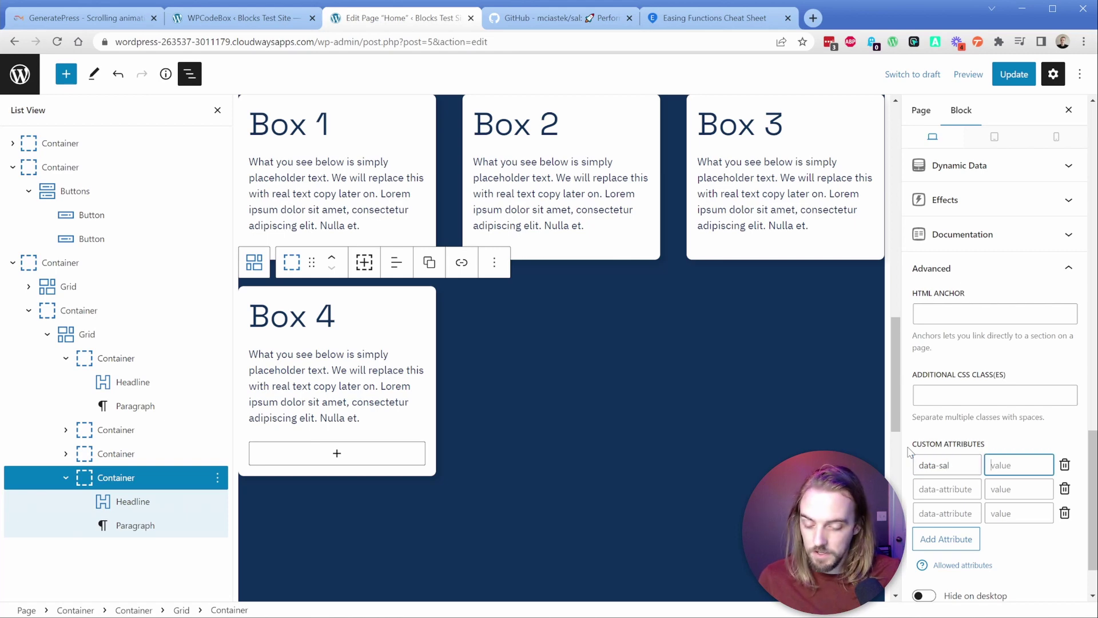
text(zoom-)
key(Tab)
key(Tab)
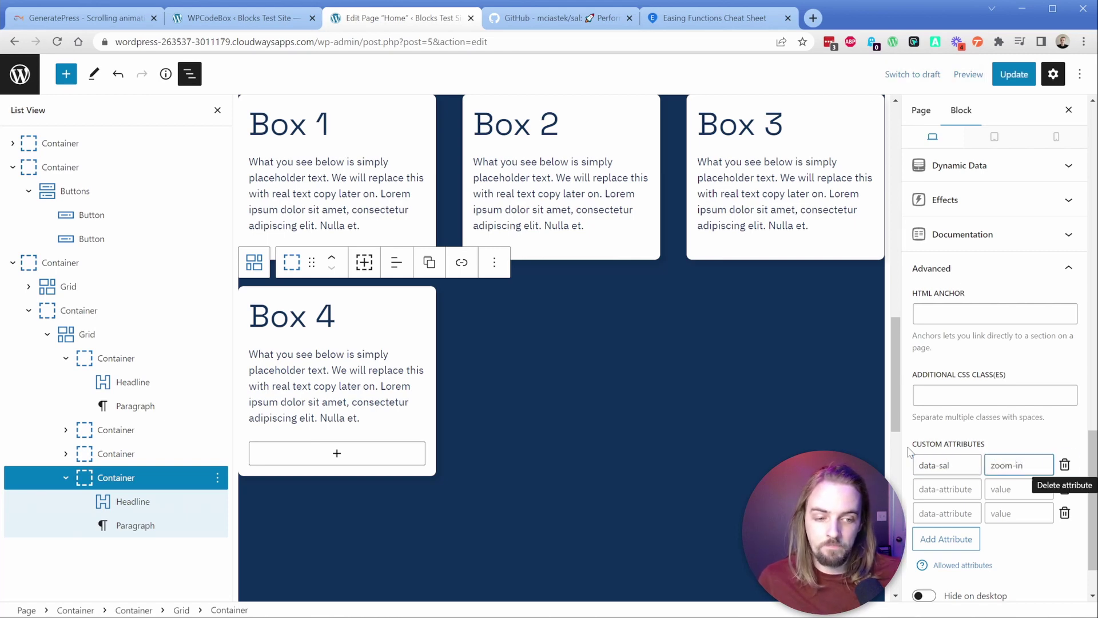
text(data-sal-duration)
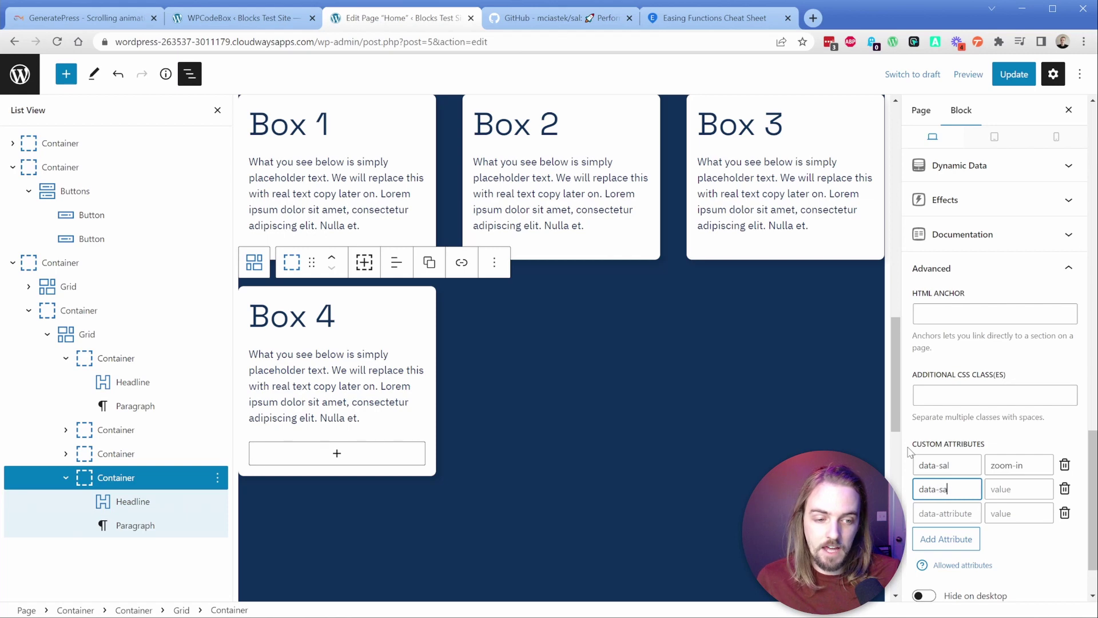
key(Tab)
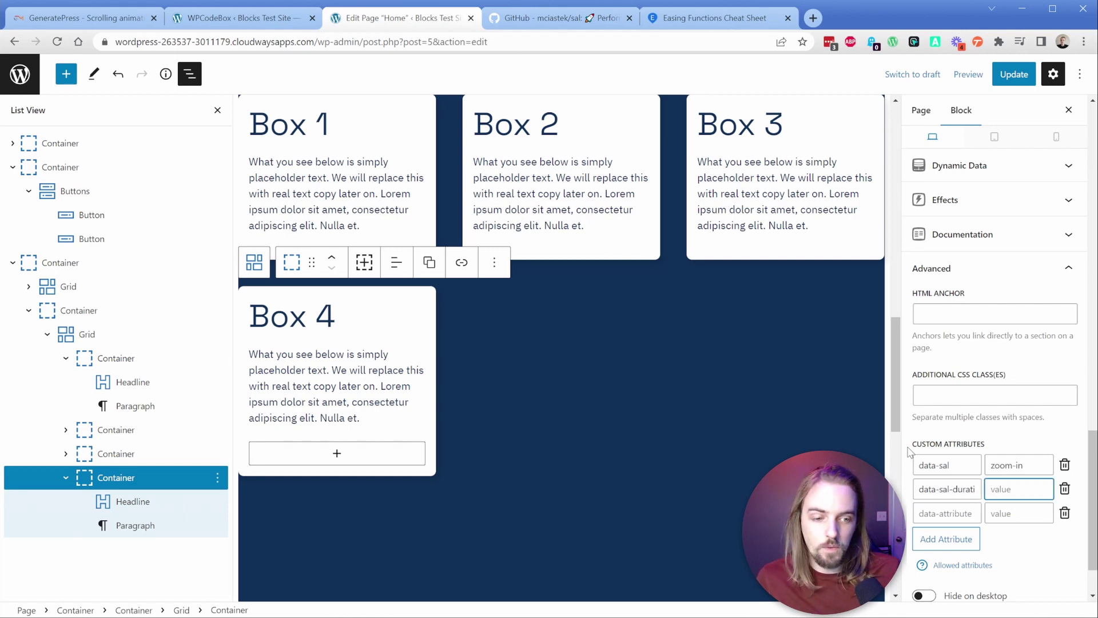
text(900)
key(Tab)
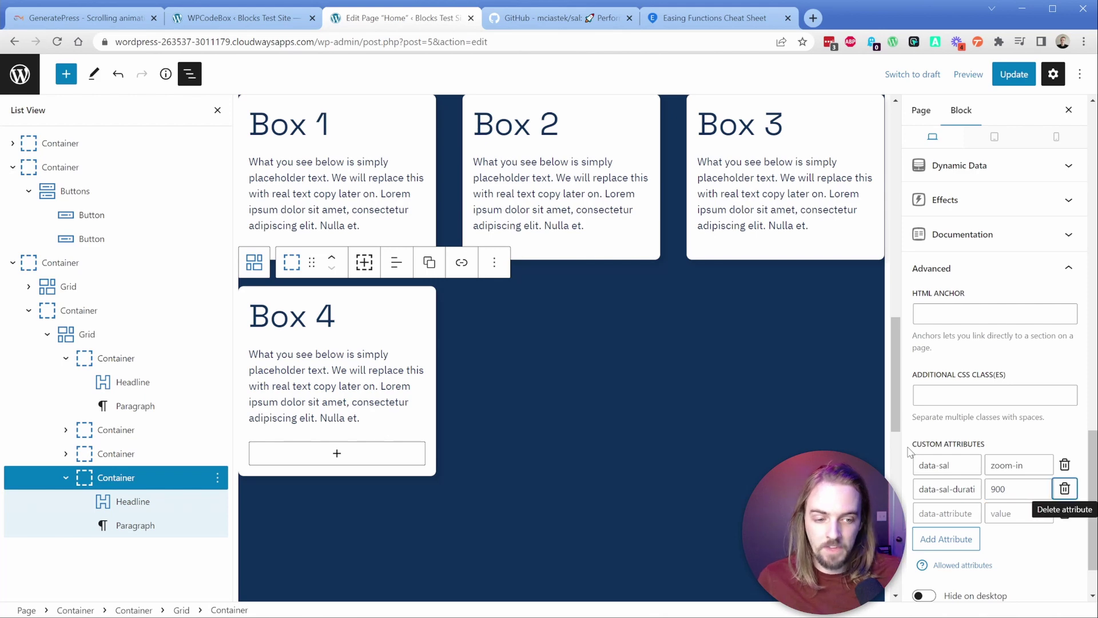
key(Tab)
text(data-sa)
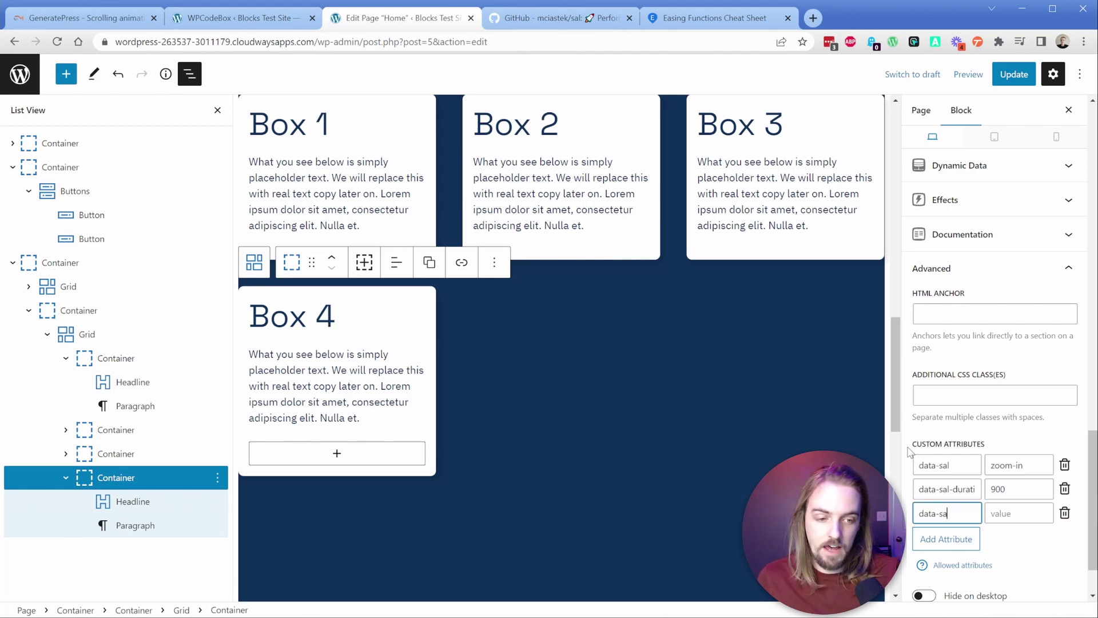
text(l-delay)
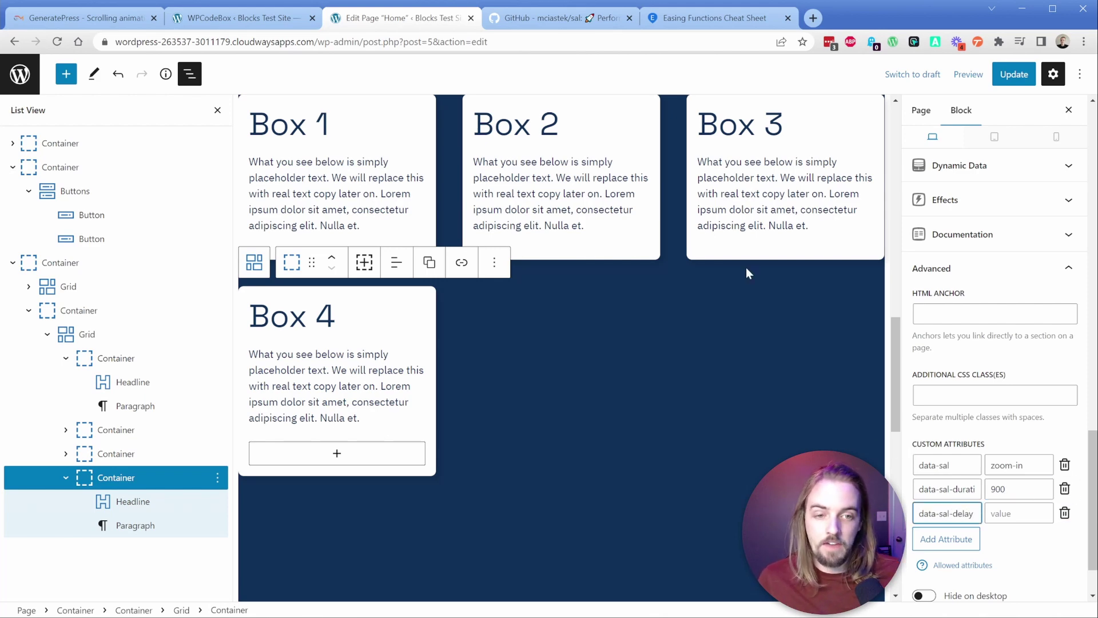
- Compare with Box 3's attributes, then set Box 4's data-sal-delay to 600
click(697, 132)
click(146, 453)
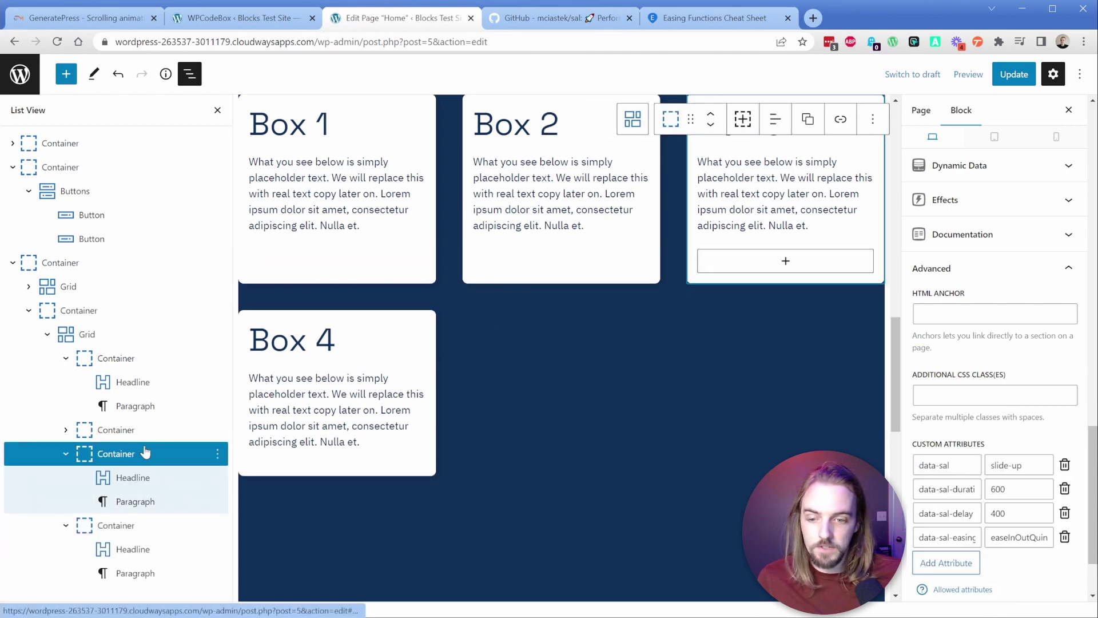
click(136, 525)
click(1019, 513)
text(600)
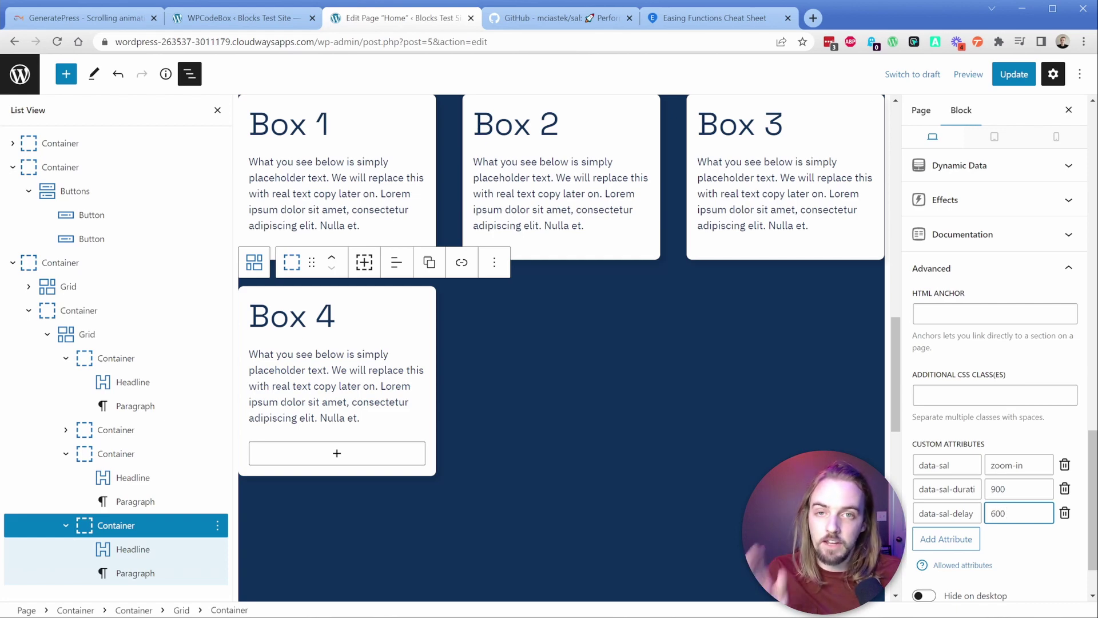
- Add data-sal-easing easeInElastic, copied from easings.net, to Box 4 and update the page
click(946, 539)
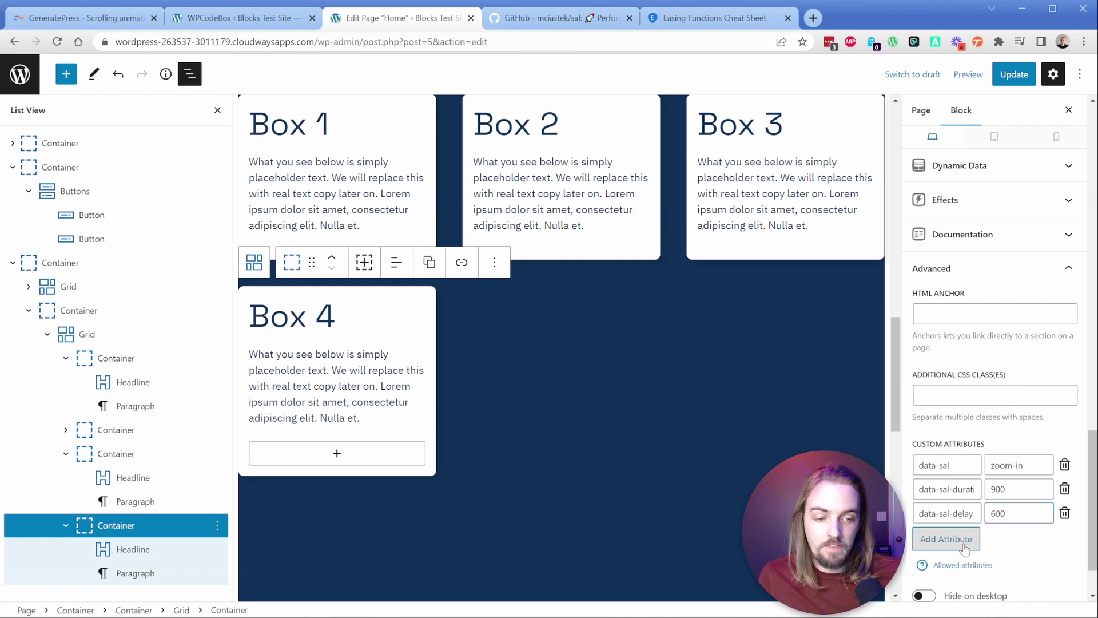
text(data-sal-easing)
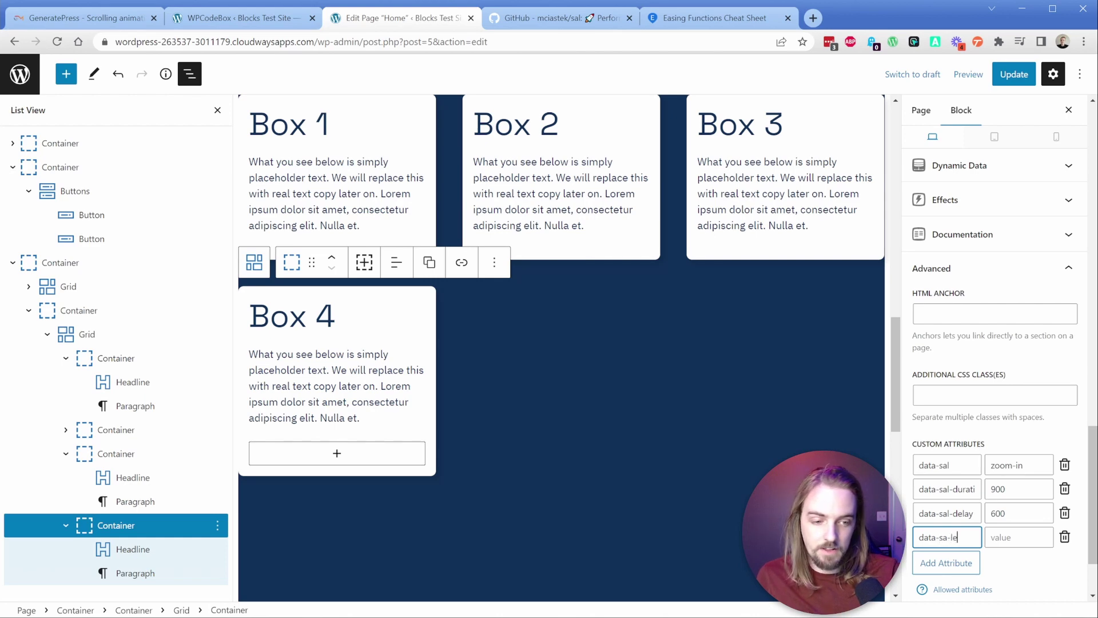
key(Tab)
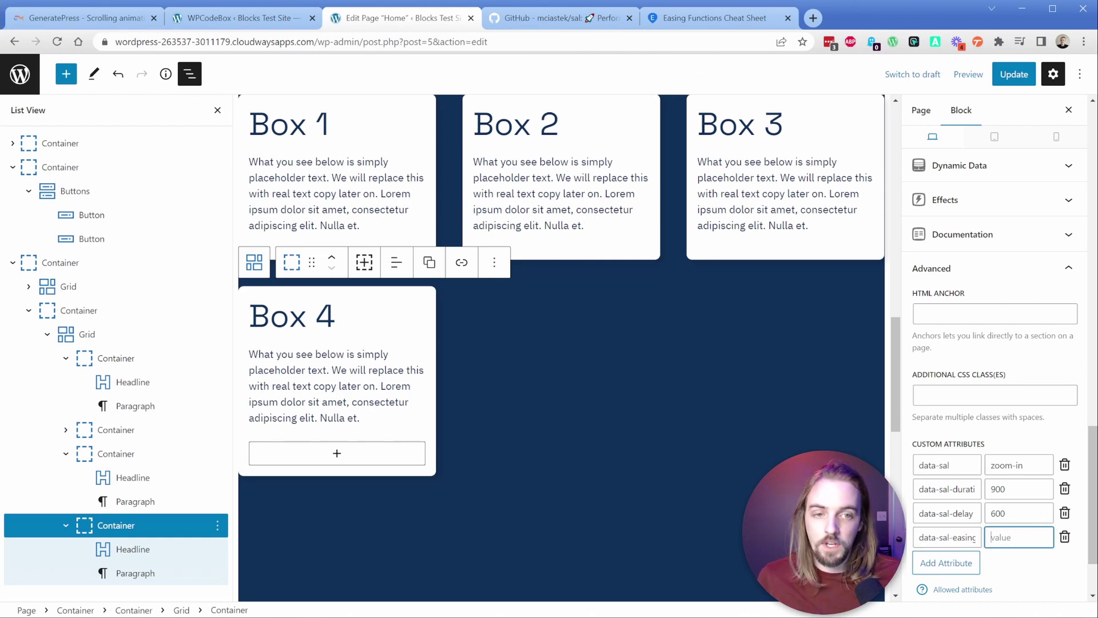
click(690, 19)
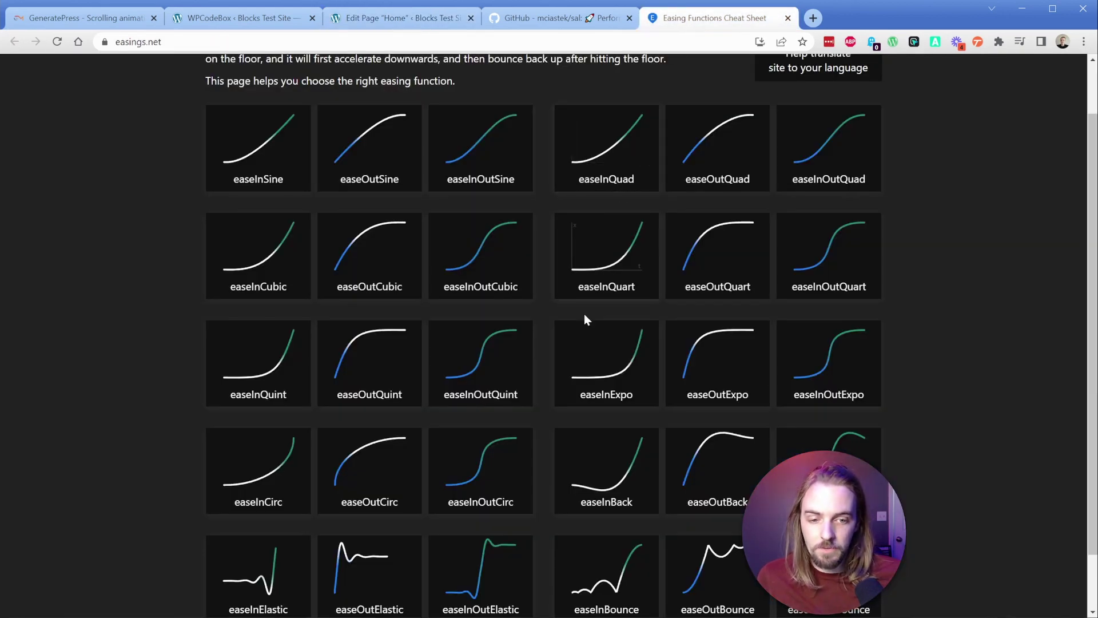
scroll(585, 313, down, 1)
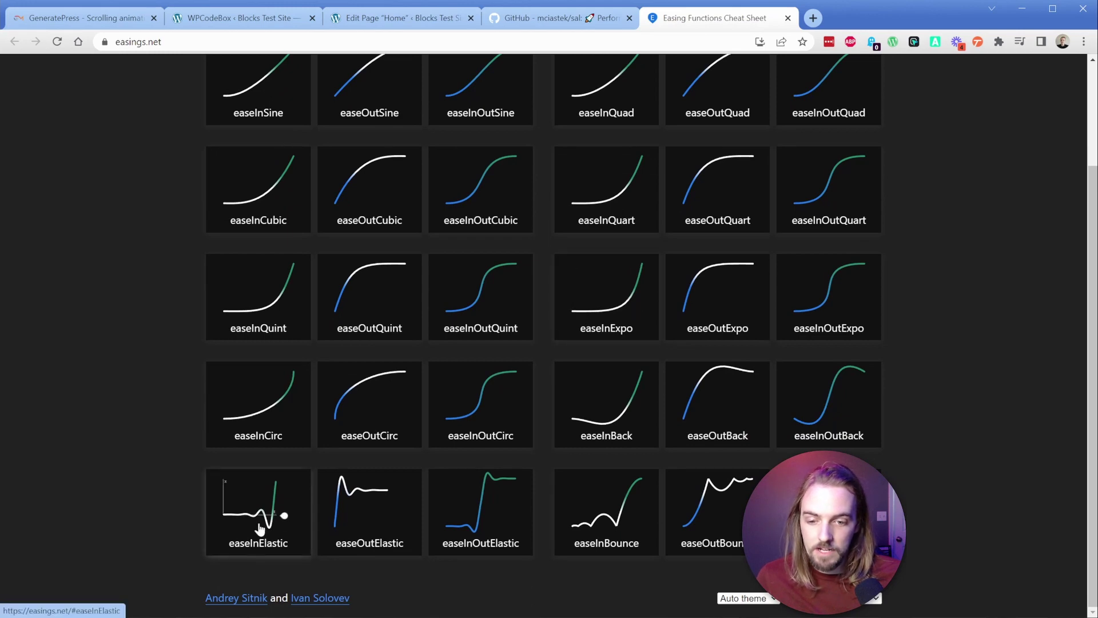
click(280, 518)
triple_click(312, 114)
key(ctrl+c)
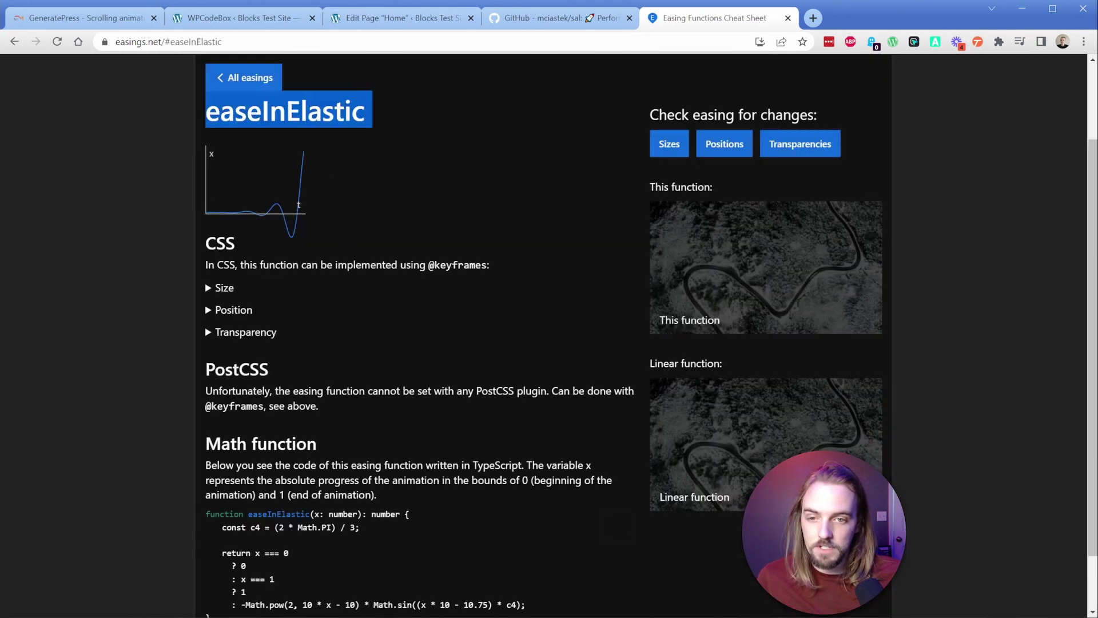
click(401, 17)
key(ctrl+v)
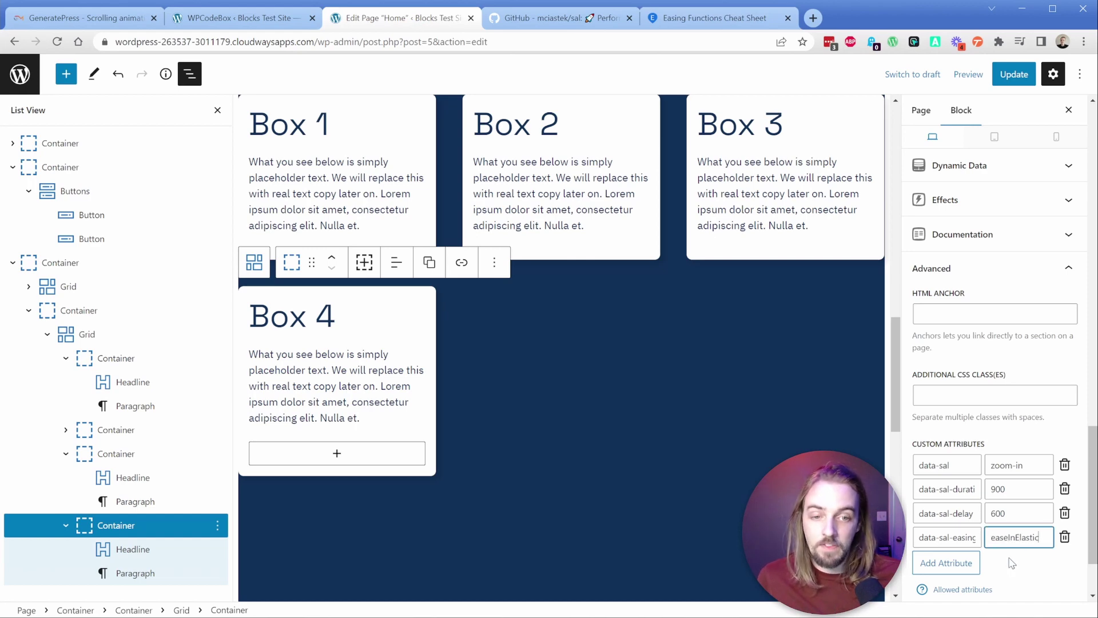
click(1011, 83)
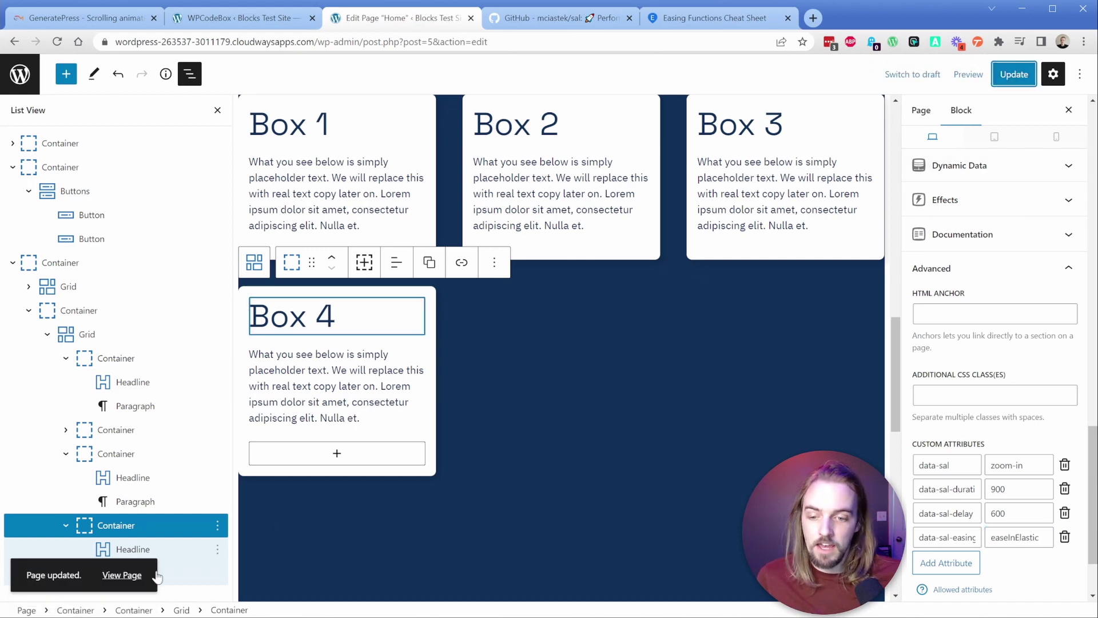
- View the live Home page and scroll down to watch Boxes 1–4 animate in
click(122, 575)
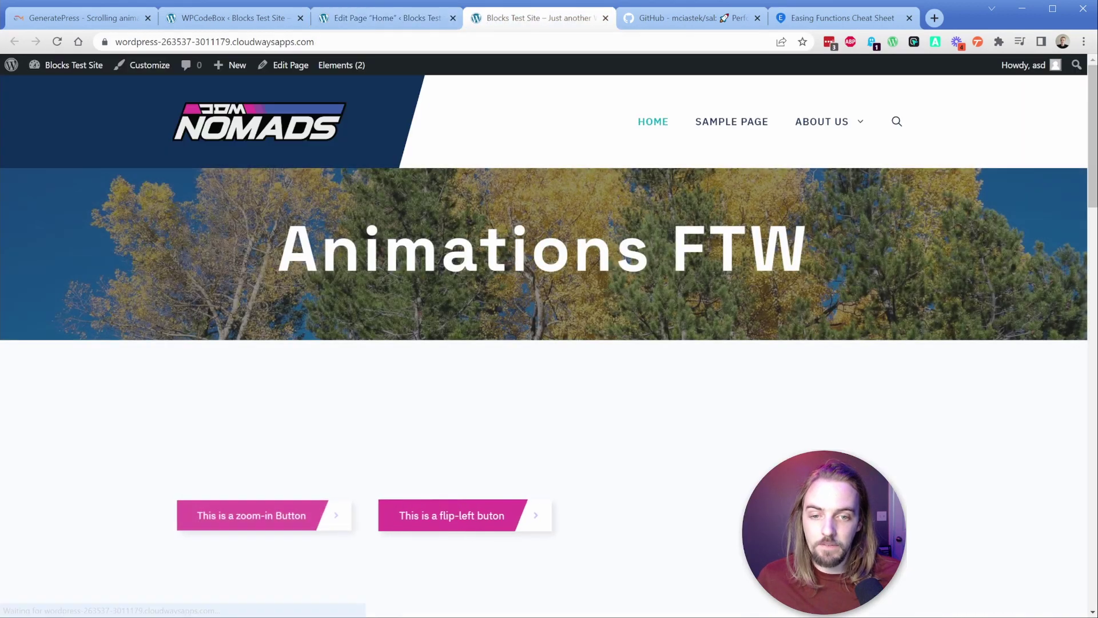
scroll(407, 280, down, 7)
scroll(406, 275, down, 6)
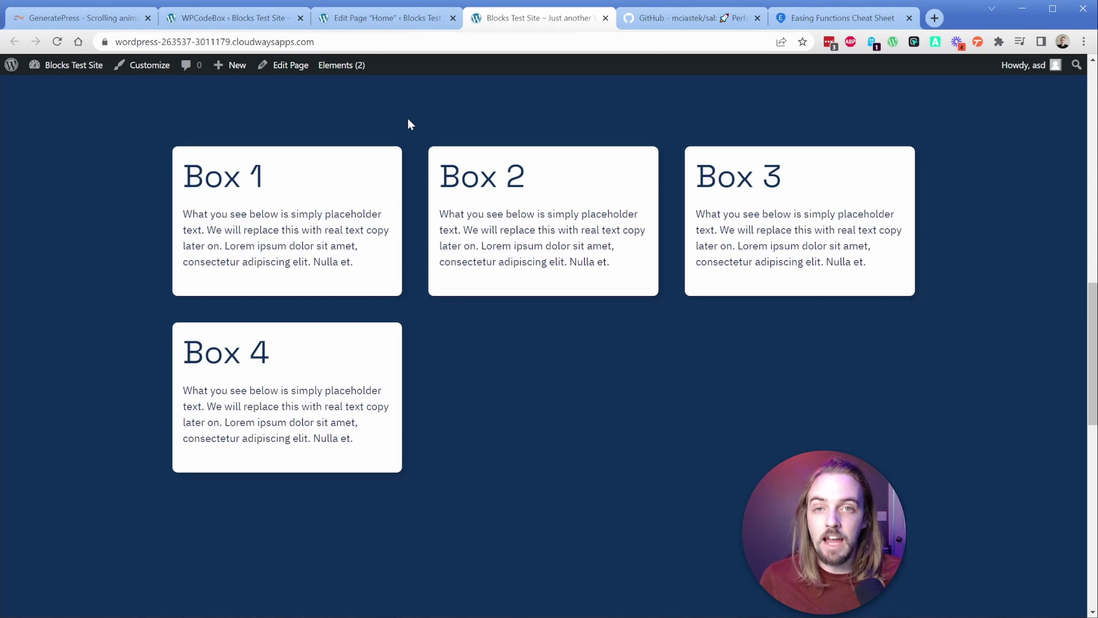
scroll(415, 119, up, 15)
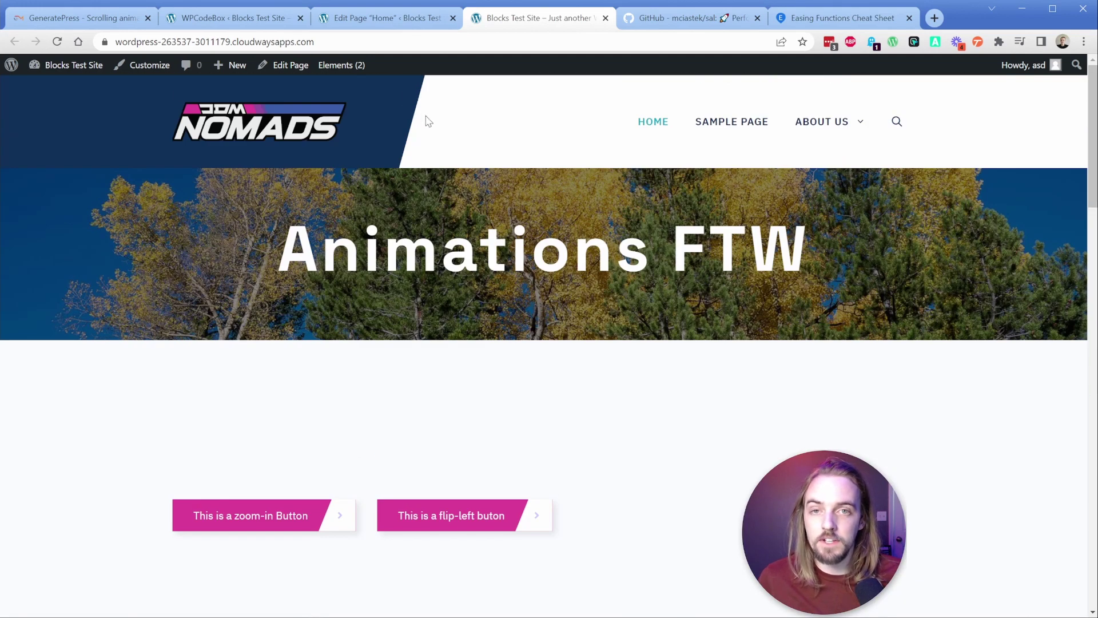
- Turn off the Enabled toggles for the SAL CSS and SAL JS snippets, then return to the live site
click(234, 23)
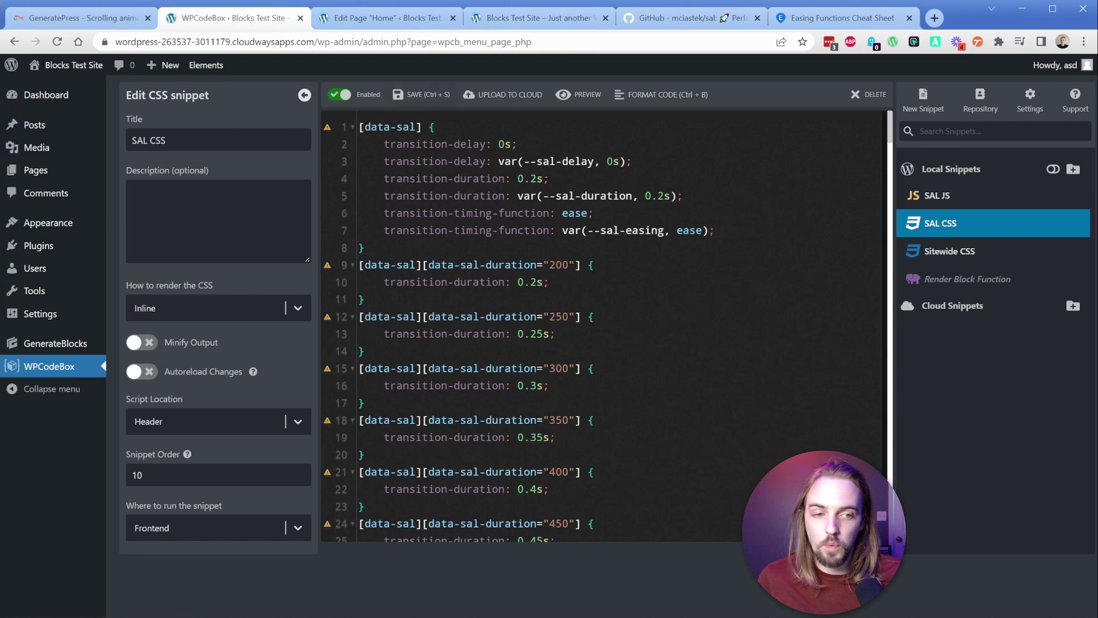
click(339, 95)
click(921, 195)
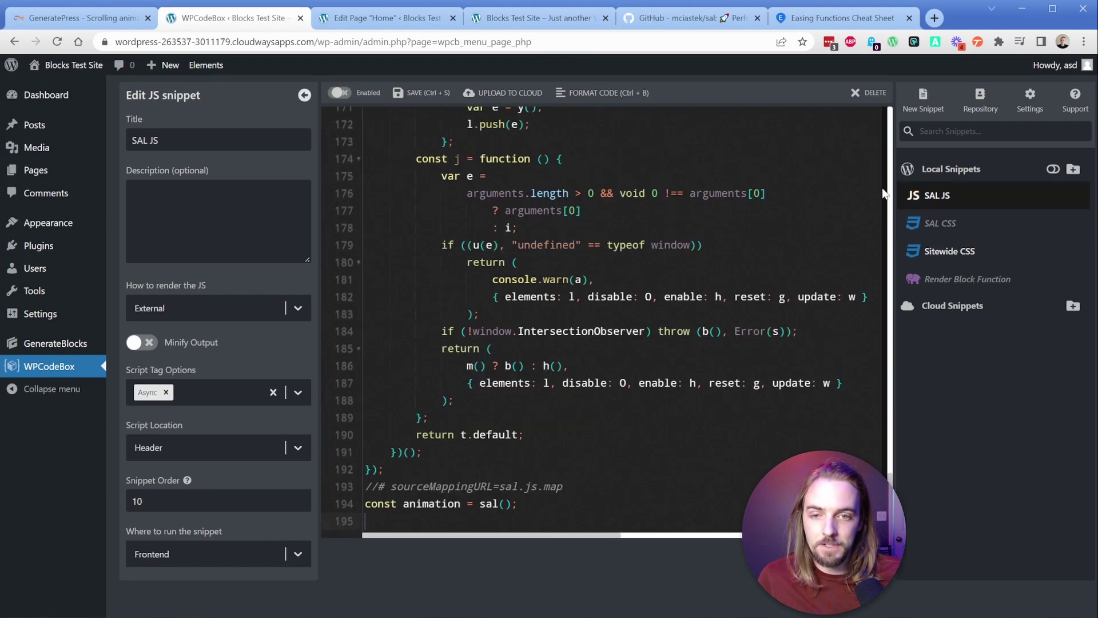
click(341, 95)
click(522, 13)
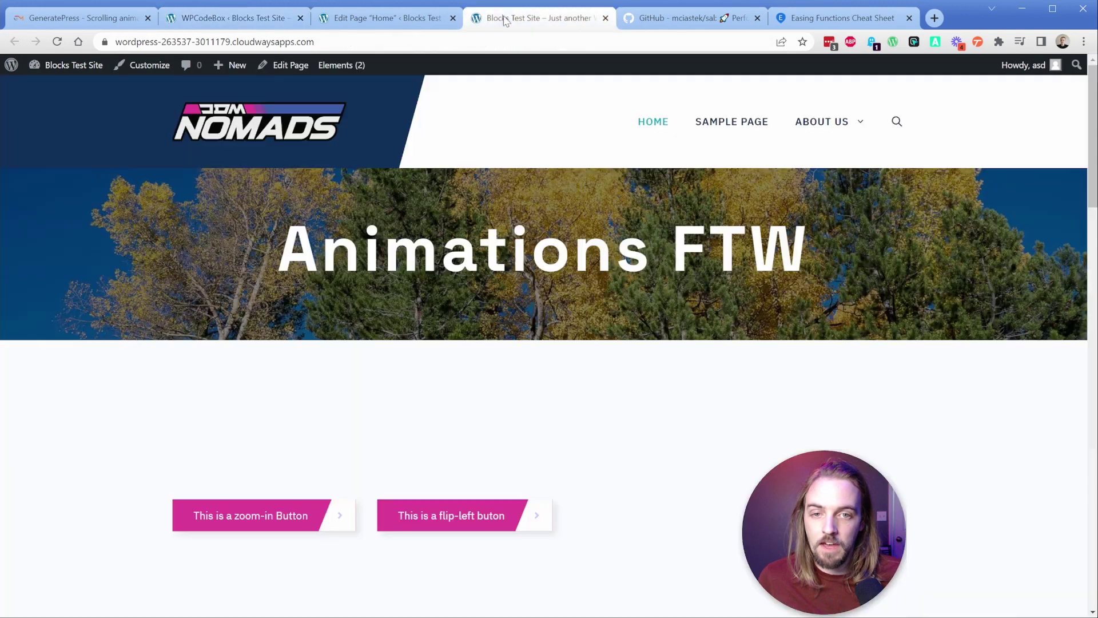
- Open PageSpeed Insights in a new tab beside the test site
right_click(524, 13)
key(Escape)
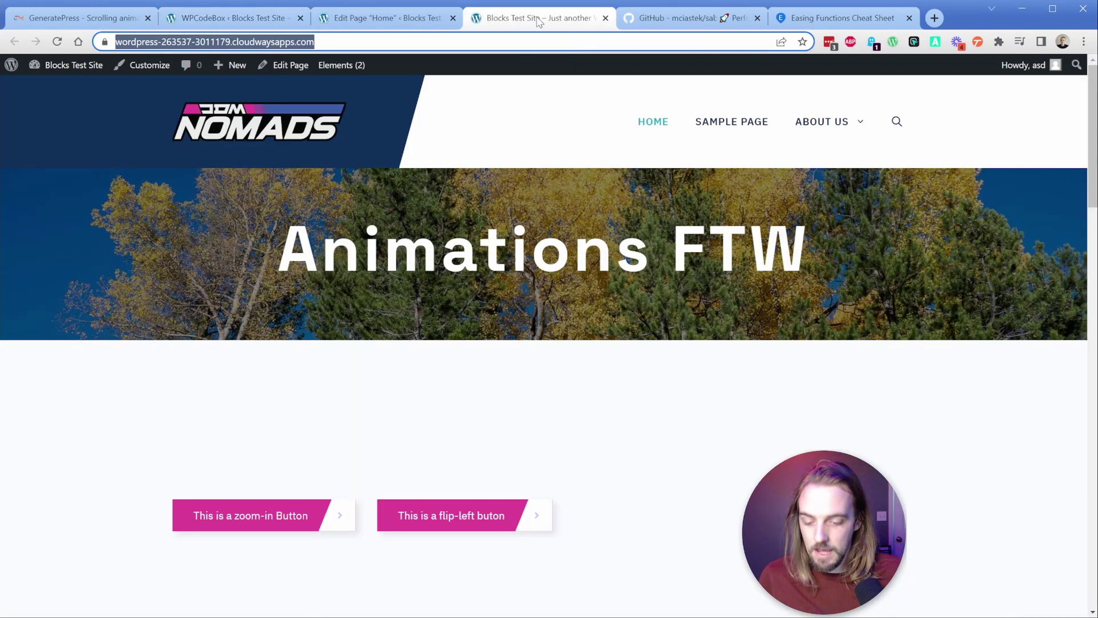
right_click(538, 22)
click(544, 25)
text(page spee)
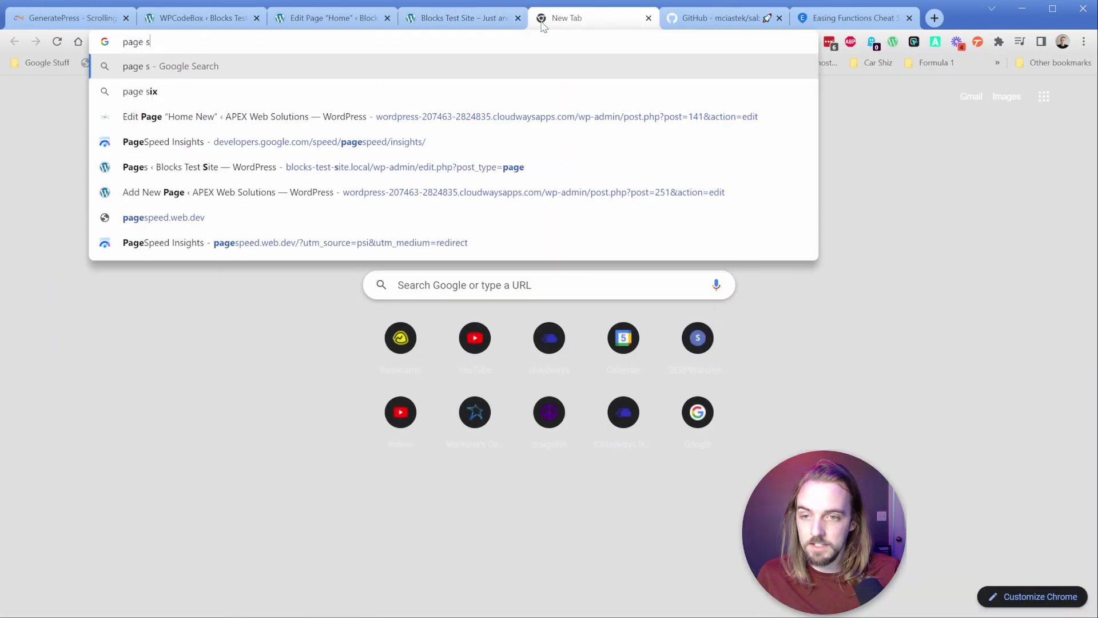
key(Down)
key(Down)
key(Down)
key(Down)
key(Down)
key(Down)
key(Return)
- Analyze the pasted homepage URL: mobile Performance 73, desktop Performance 97
text(https://wordpress-263537-3011179.cloudwaysapps.com/)
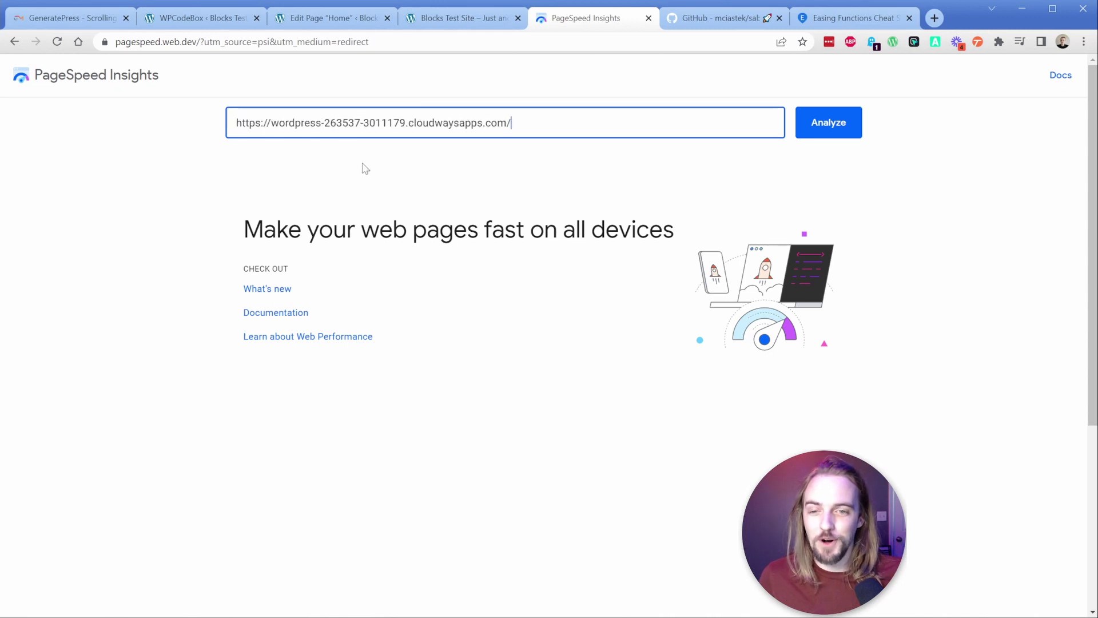
click(829, 124)
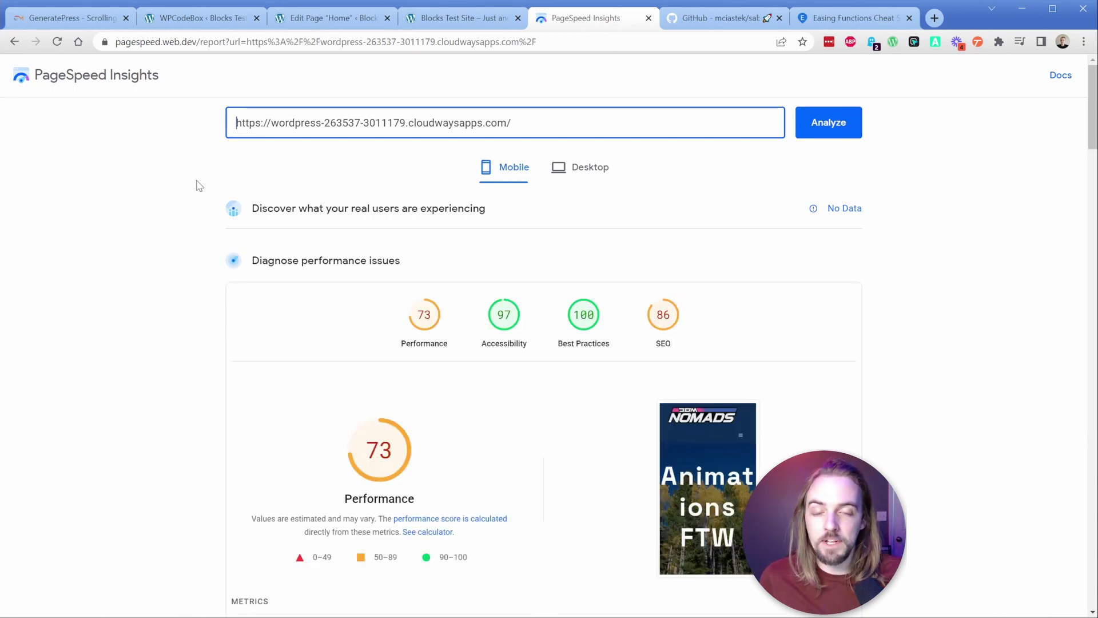
scroll(211, 316, down, 2)
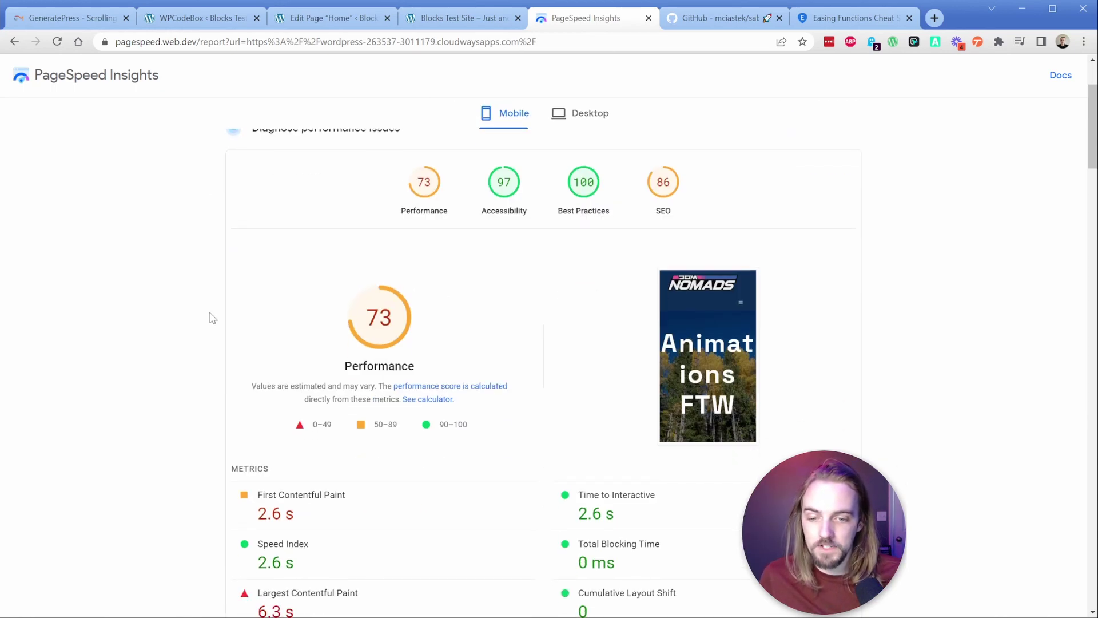
scroll(211, 318, up, 3)
click(590, 169)
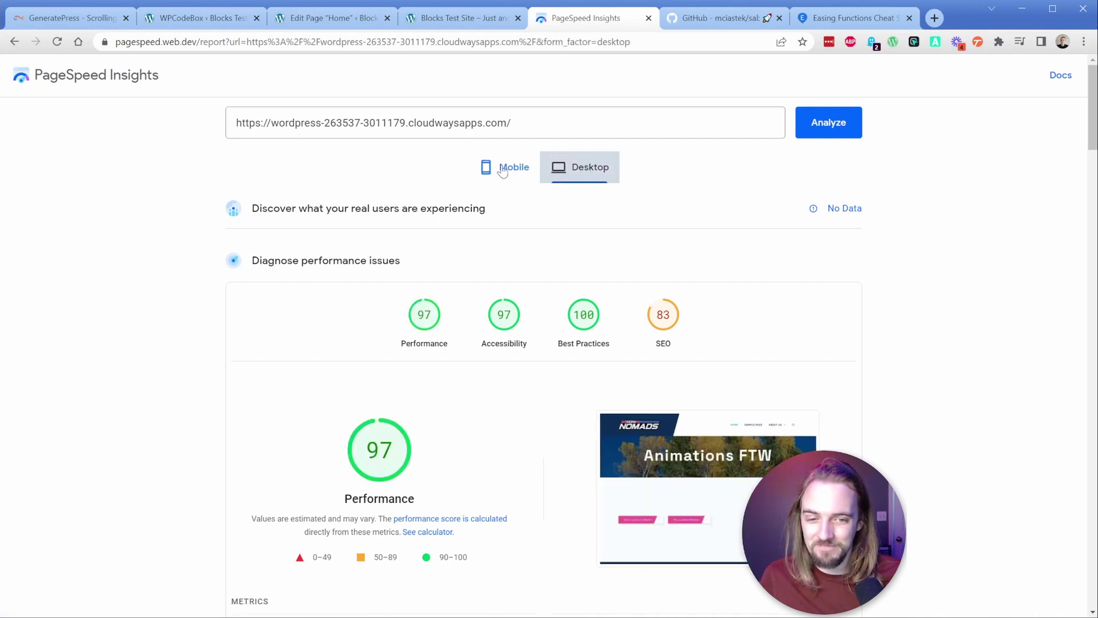
- Switch the SAL CSS snippet back to Enabled in WPCodeBox
click(212, 19)
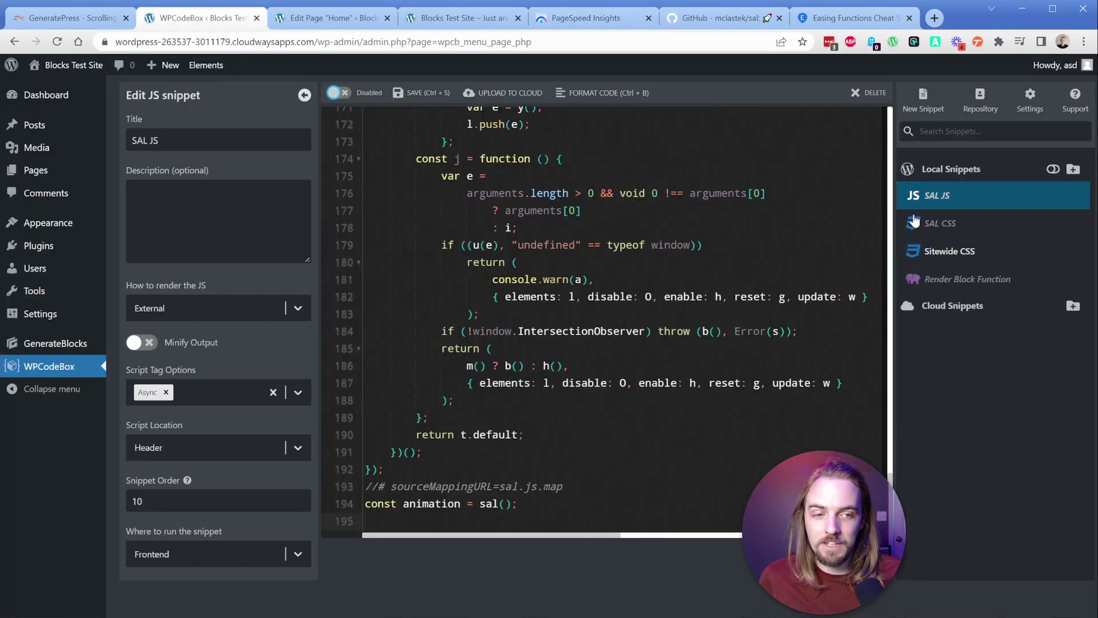
click(940, 223)
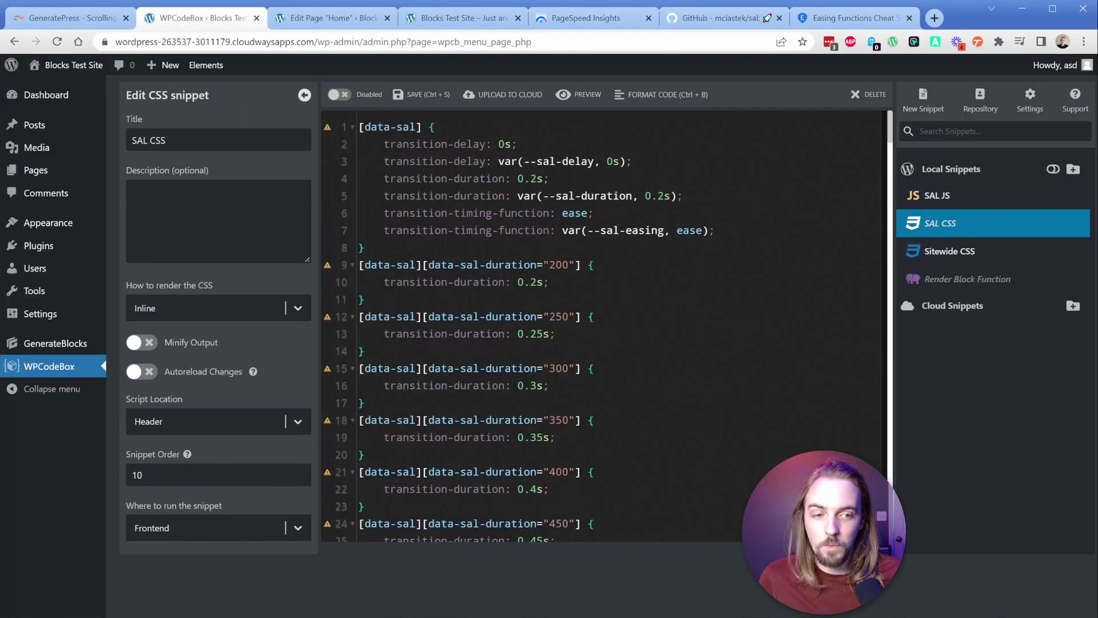
click(339, 94)
- Reload the test site's homepage and scroll through it with the snippet live
click(452, 20)
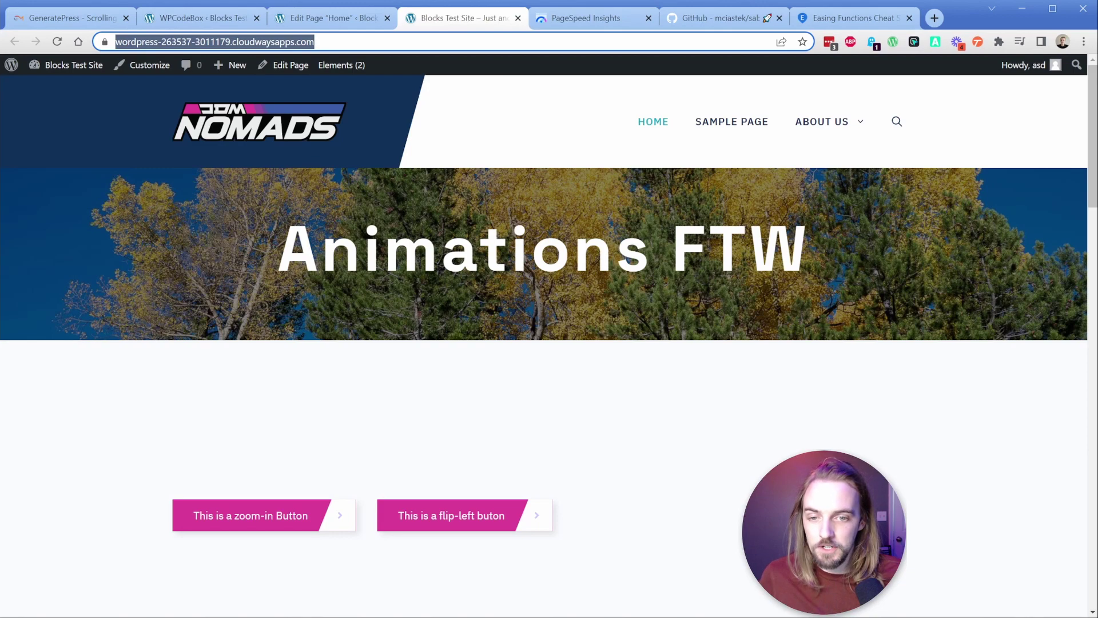
key(ctrl+r)
scroll(446, 225, down, 10)
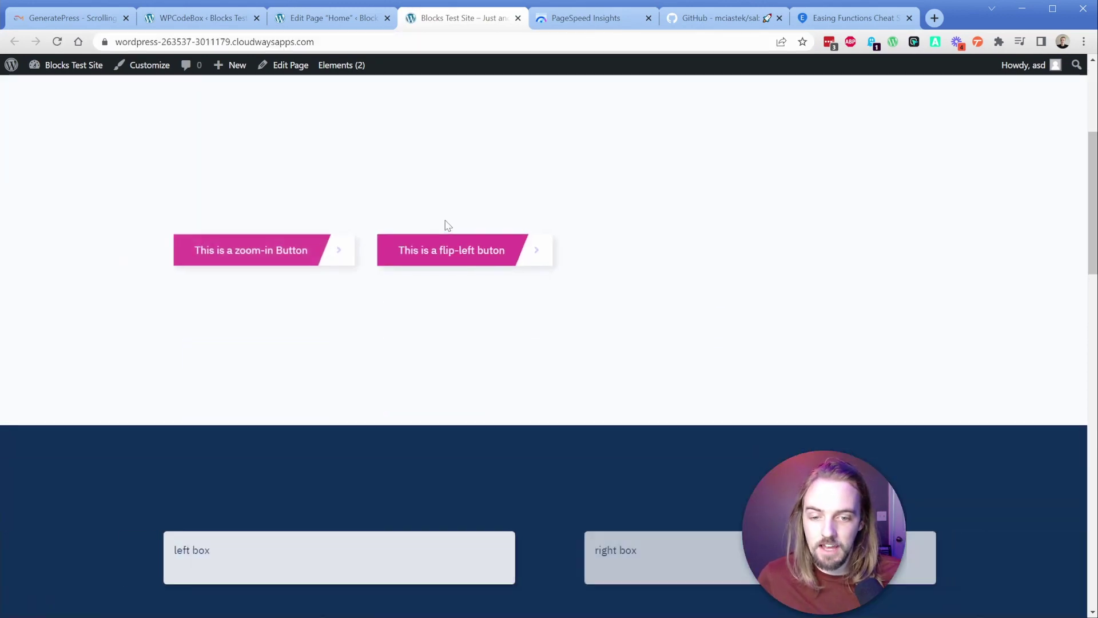
scroll(452, 172, down, 3)
scroll(471, 86, up, 15)
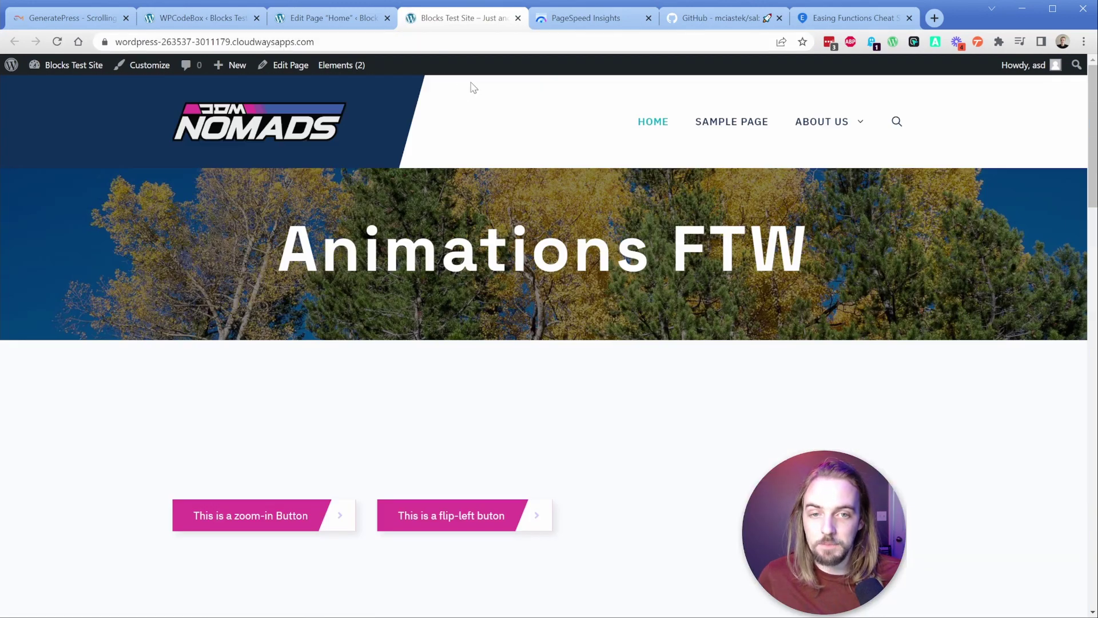
- Rerun the homepage's mobile PageSpeed report with the Sal snippets enabled
click(575, 20)
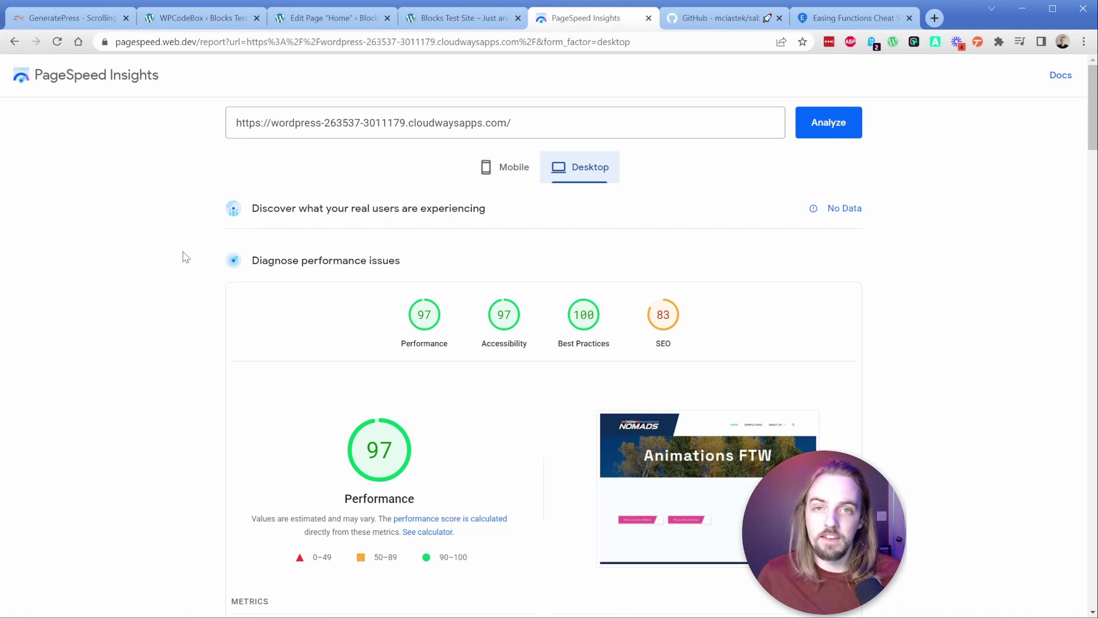
click(497, 171)
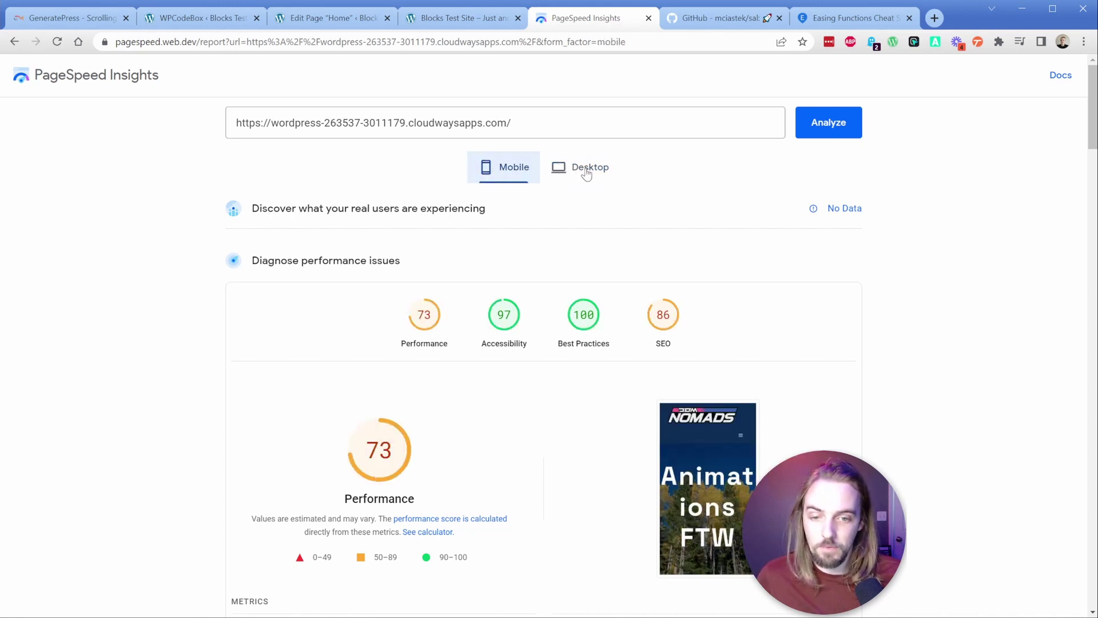
key(F5)
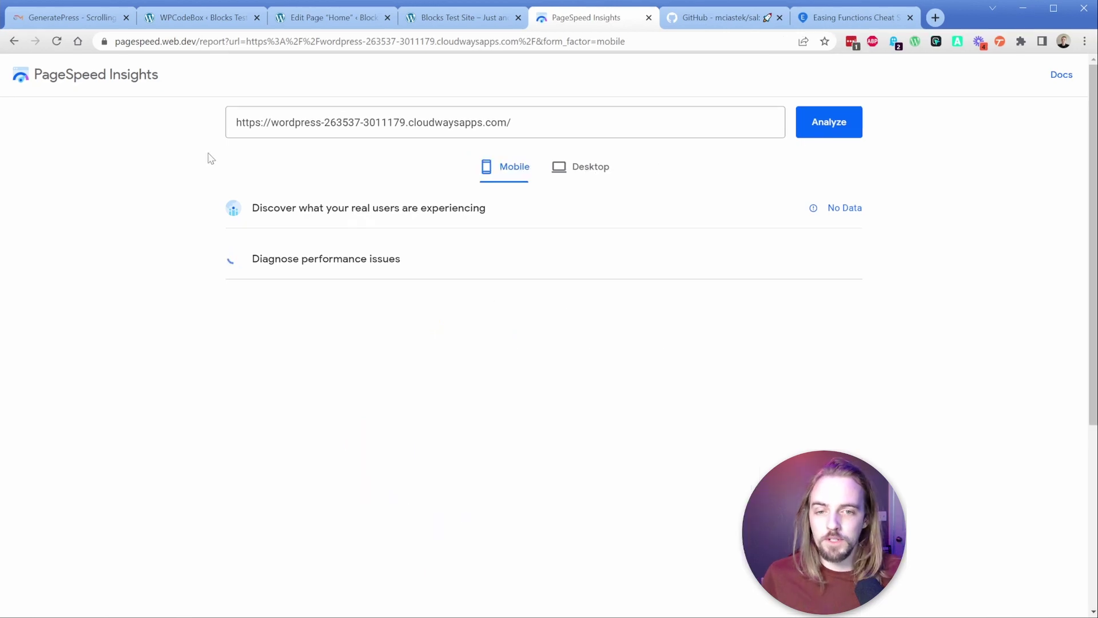
- Confirm SAL JS and SAL CSS are both enabled, then see desktop Performance holding at 97
click(194, 17)
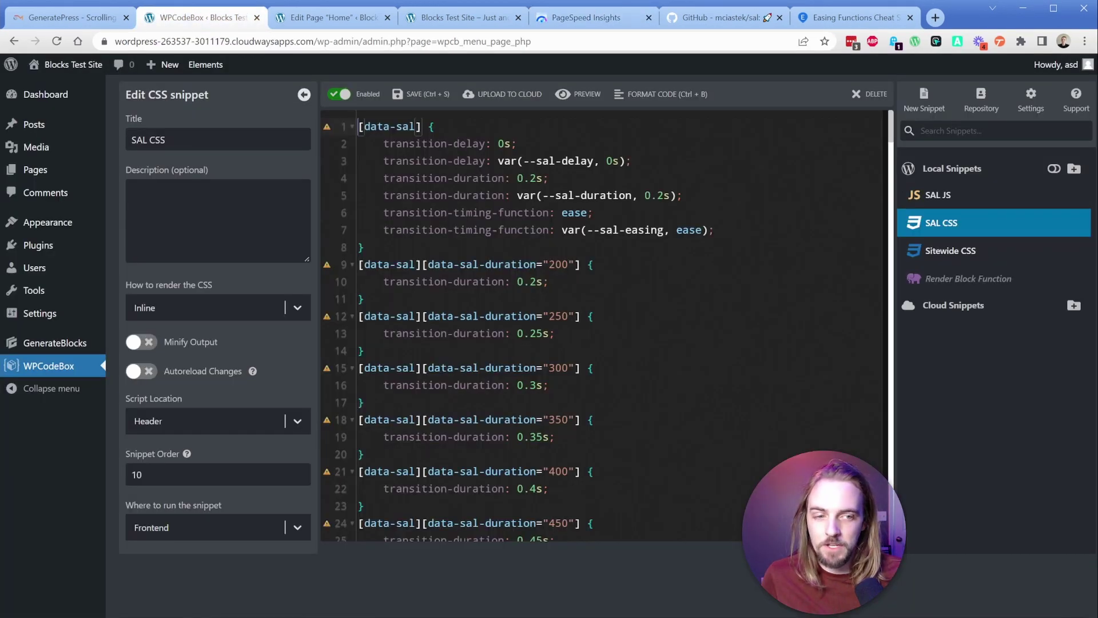
click(934, 197)
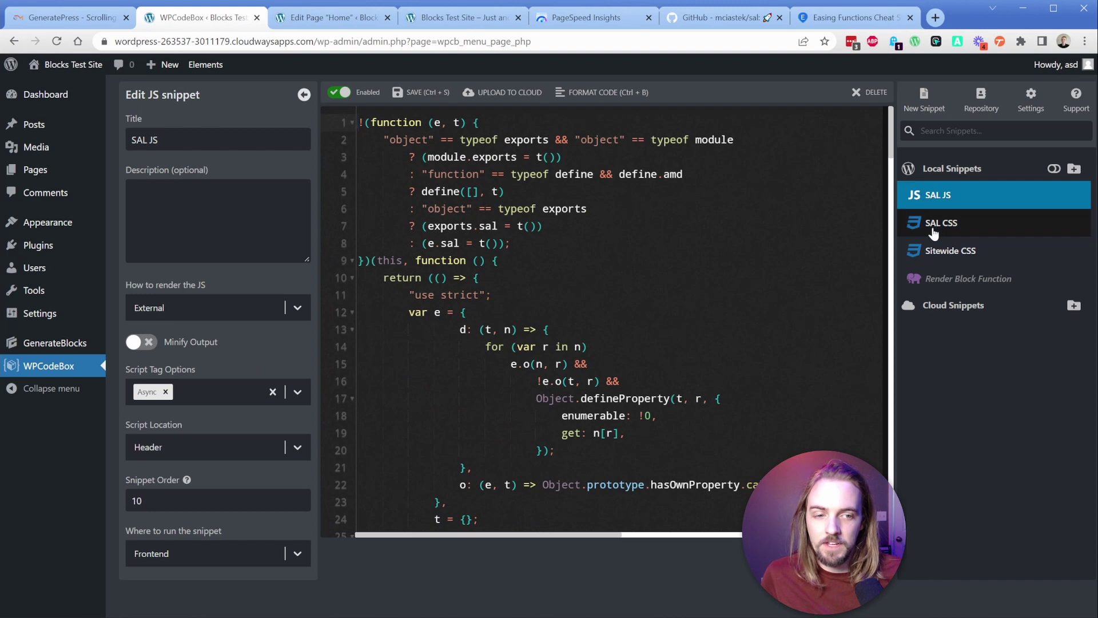
click(938, 224)
click(564, 22)
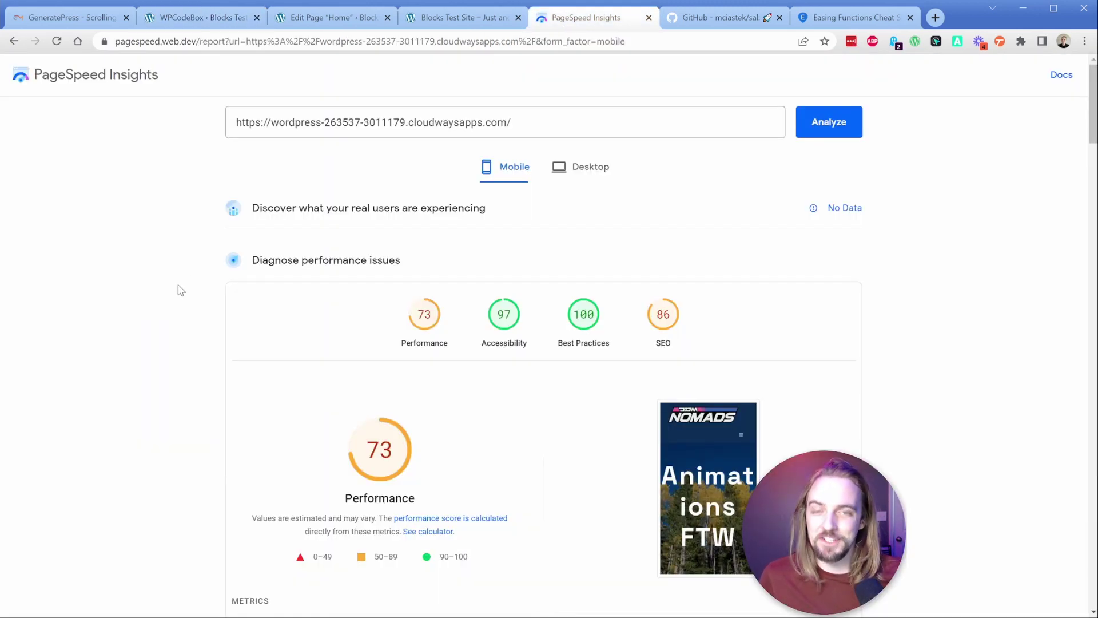
click(579, 166)
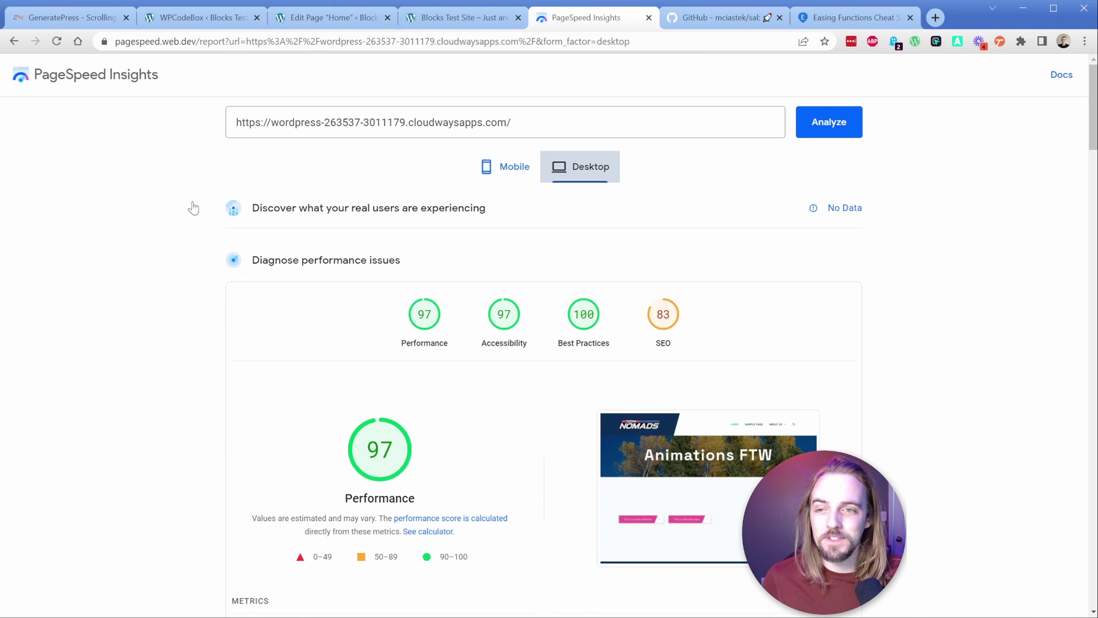
- Review the SAL JS snippet in WPCodeBox
key(ctrl+shift+Tab)
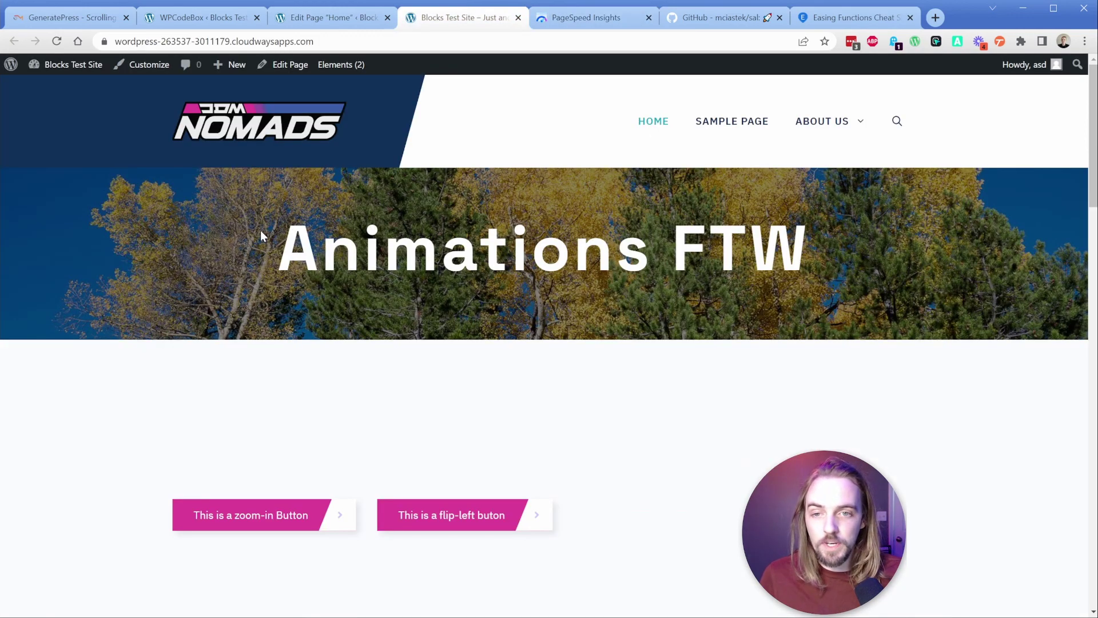
key(ctrl+shift+Tab)
key(ctrl+shift+Tab)
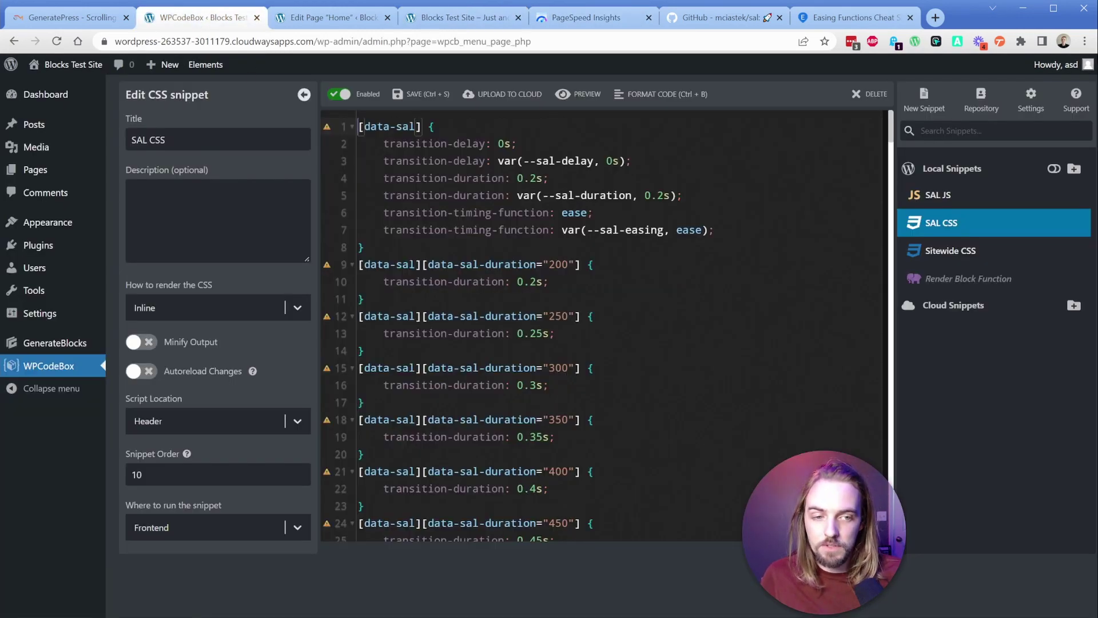
click(939, 194)
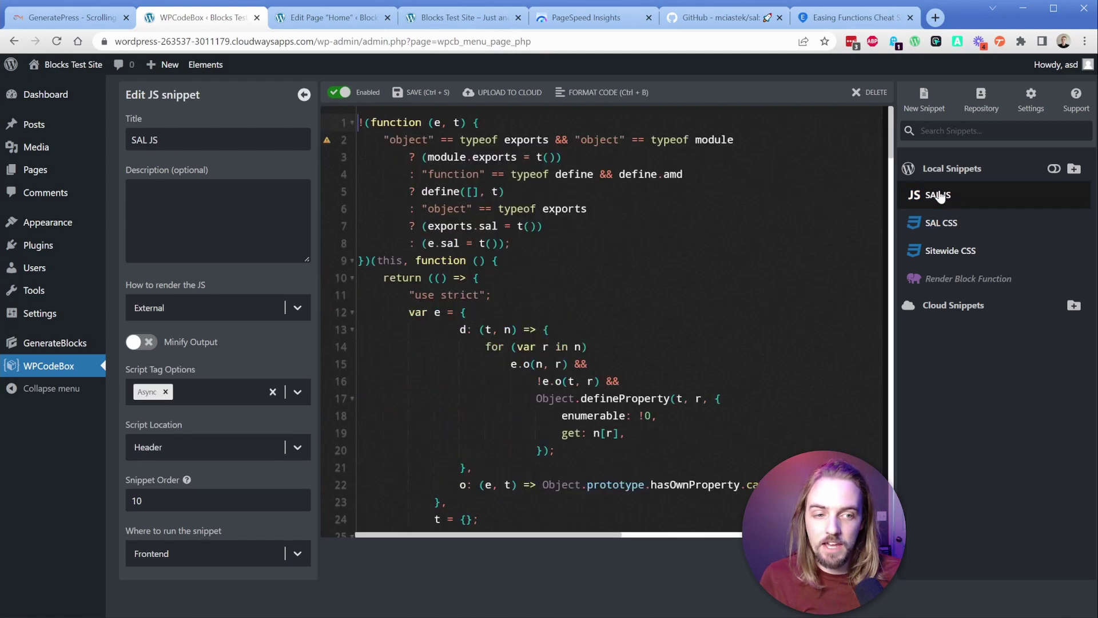
- Select the Home page's hero Container and show its fade, 1500 duration, easeOutQuart attributes
click(346, 19)
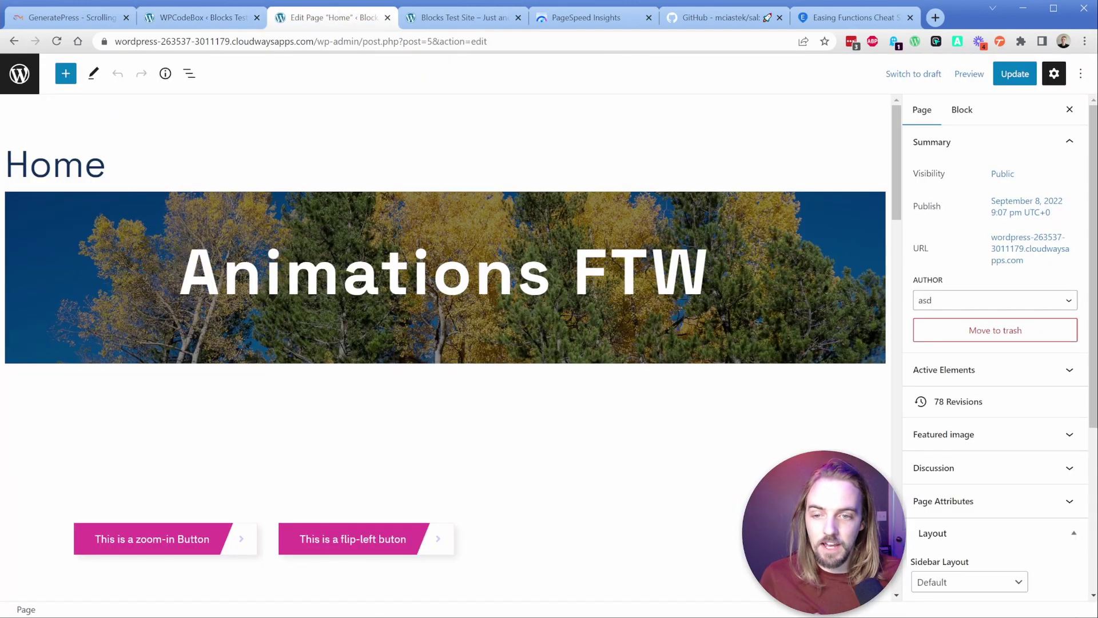
click(189, 74)
click(132, 147)
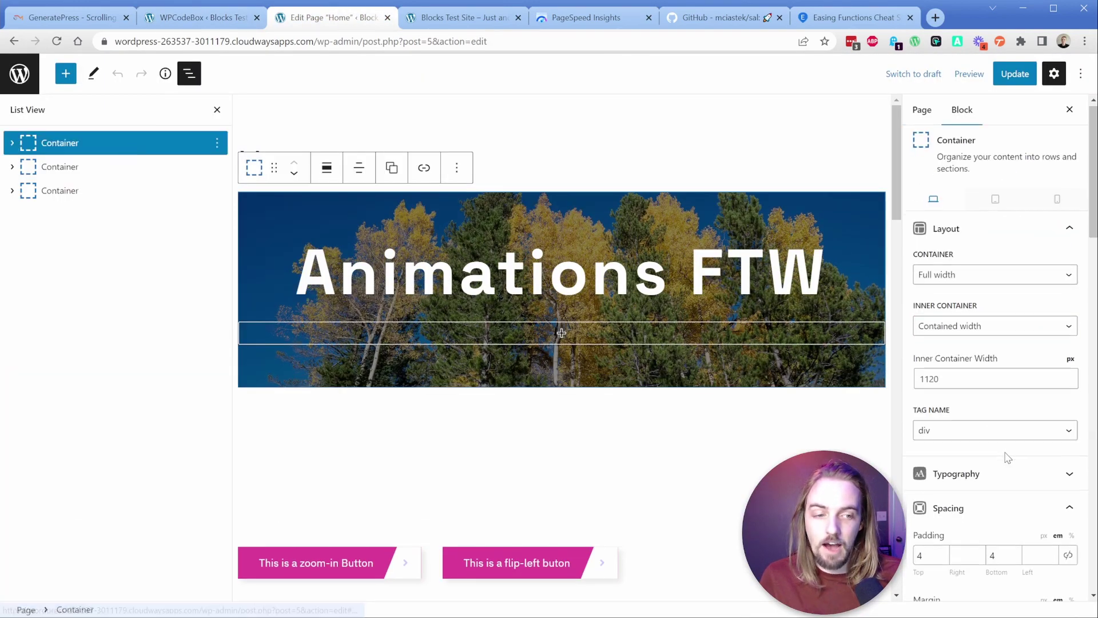
scroll(1001, 457, down, 15)
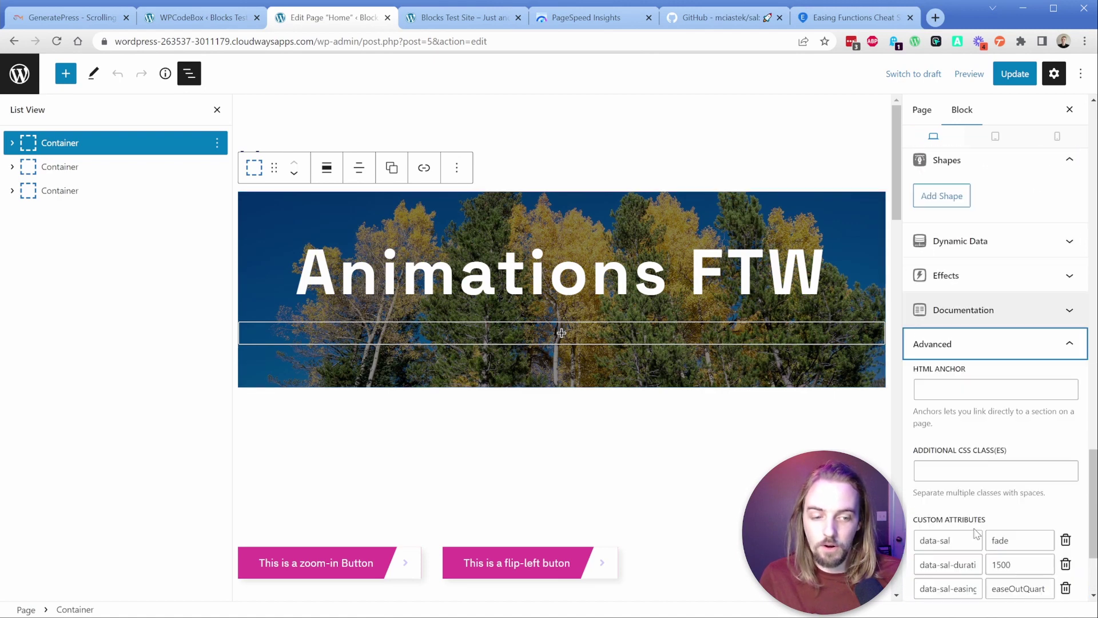
scroll(977, 534, down, 3)
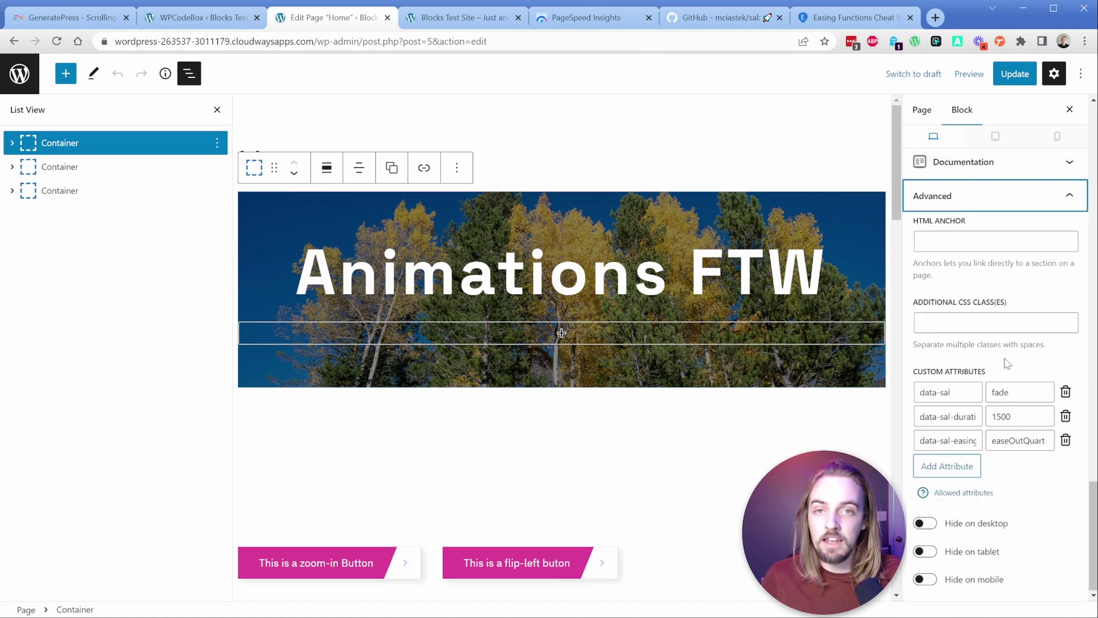